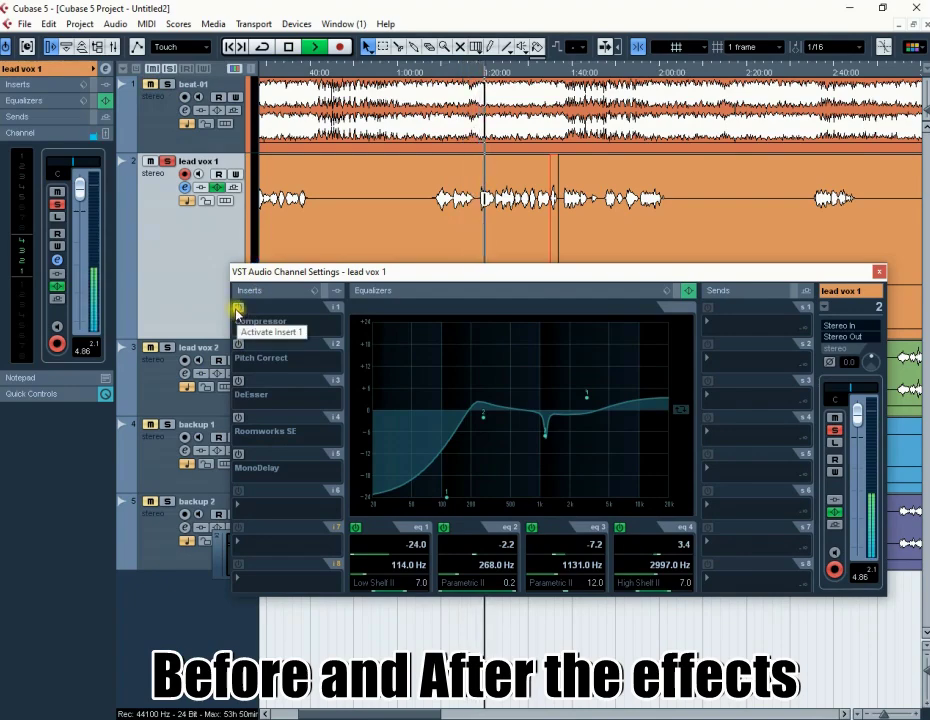
Step: Activate the Compressor, Pitch Correct, DeEsser, Roomworks SE and MonoDelay inserts on the lead vox 1 channel
click(237, 309)
click(239, 346)
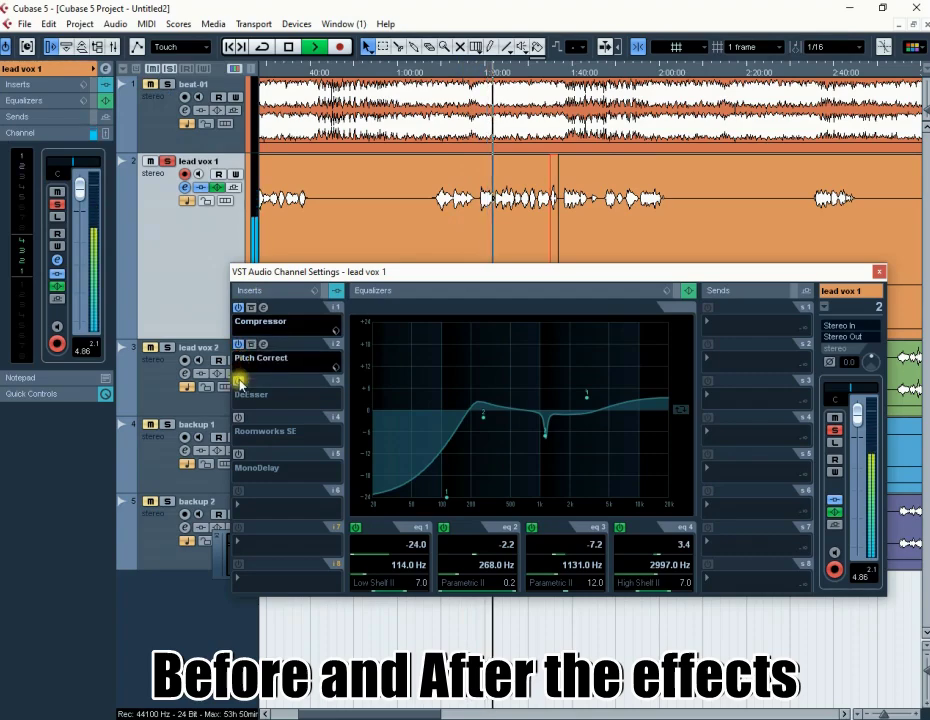
click(239, 381)
click(238, 417)
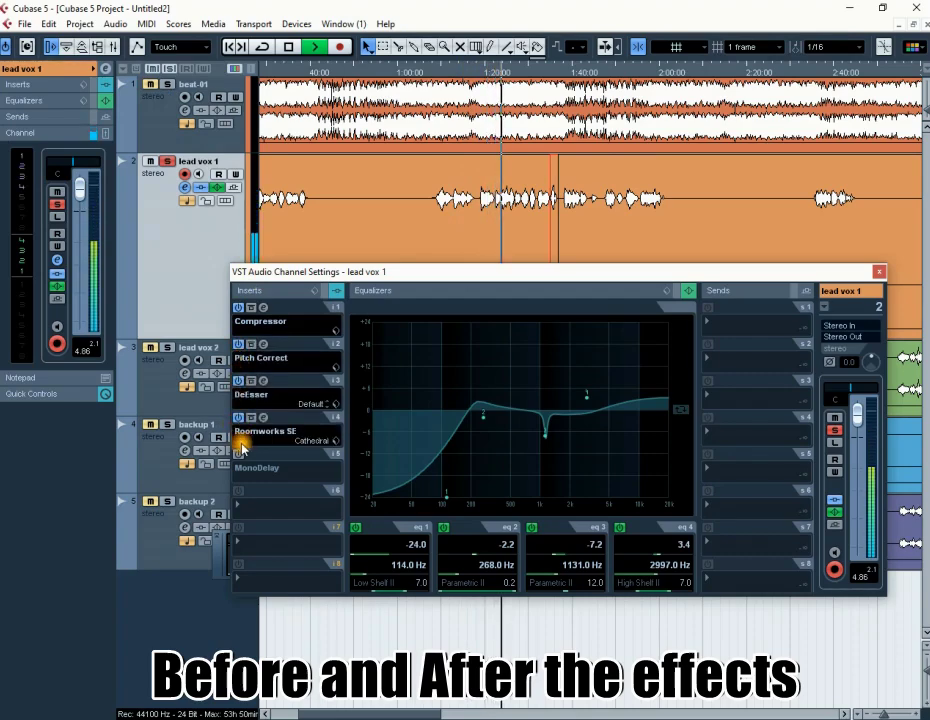
click(239, 454)
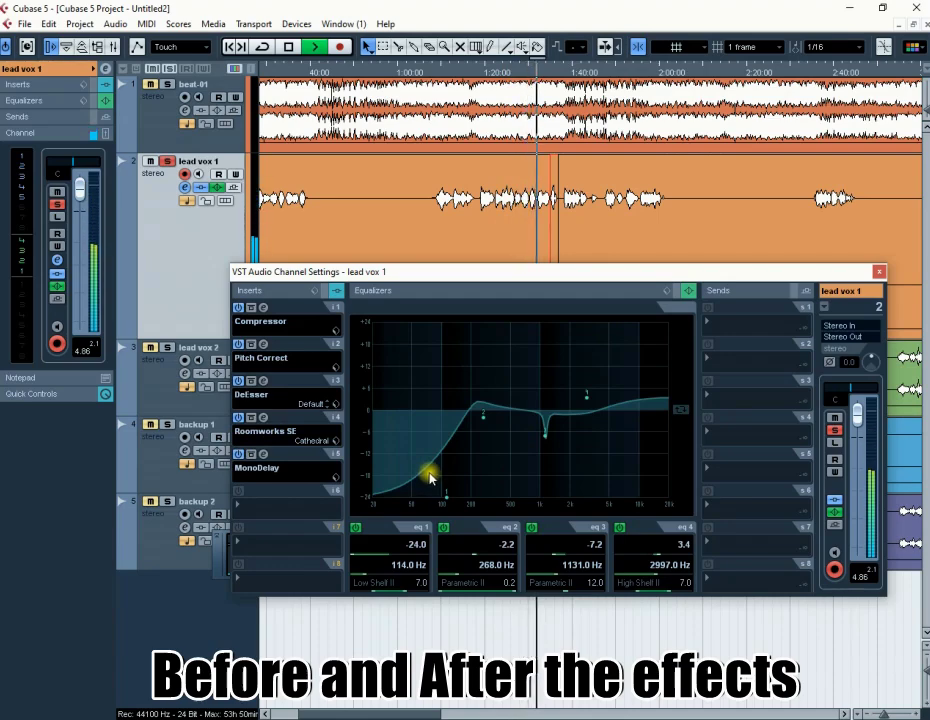
Step: Solo the beat-01 track alongside lead vox 1 and close the lead vox 1 channel settings
click(166, 84)
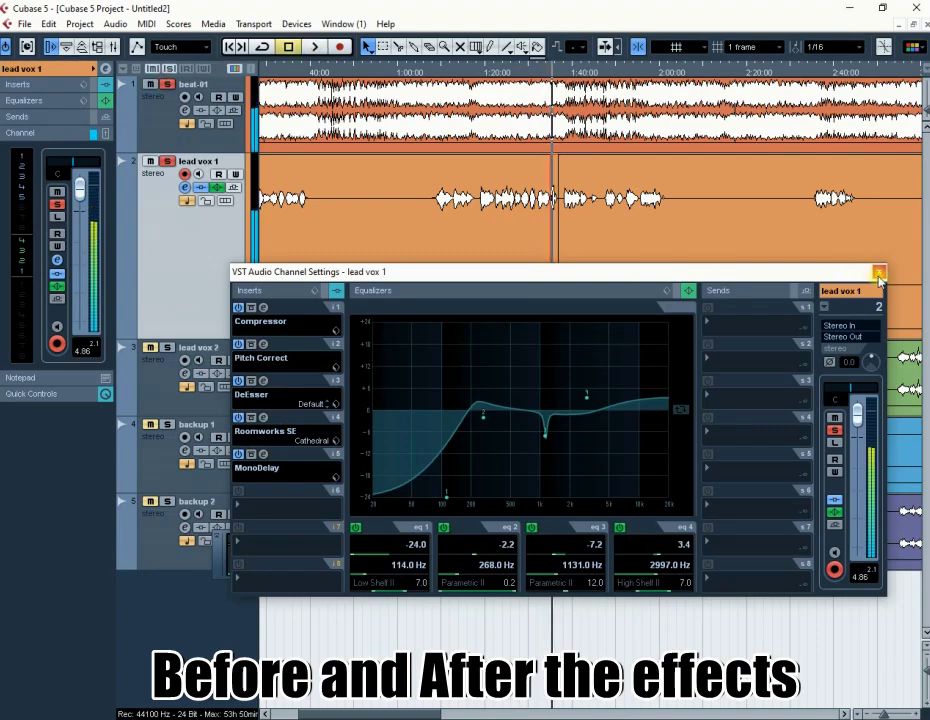
click(878, 273)
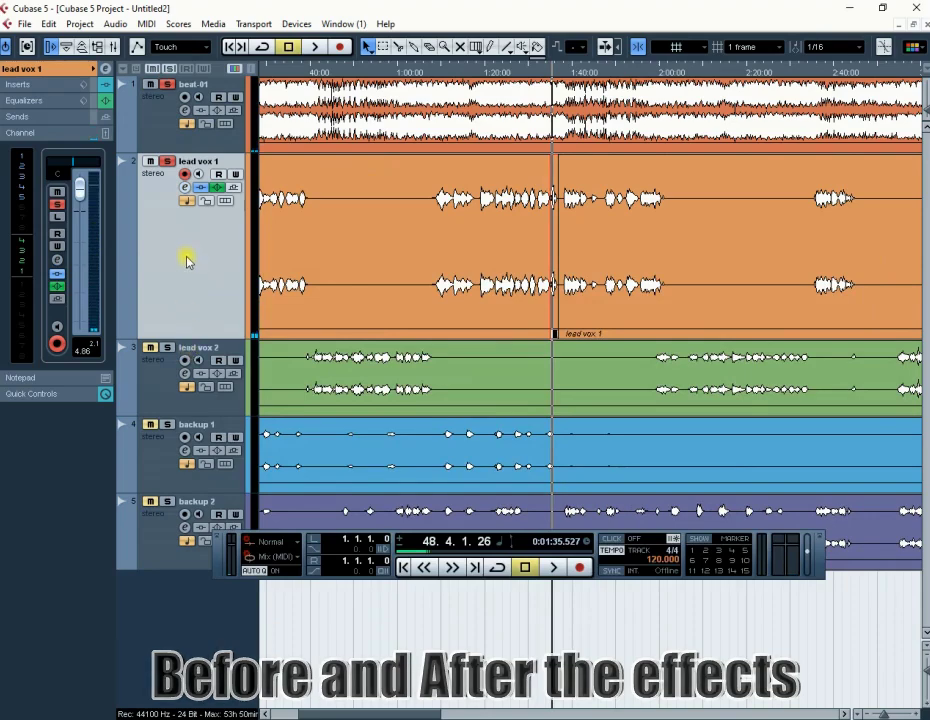
Step: Shrink the lead vox 1 track, enlarge the lead vox 2 track, and audition lead vox 2 with the beat from about 0:41
drag(189, 338, 204, 239)
drag(174, 316, 182, 440)
click(319, 72)
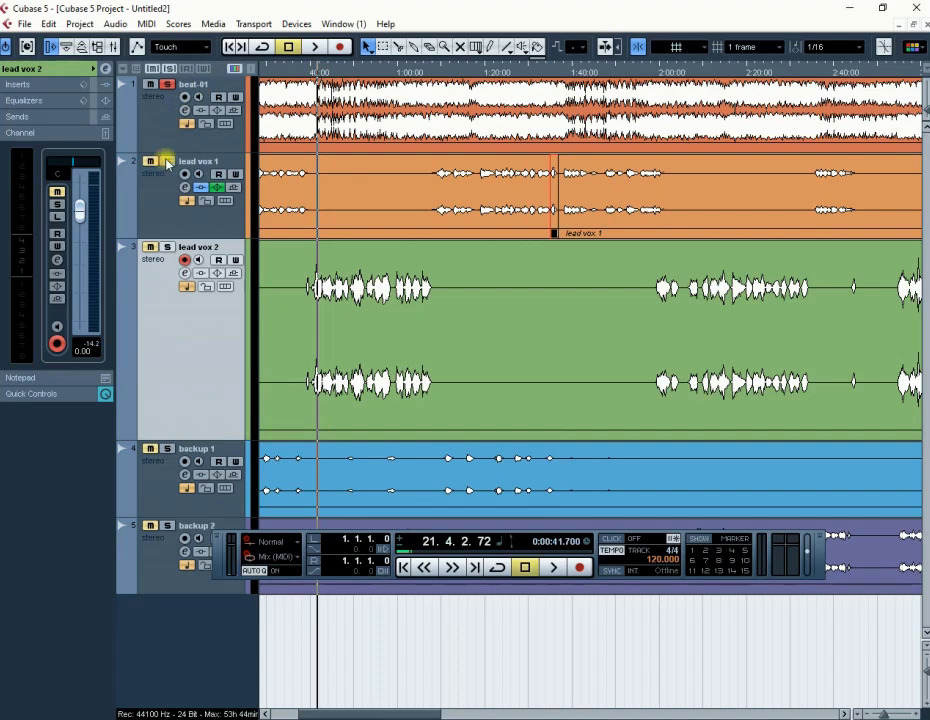
key(space)
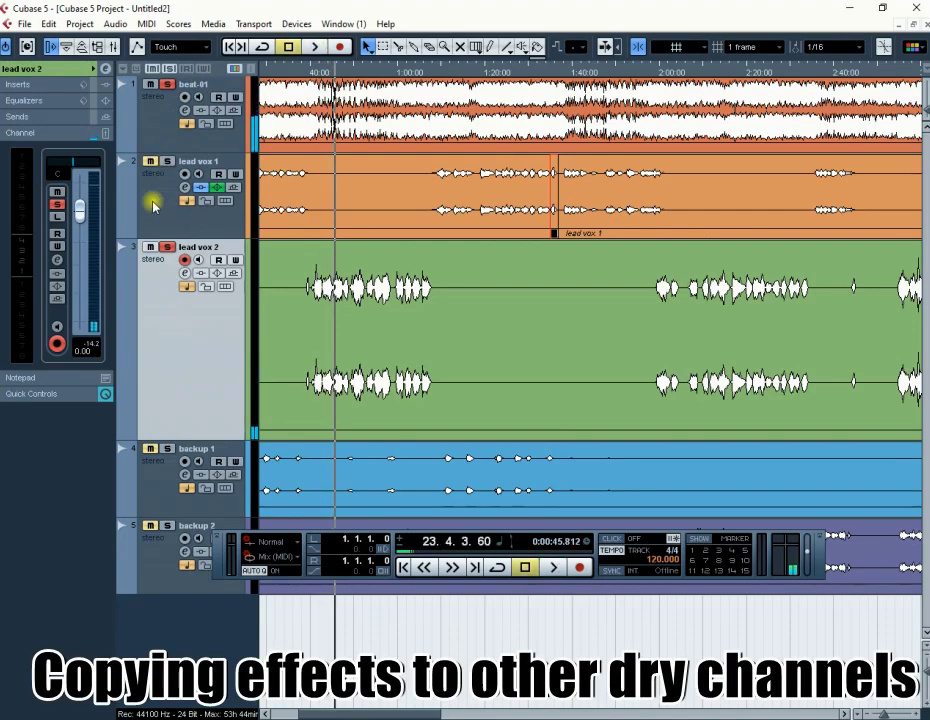
Step: Save the insert chain of lead vox 1 as a preset named "my effects"
click(184, 188)
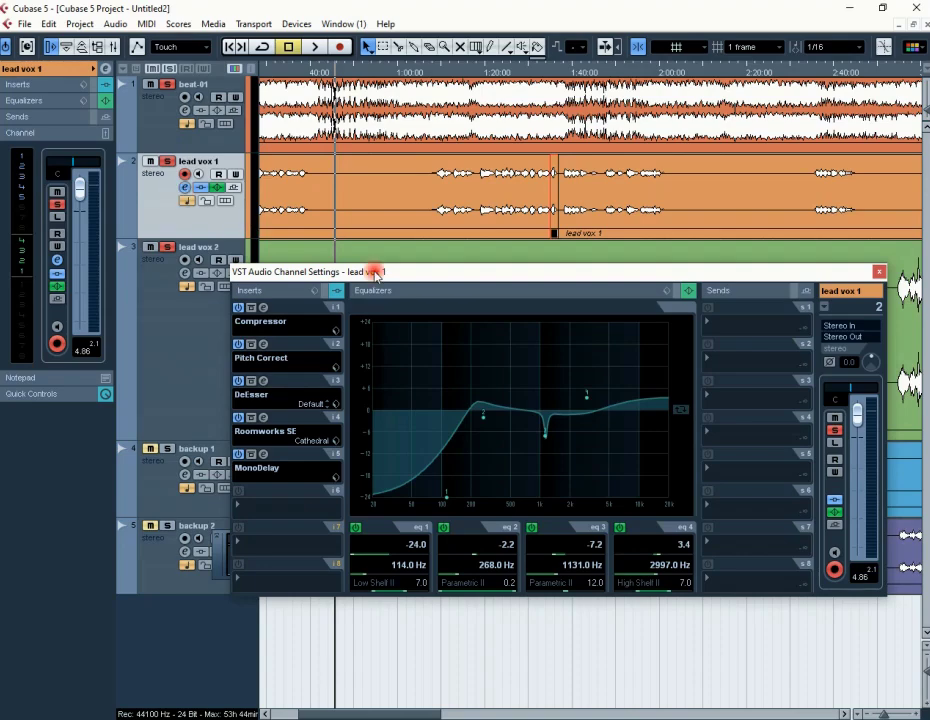
drag(375, 272, 424, 196)
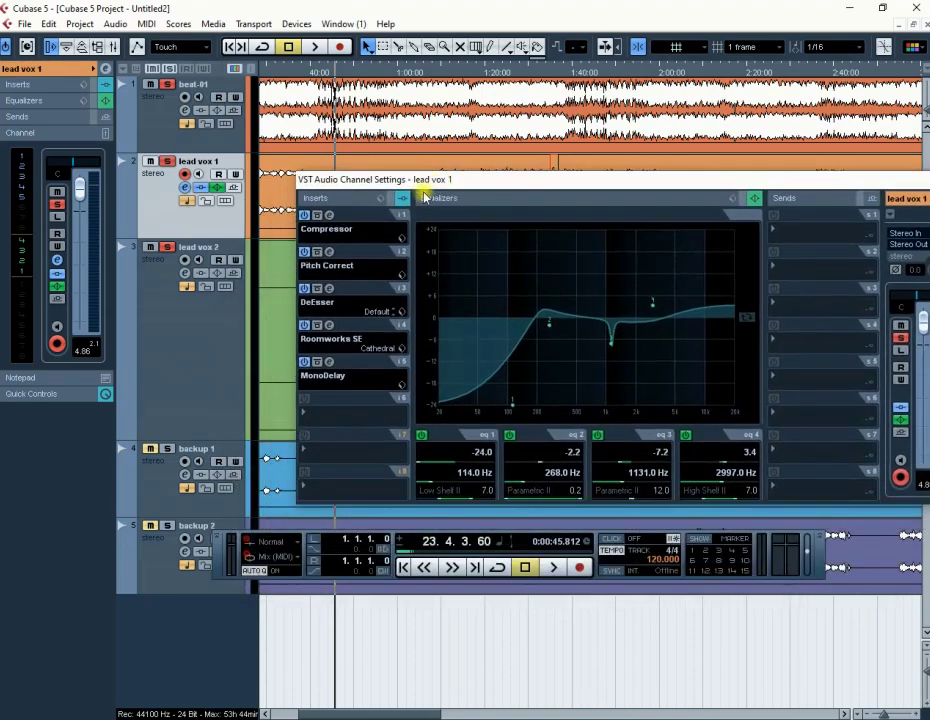
click(383, 200)
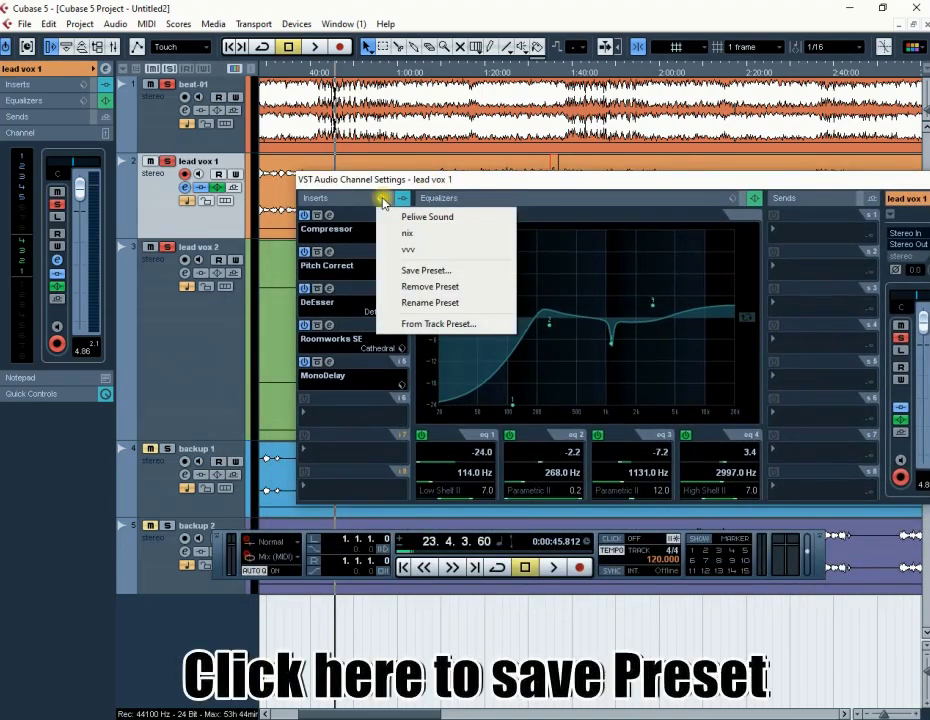
click(428, 271)
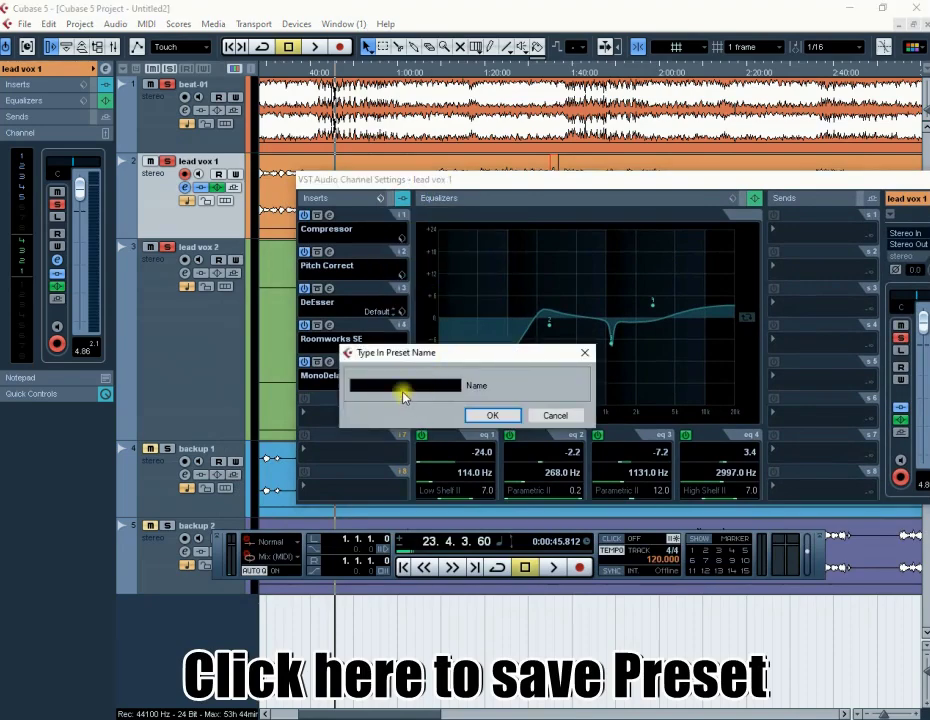
text(my effects)
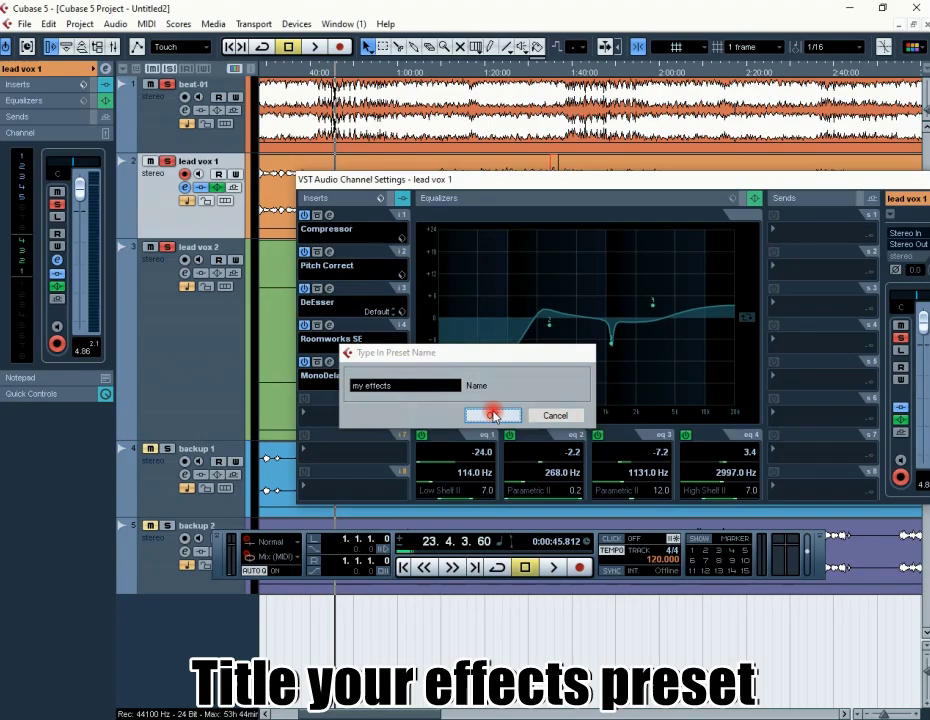
click(493, 416)
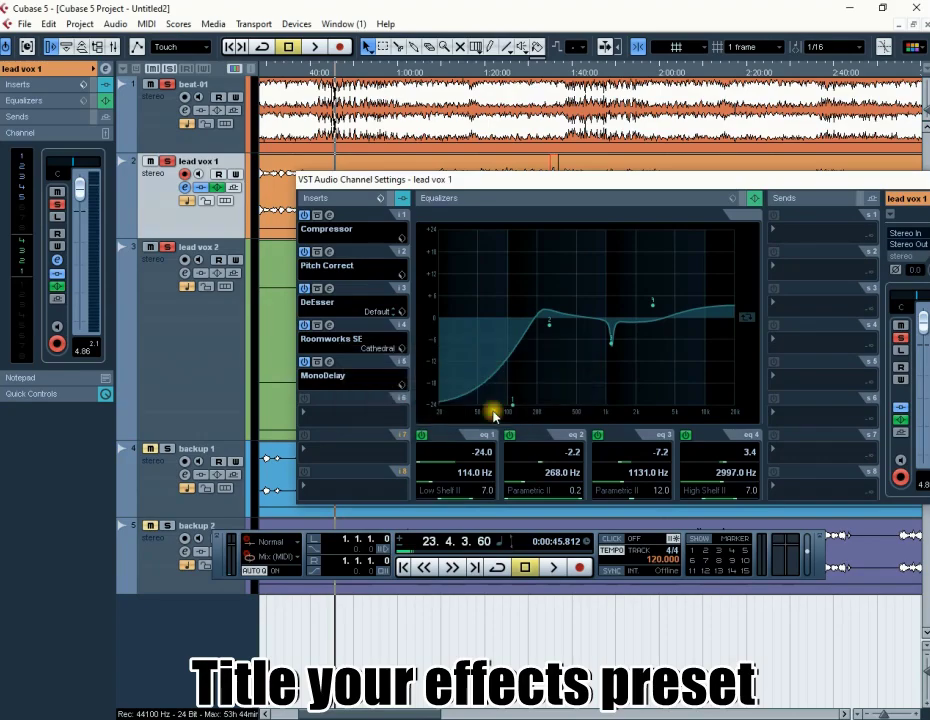
Step: Save the equalizer settings of lead vox 1 as a preset named "my eq"
click(737, 200)
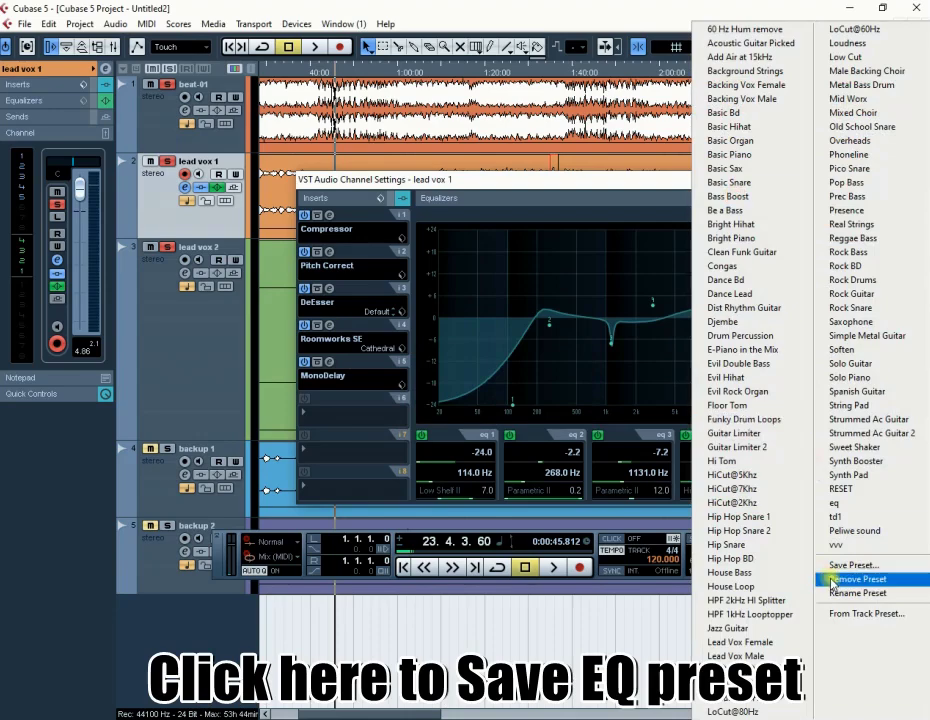
click(840, 566)
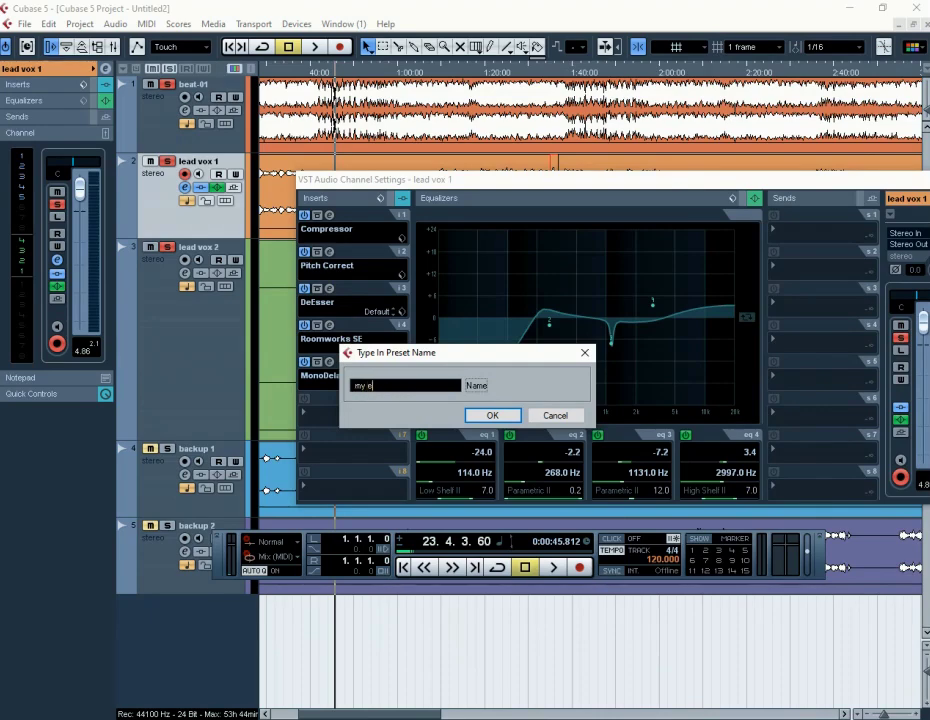
click(480, 415)
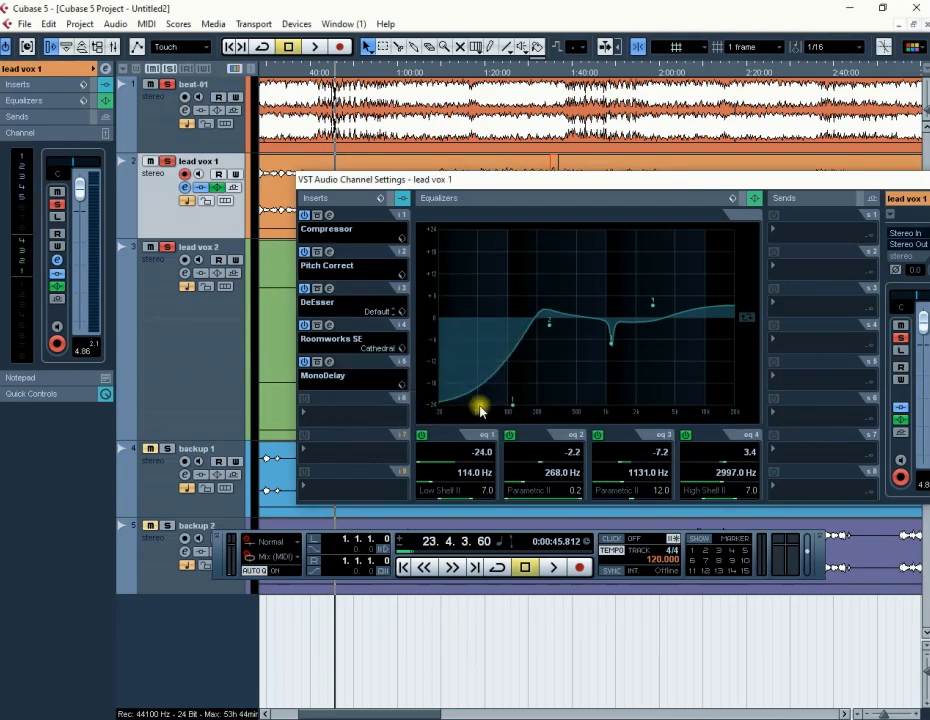
Step: Open the channel settings of lead vox 2 and load the "my effects" insert preset
click(180, 347)
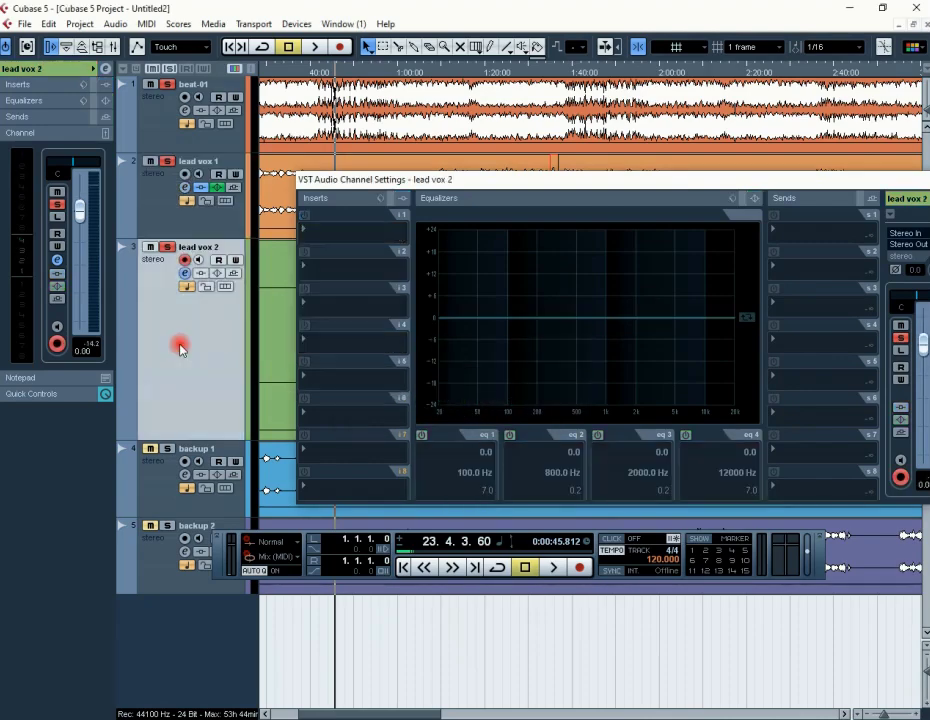
drag(908, 183, 839, 206)
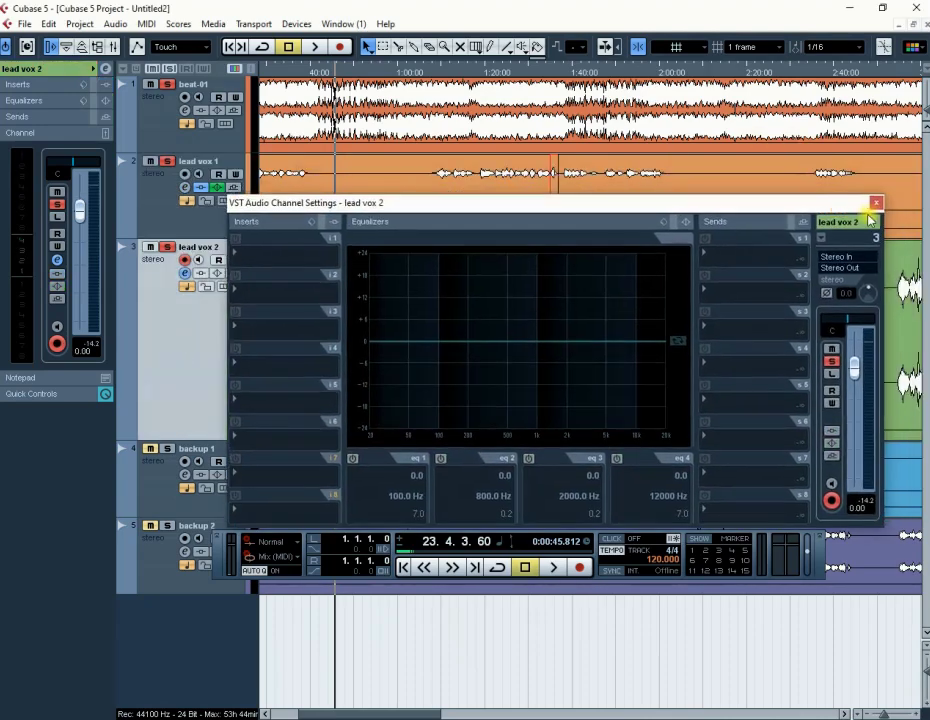
click(876, 205)
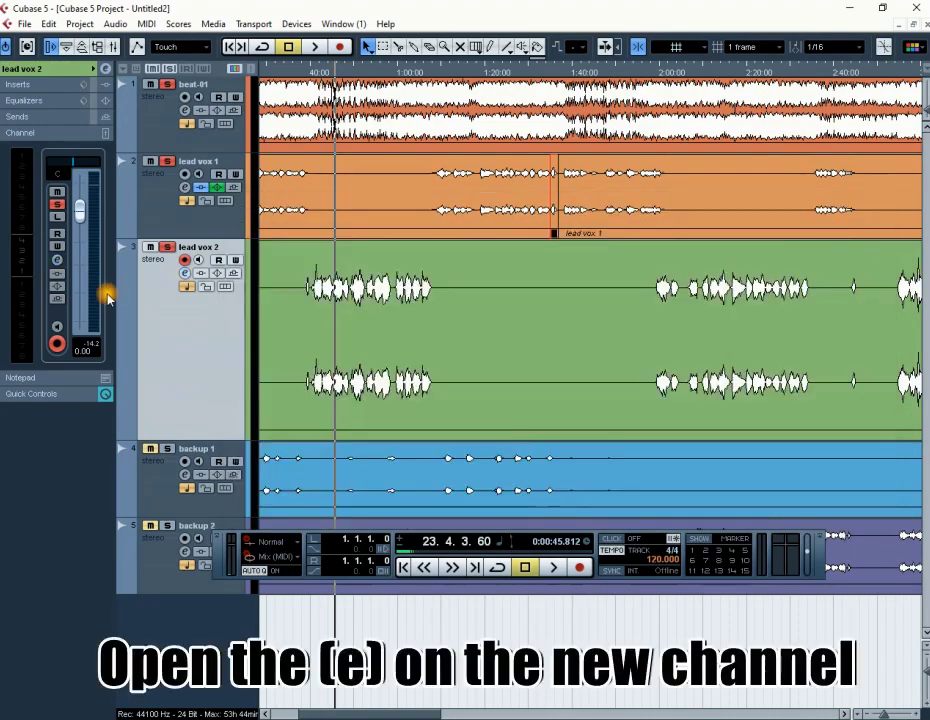
click(184, 273)
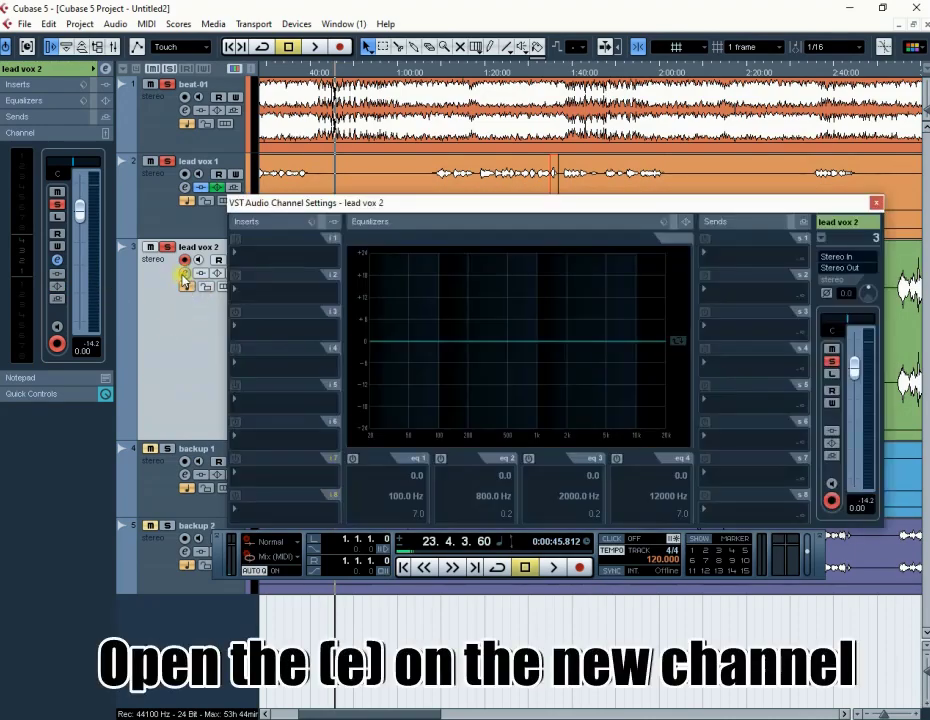
click(309, 223)
click(356, 289)
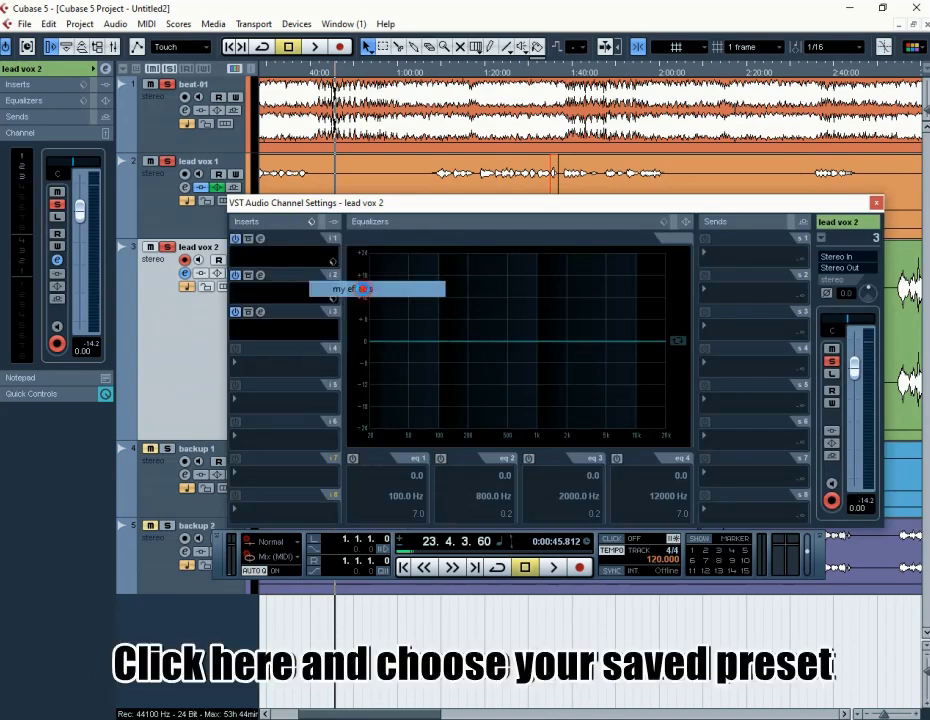
Step: Audition lead vox 2 with its inserts while repositioning the channel settings window, and stop playback
click(167, 350)
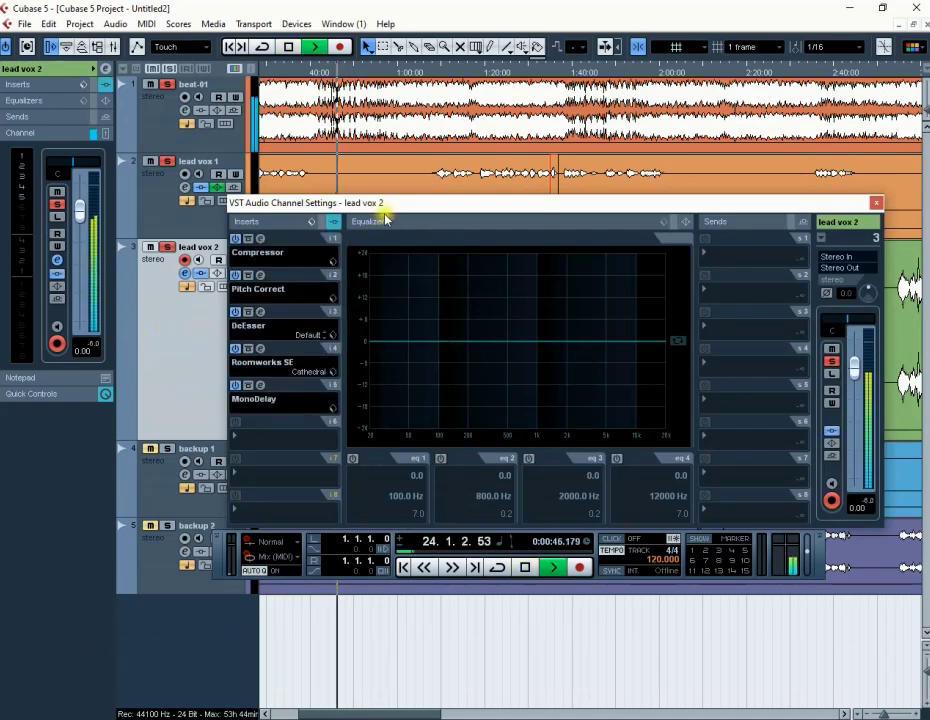
drag(382, 207, 581, 176)
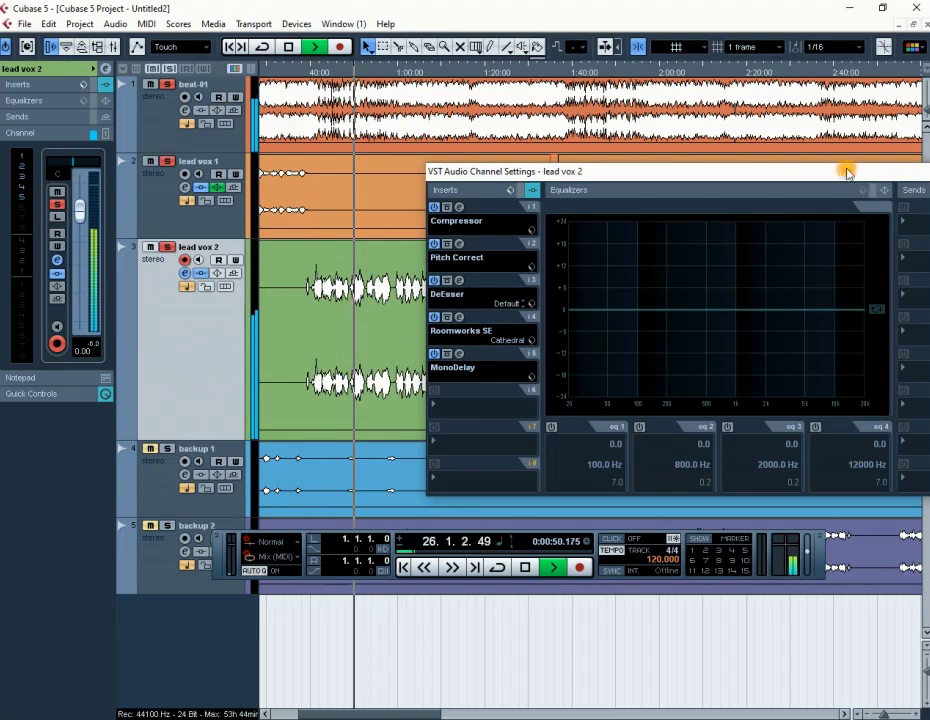
drag(845, 170, 815, 155)
drag(879, 157, 790, 140)
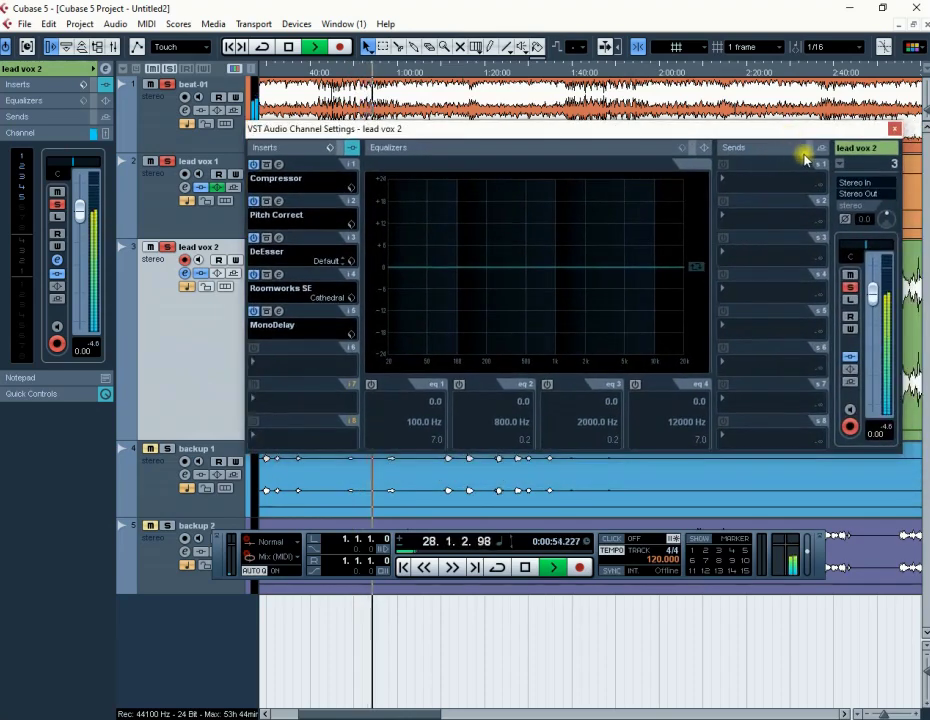
key(space)
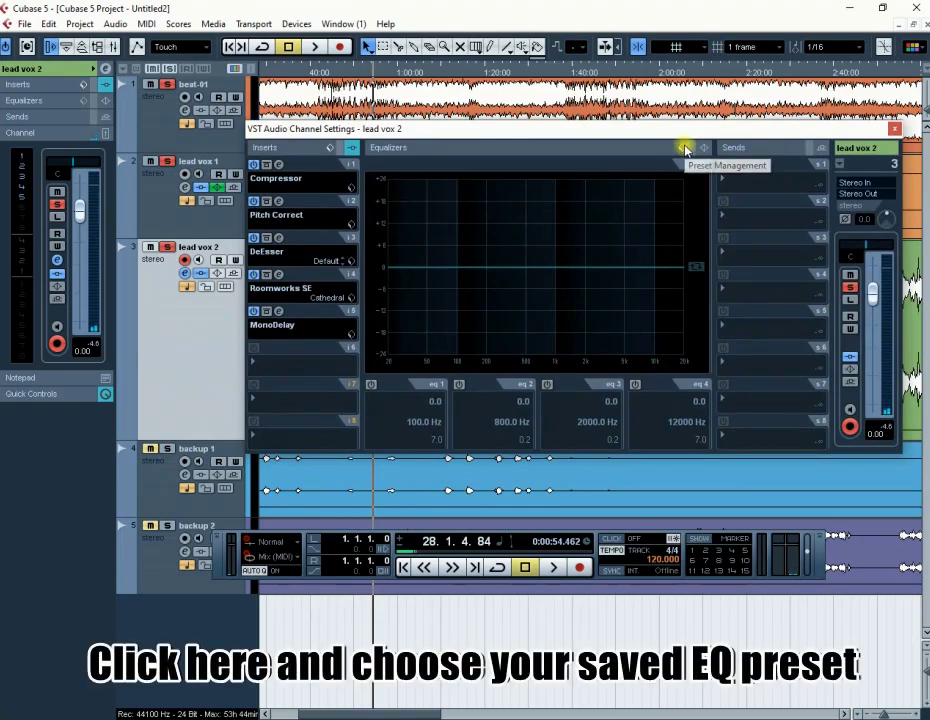
Step: Load the "my eq" equalizer preset on lead vox 2 and close its channel settings
click(684, 147)
click(685, 146)
click(685, 147)
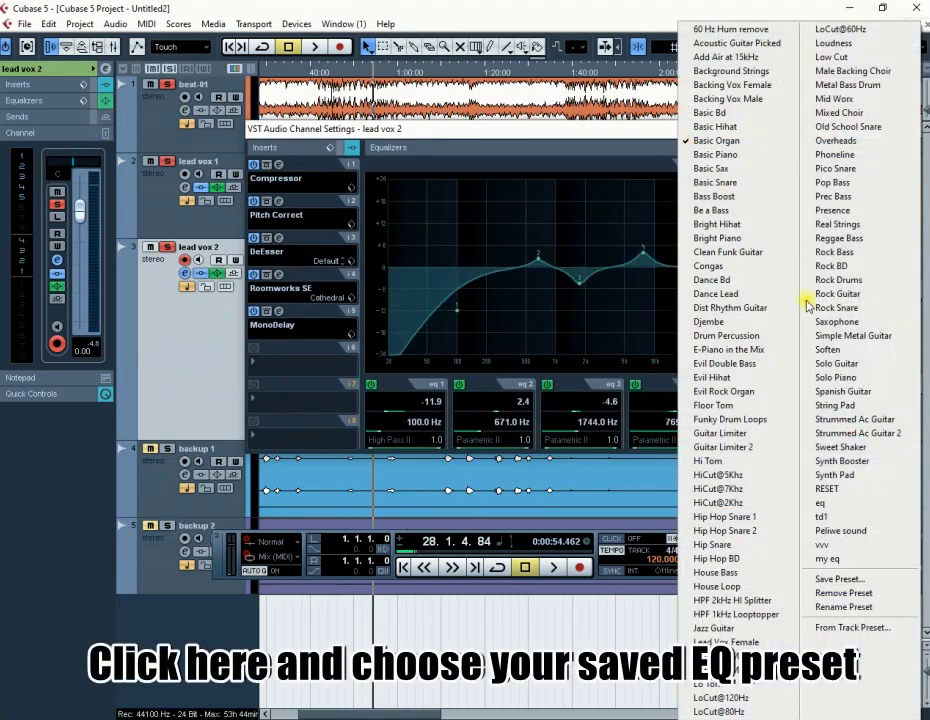
click(826, 558)
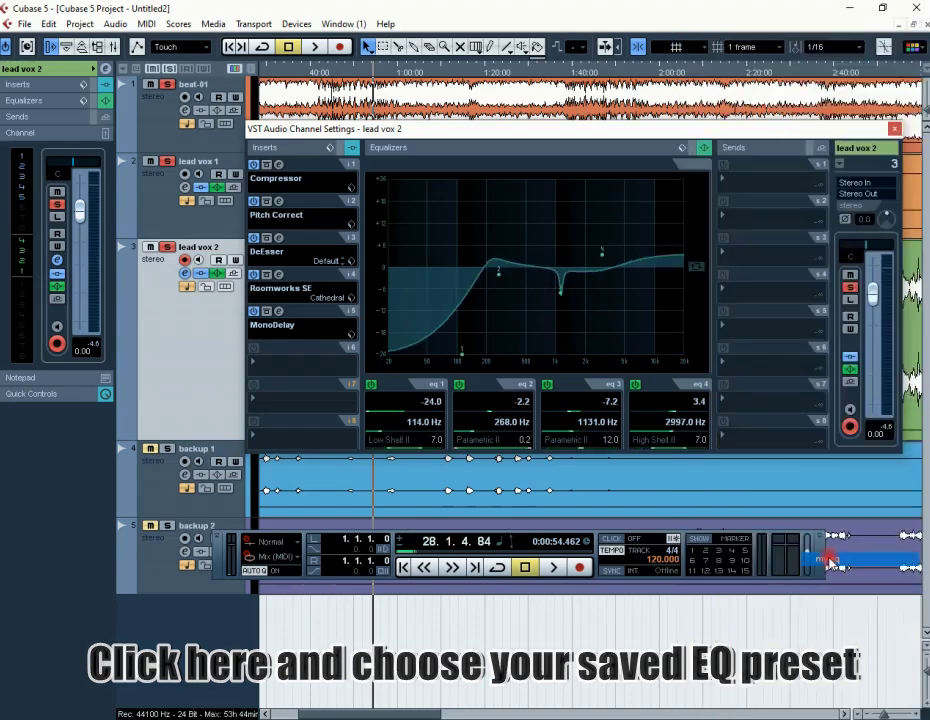
click(897, 130)
Step: Start playback with backup 1 soloed and load the "my effects" insert preset on that channel
key(space)
click(162, 486)
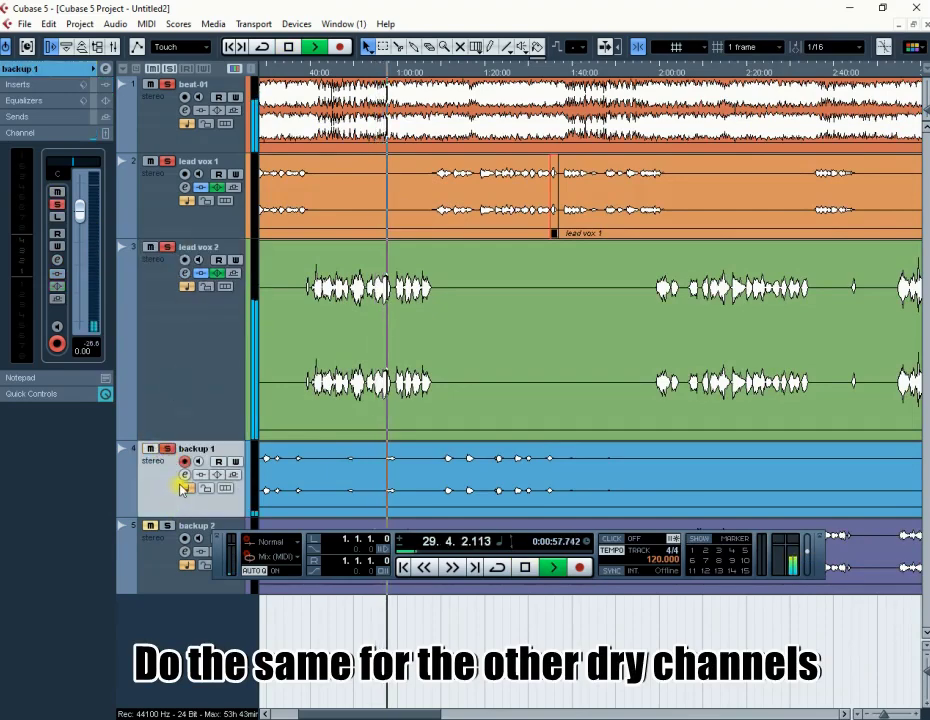
click(184, 475)
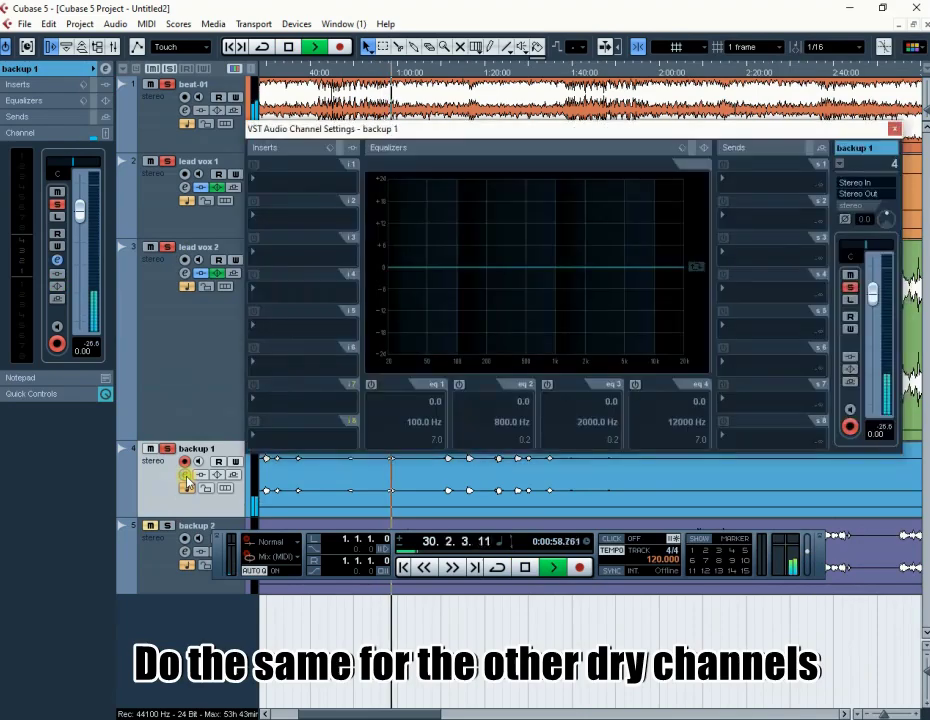
click(333, 152)
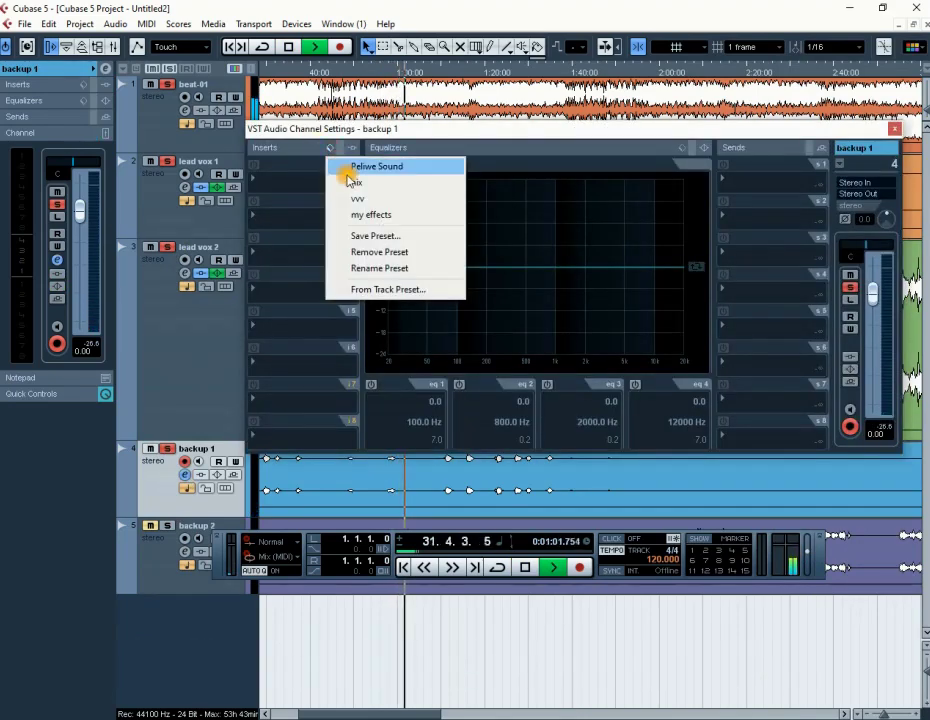
click(371, 214)
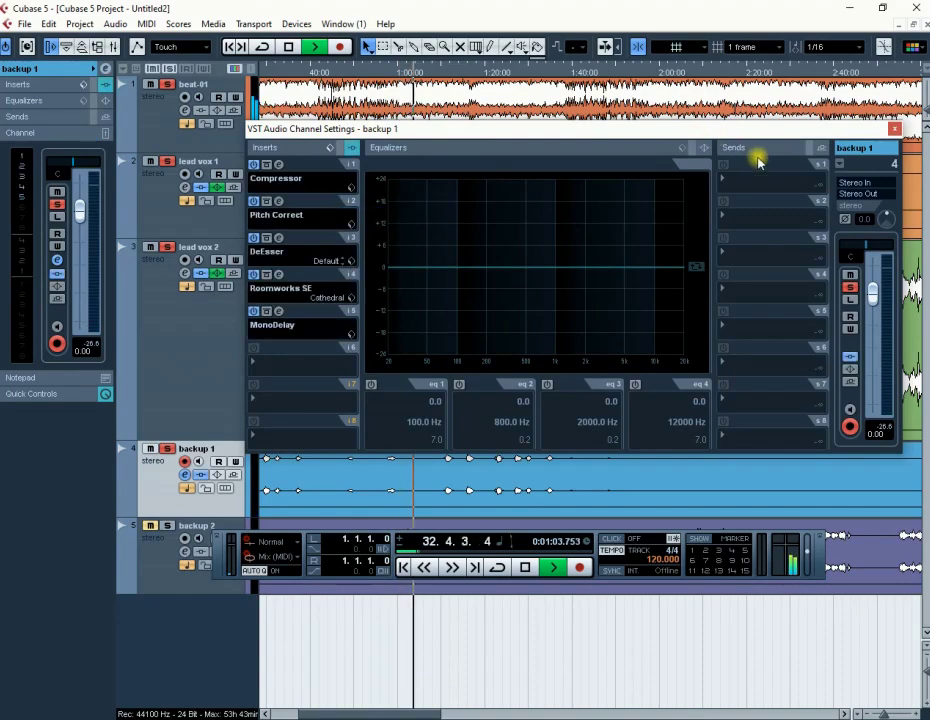
Step: Load the "my eq" equalizer preset on backup 1 and close its channel settings
click(684, 150)
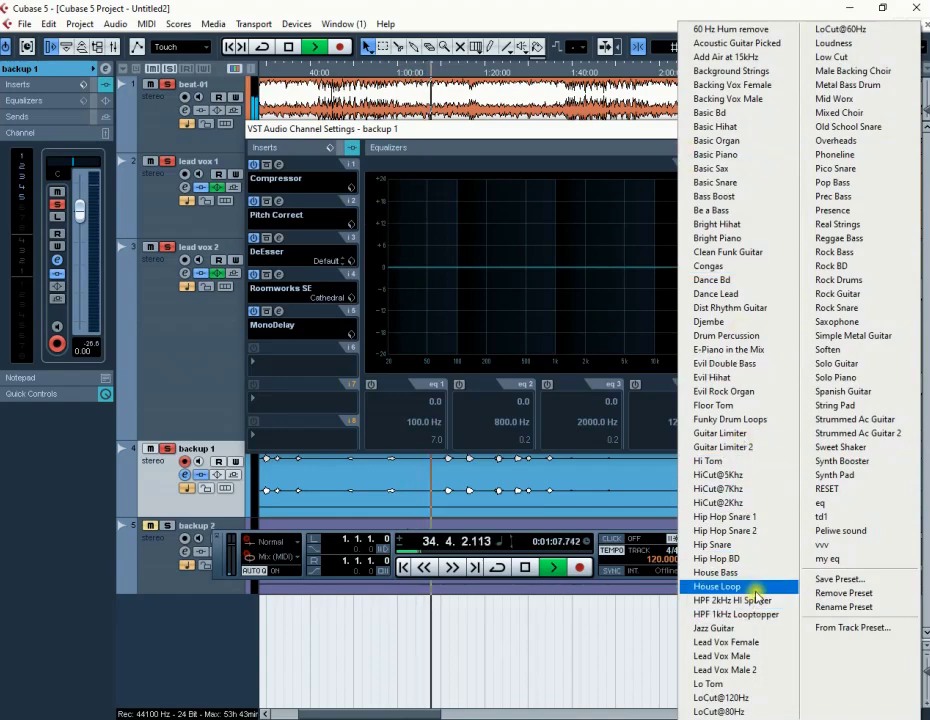
click(838, 559)
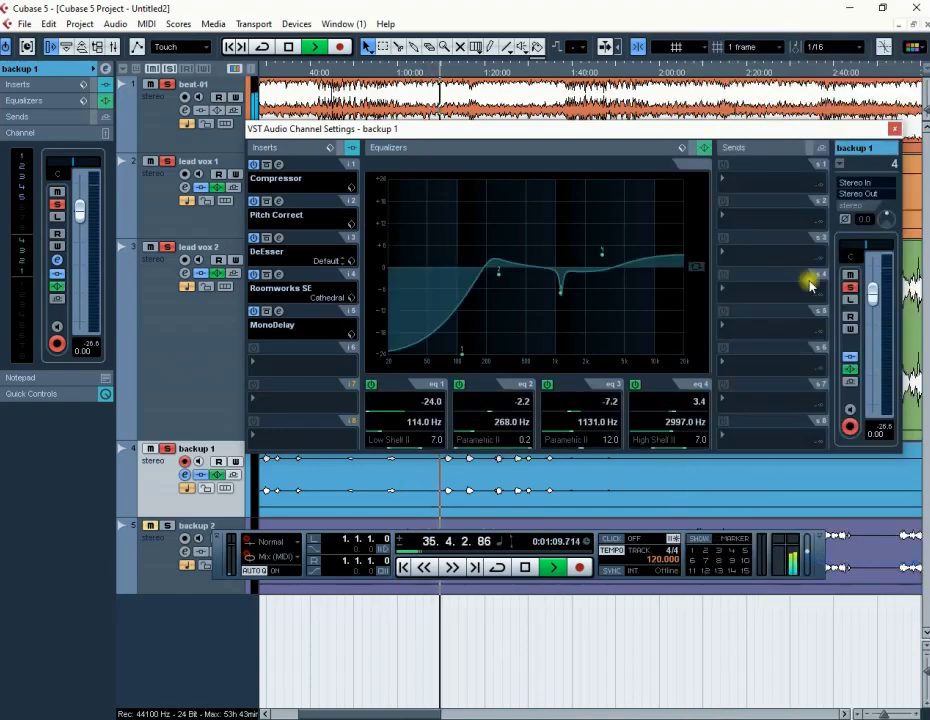
click(893, 130)
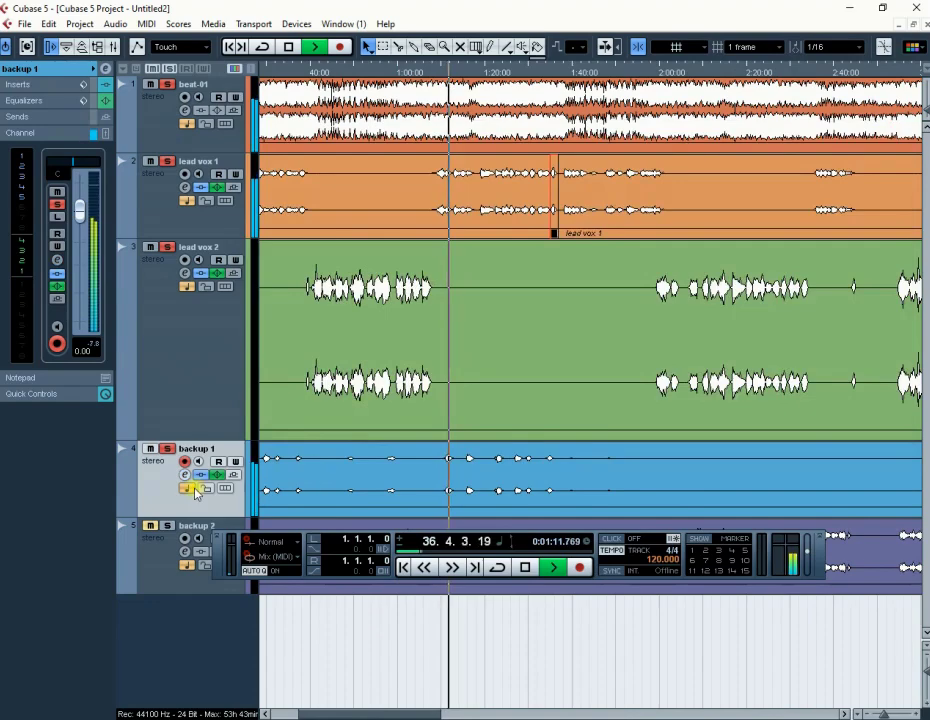
Step: Solo backup 2 and load the "my effects" insert preset on that channel
click(157, 558)
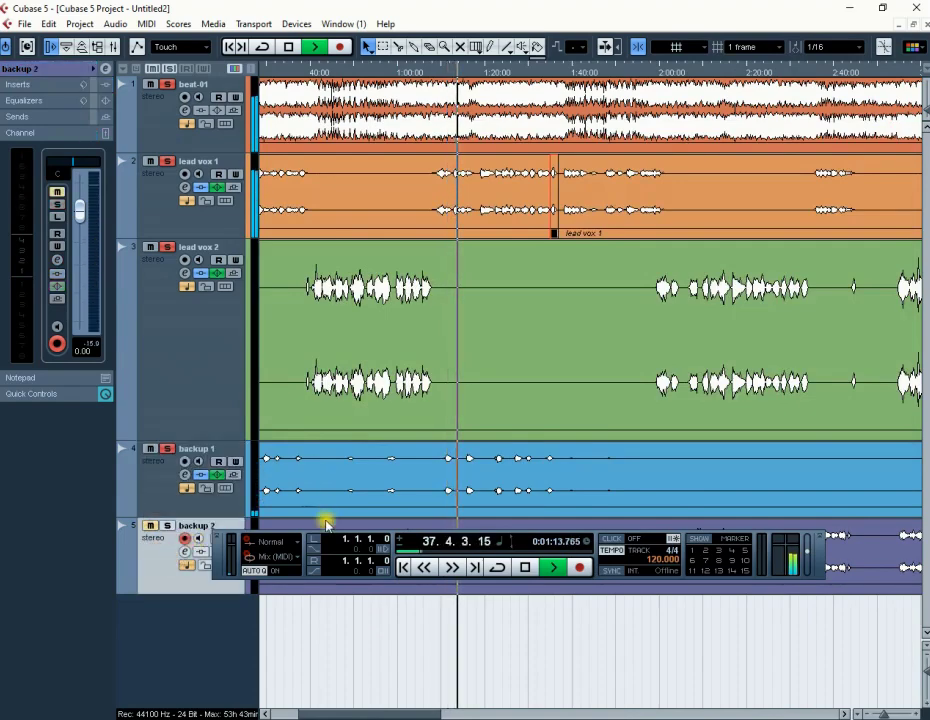
drag(296, 527, 267, 637)
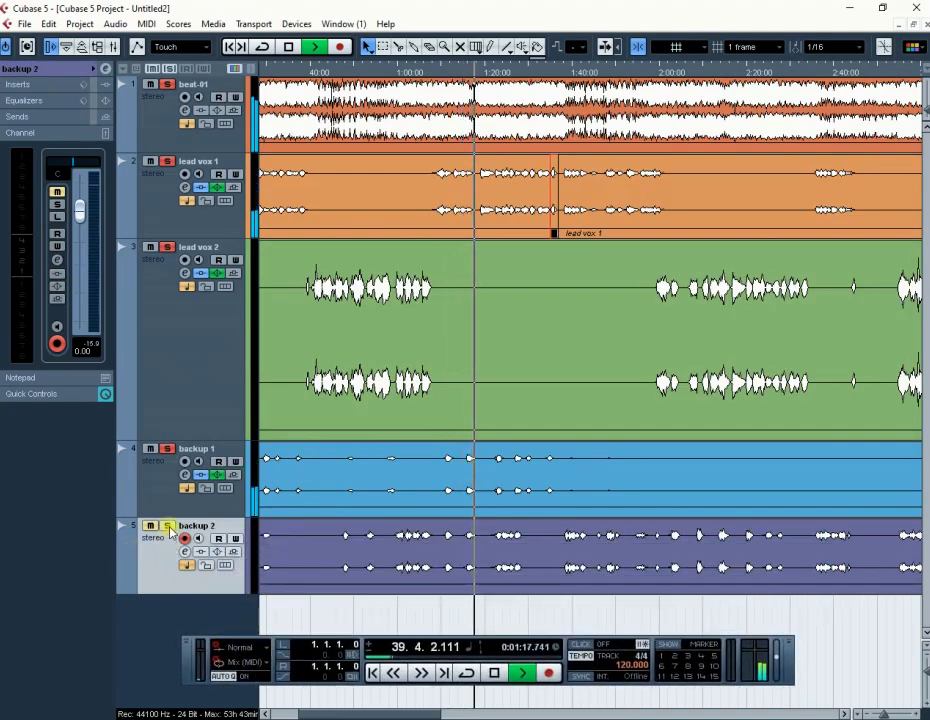
click(168, 526)
click(184, 553)
click(184, 553)
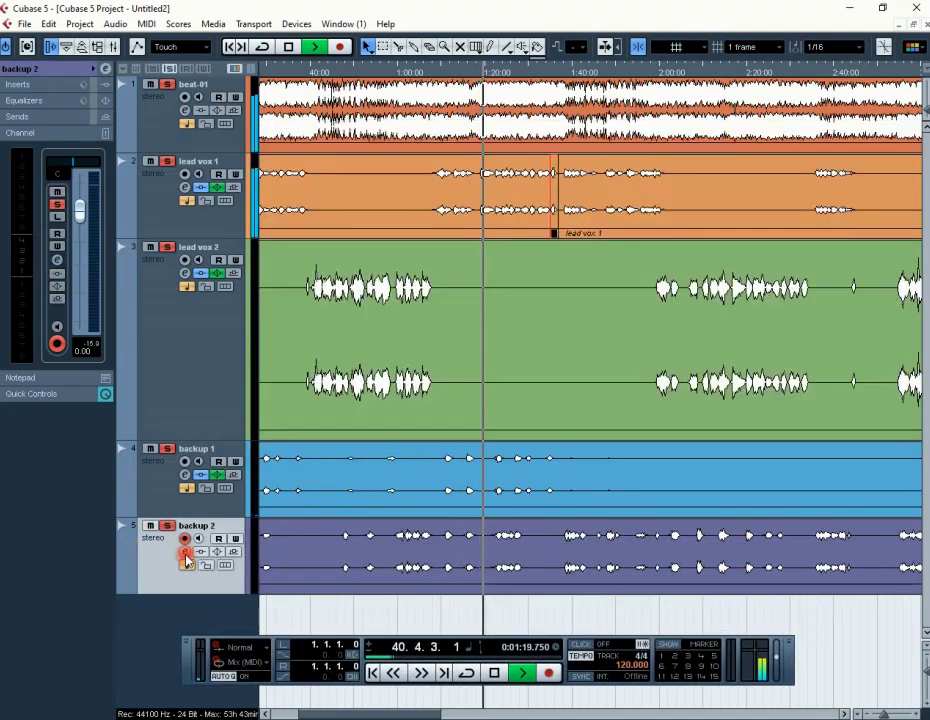
click(184, 553)
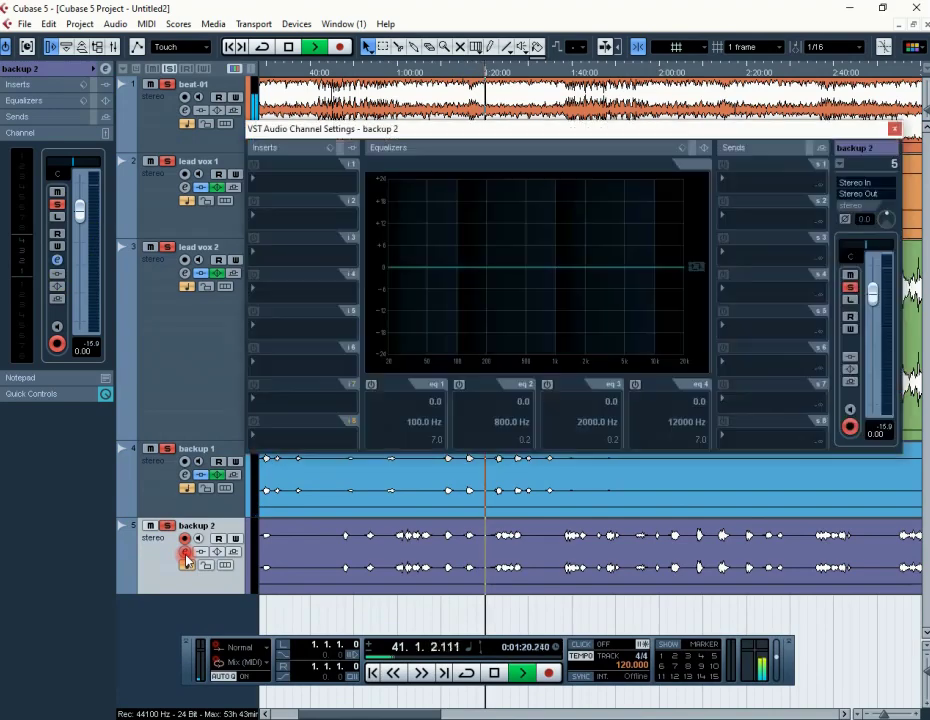
click(330, 150)
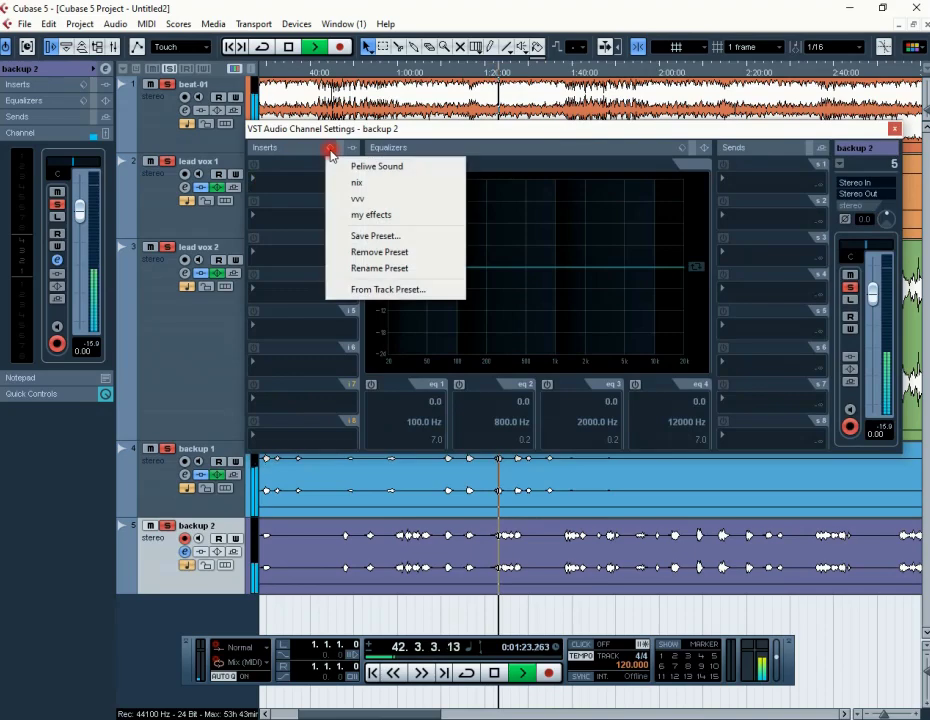
click(388, 214)
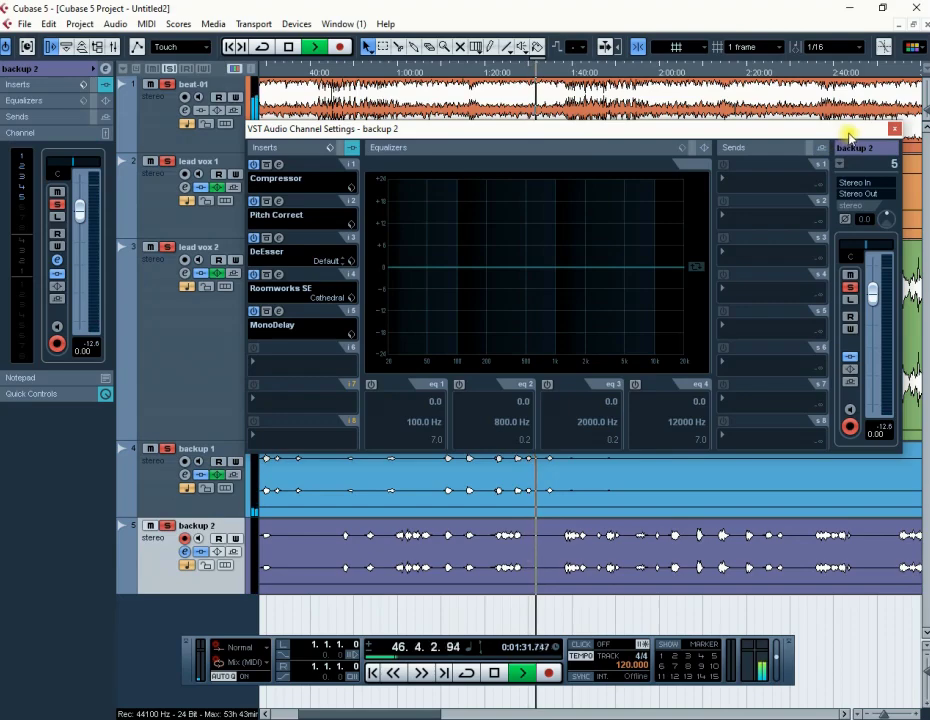
Step: Load the "my eq" equalizer preset on backup 2 and close its channel settings
drag(848, 133, 832, 131)
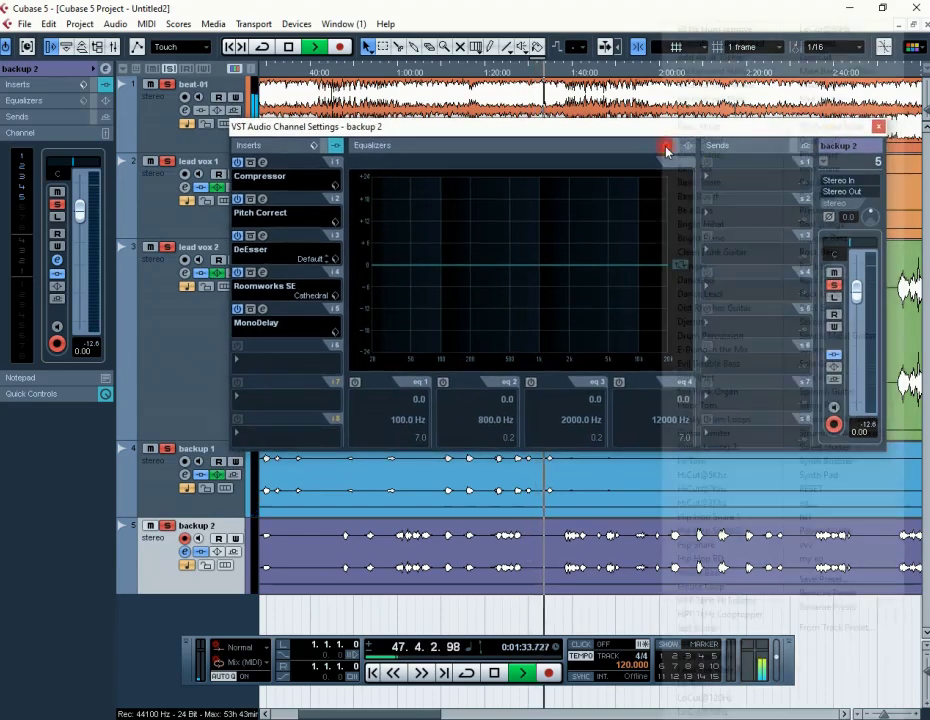
click(682, 150)
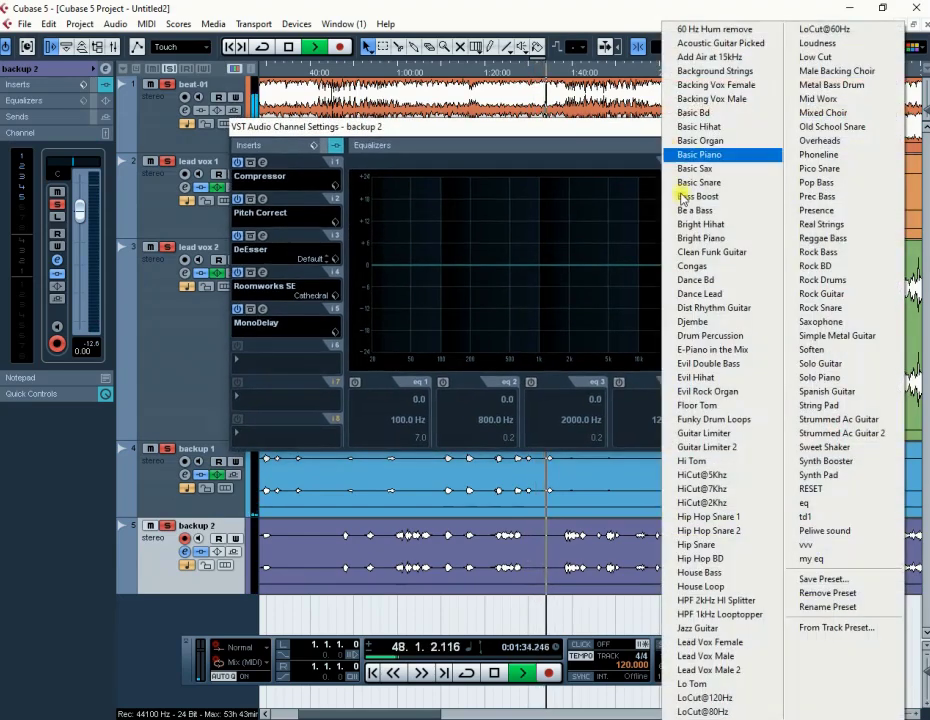
click(826, 558)
click(877, 125)
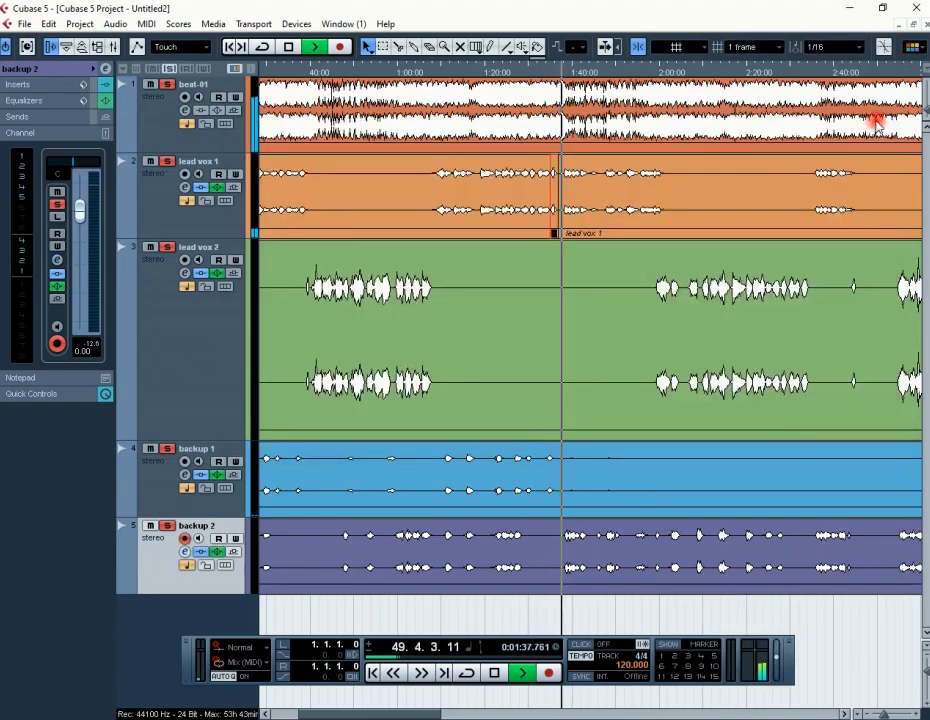
Step: Audition lead vox 2 from about 0:39, raise its channel volume to 3.66, and stop playback
right_click(195, 353)
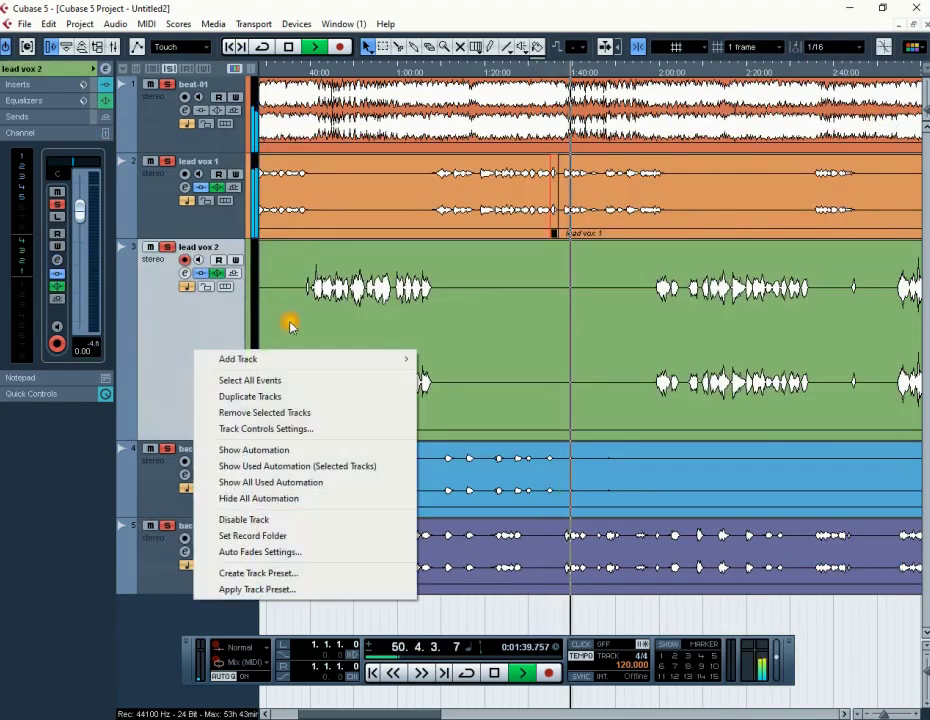
click(293, 296)
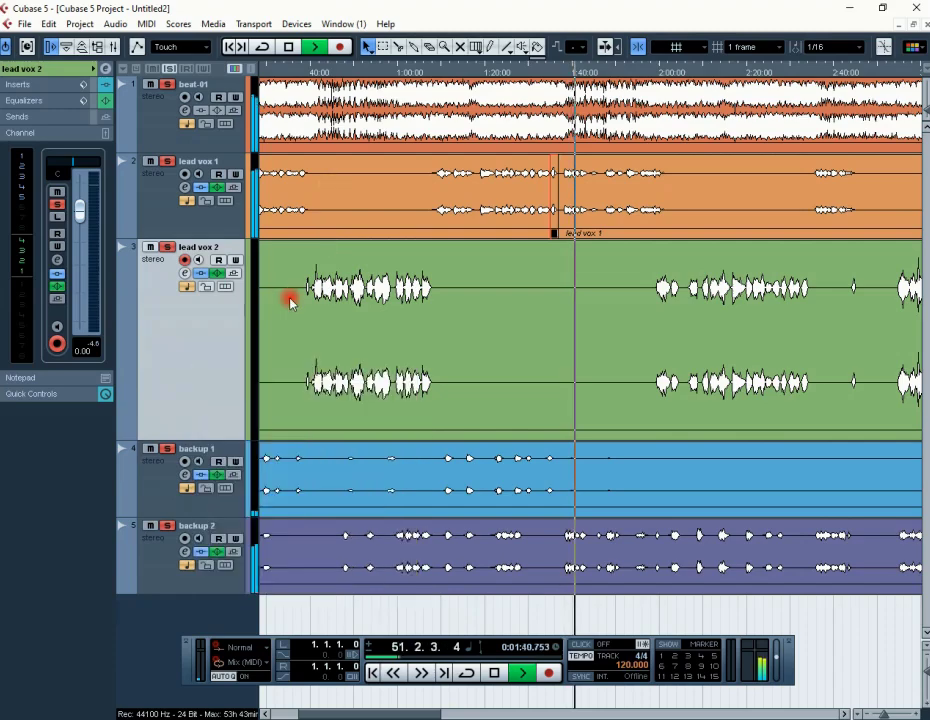
click(318, 72)
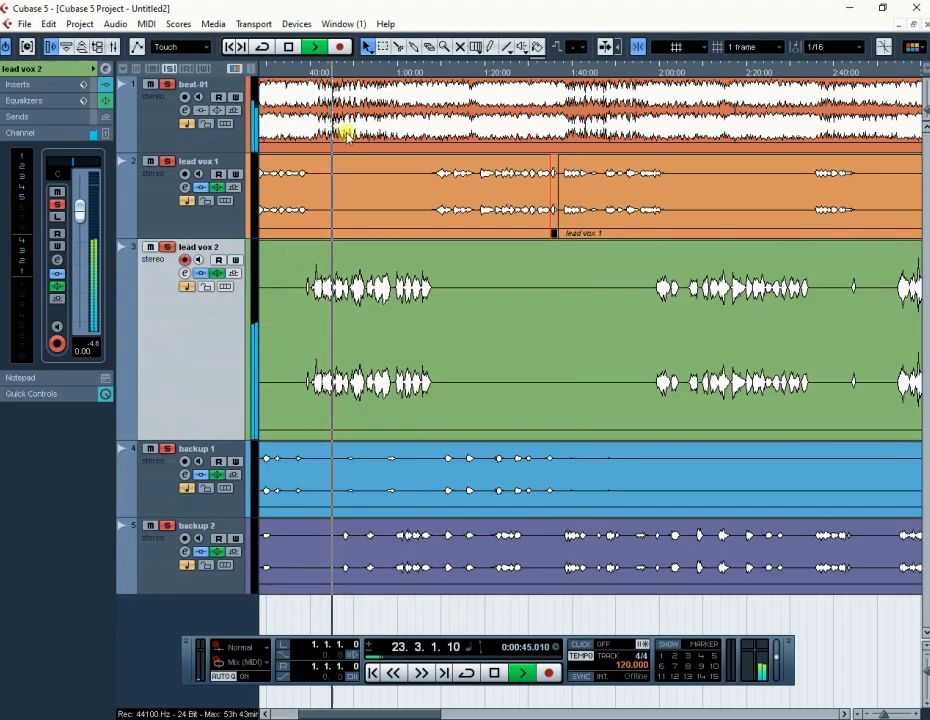
click(305, 72)
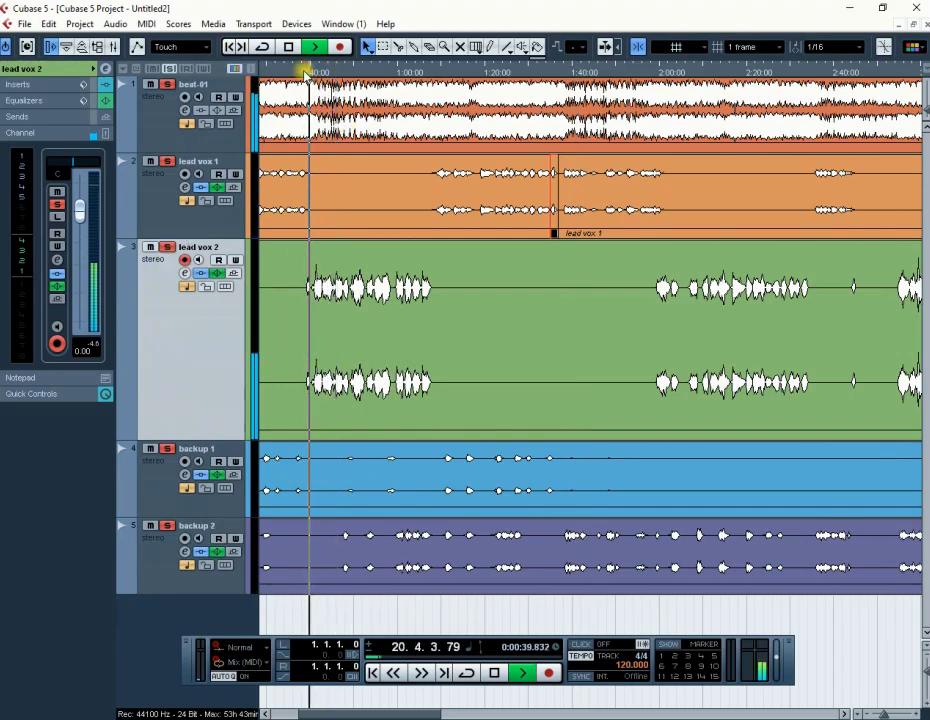
click(186, 350)
drag(80, 211, 78, 196)
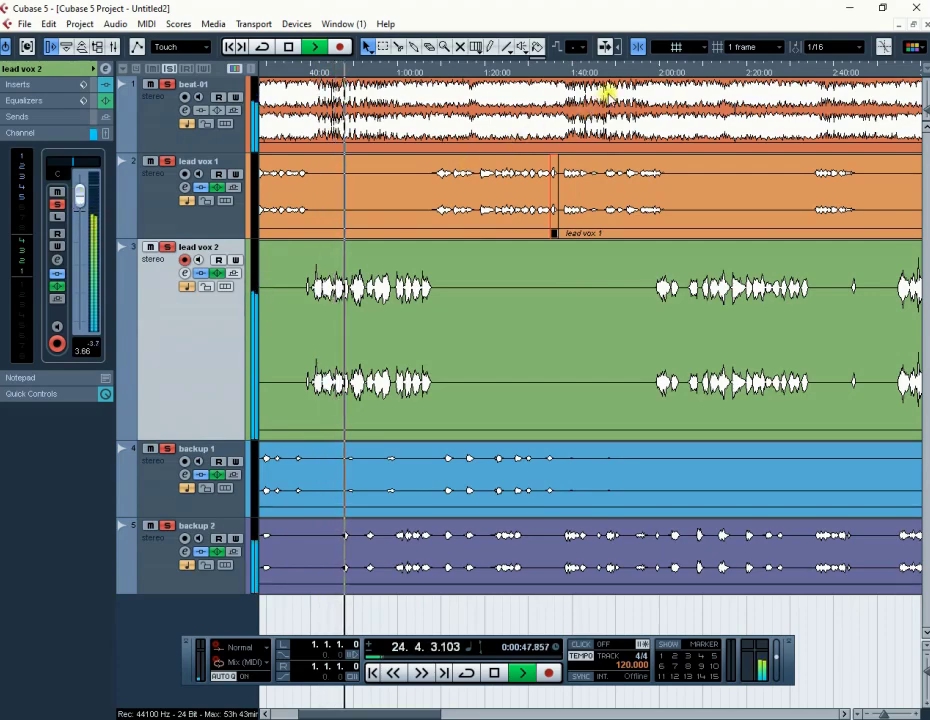
click(426, 73)
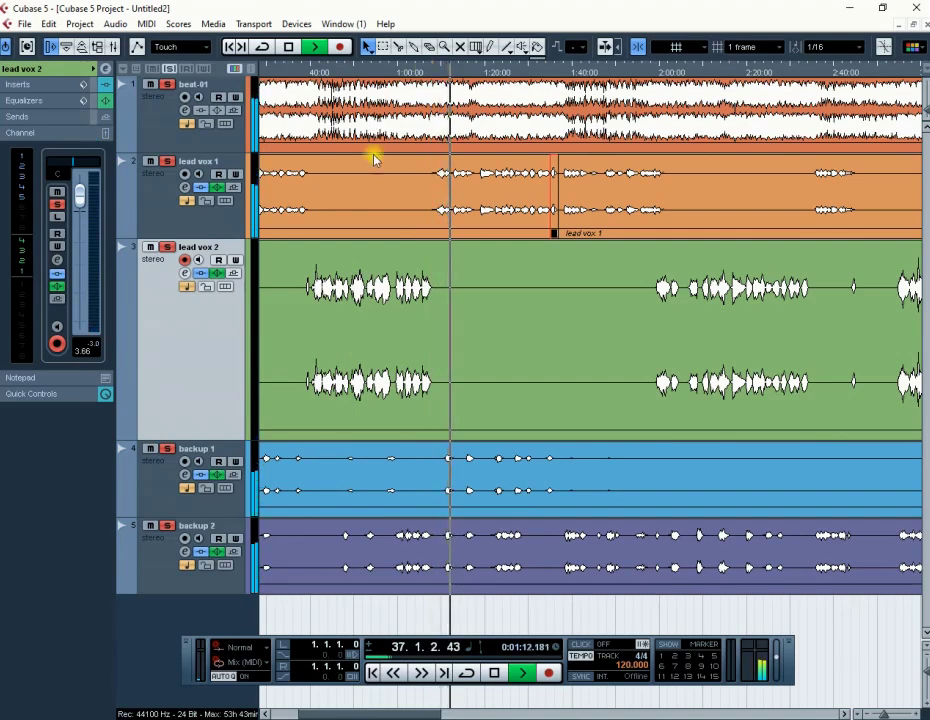
key(space)
Step: Pan backup 1 to L54 and backup 2 to R54
click(190, 450)
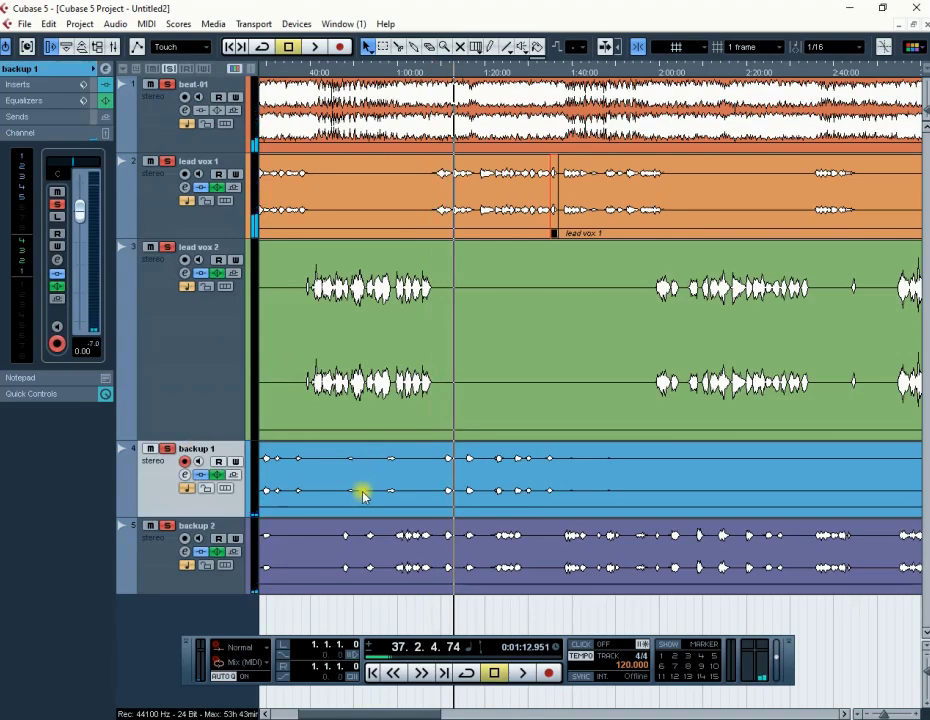
drag(306, 714, 244, 706)
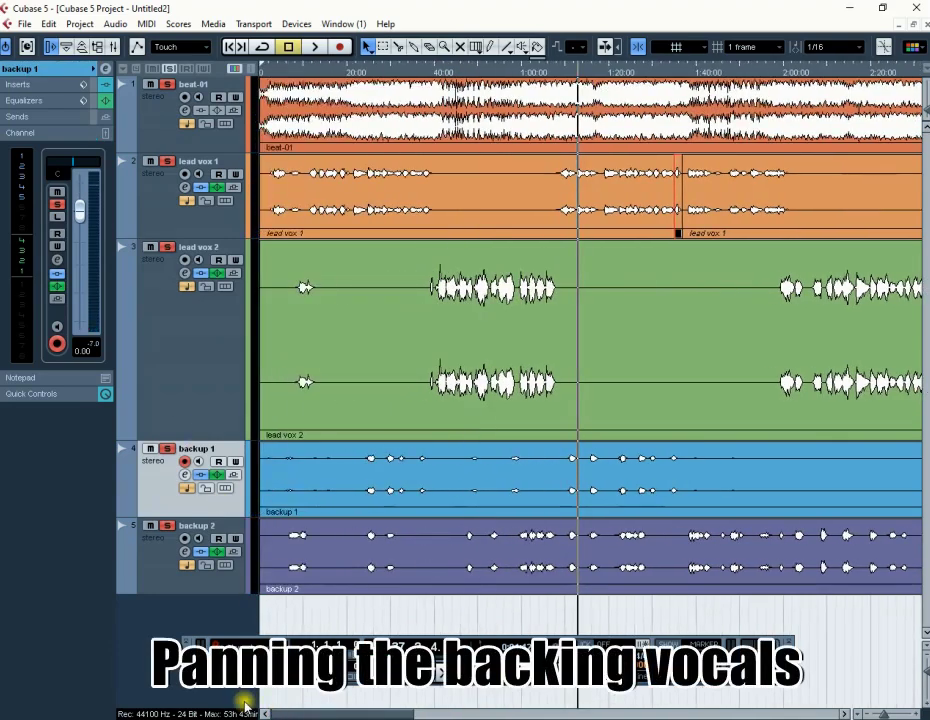
click(162, 498)
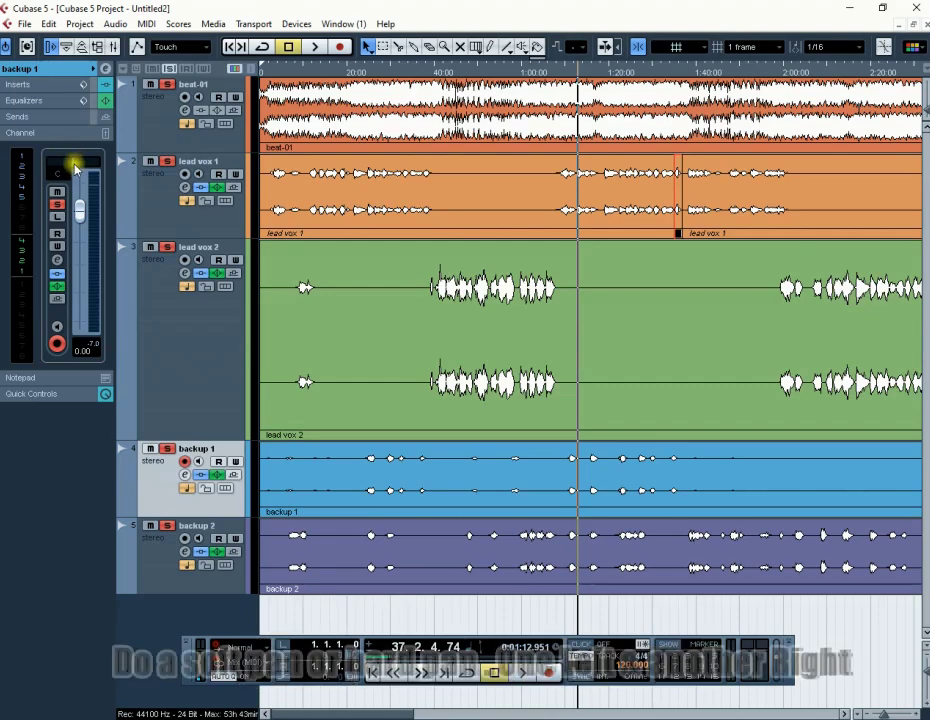
drag(73, 163, 66, 163)
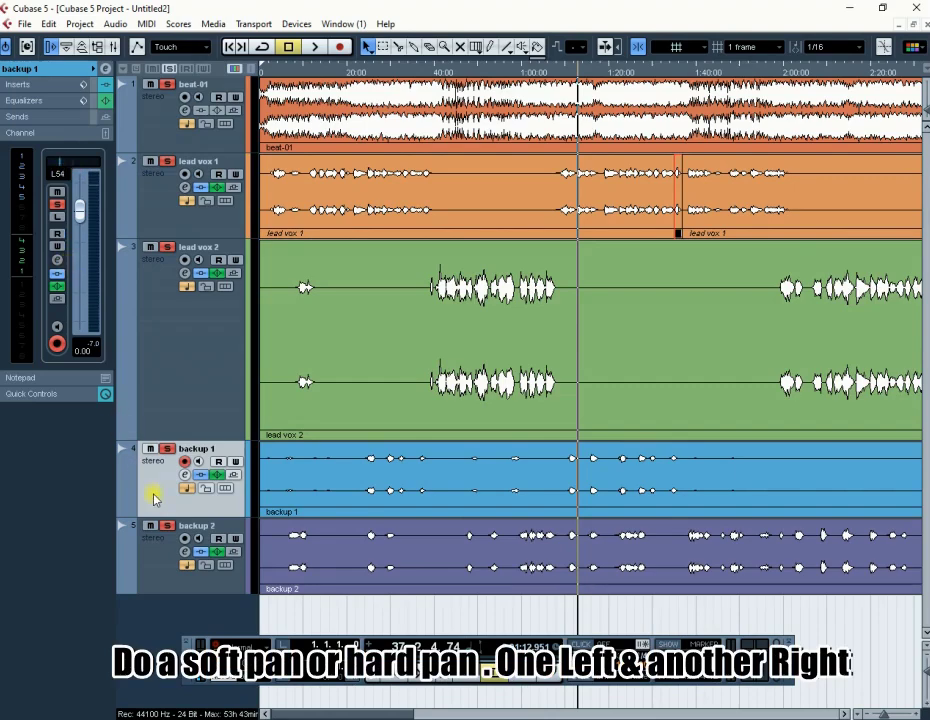
click(155, 558)
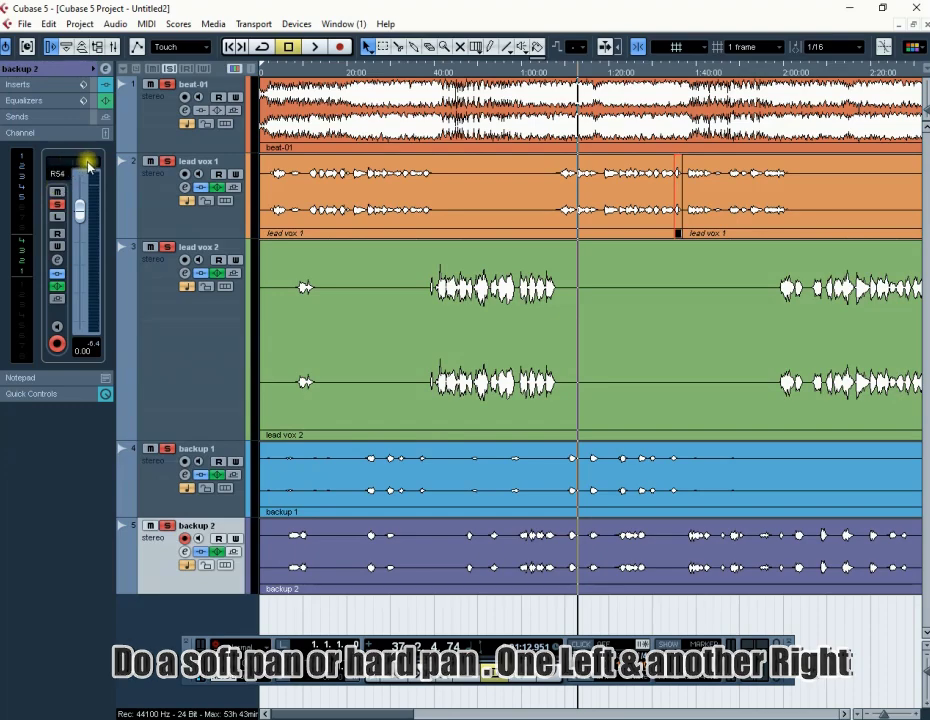
Step: Play the mix from about 0:05 and narrow the panning to R45 on backup 2 and L48 on backup 1
click(283, 72)
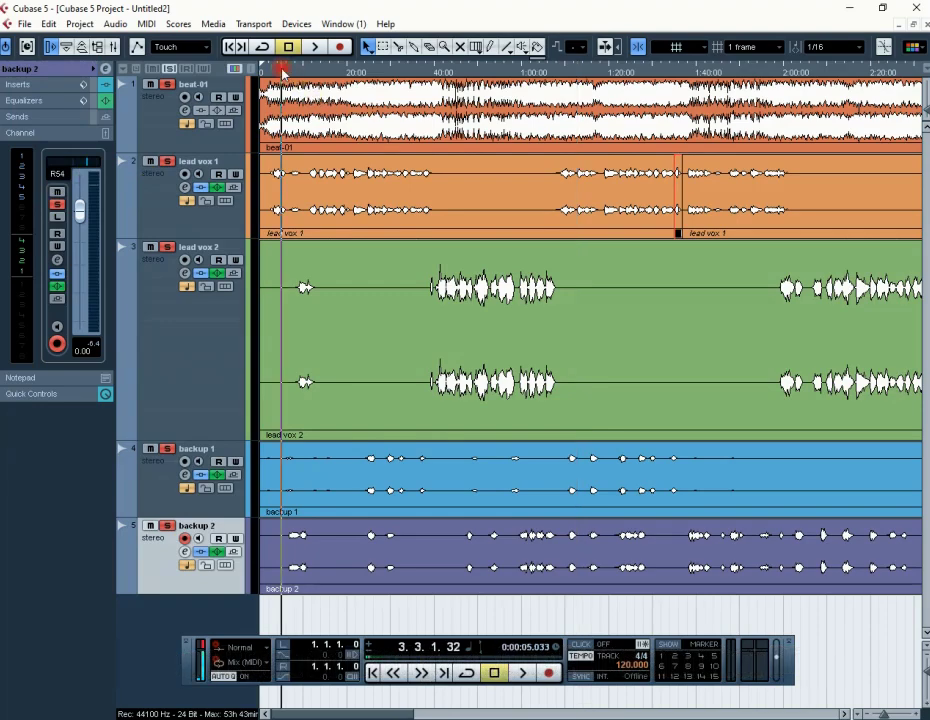
key(space)
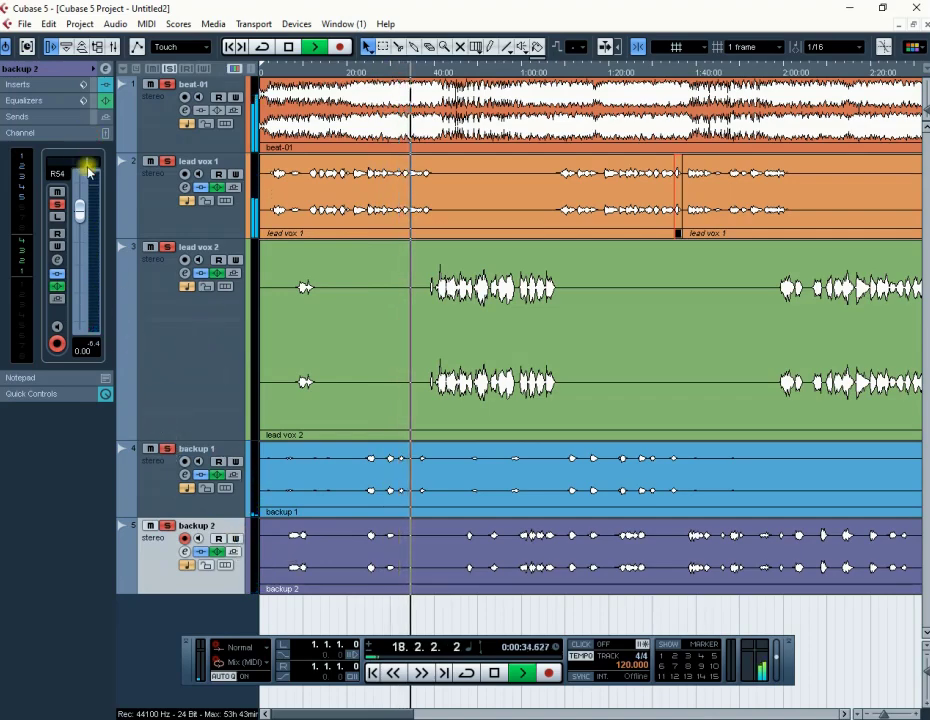
drag(87, 162, 86, 164)
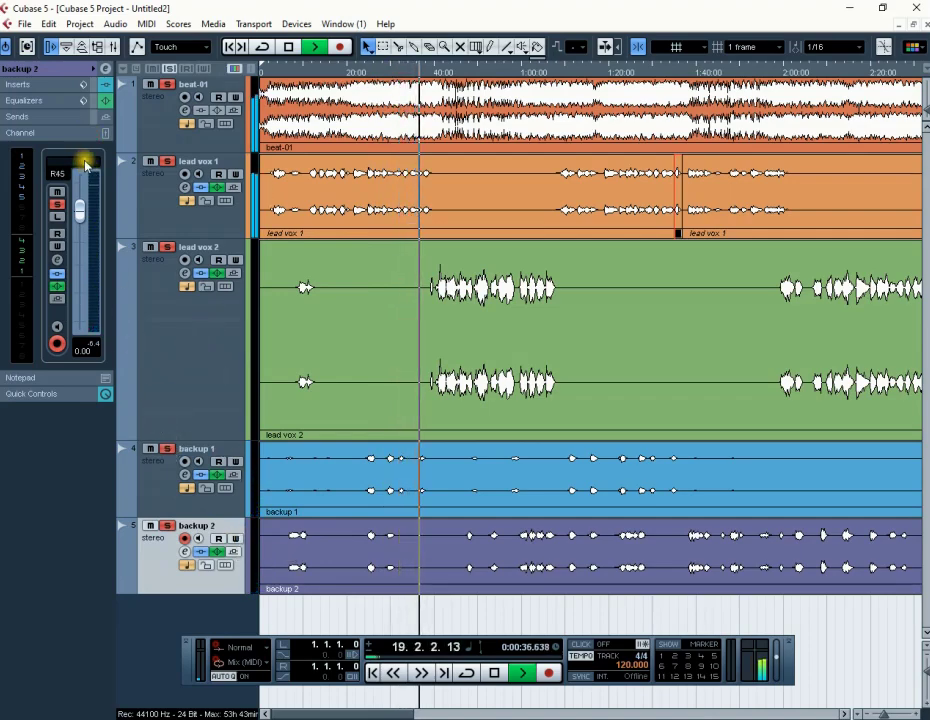
click(162, 498)
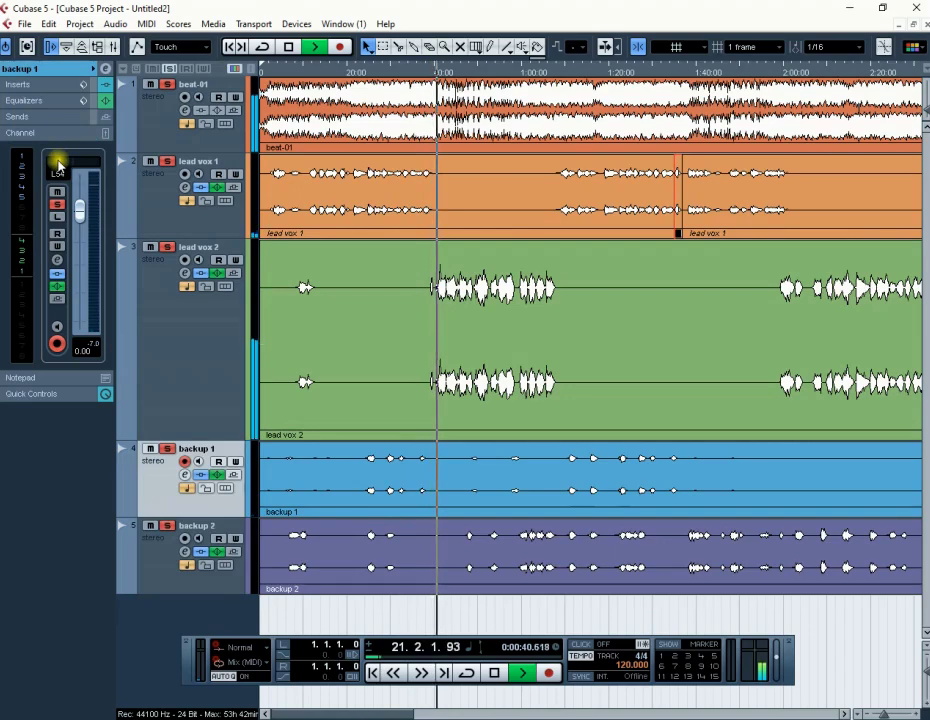
drag(58, 163, 63, 164)
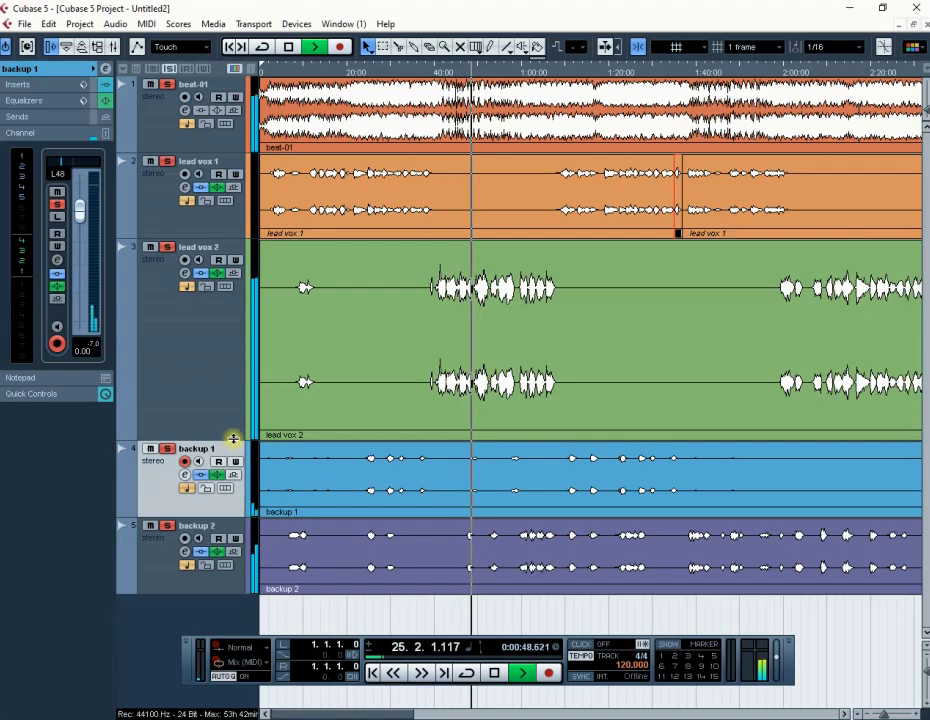
Step: Make the lead vox 2 track shorter and the backup 1 track taller, and try to raise the backup 1 clip's volume
drag(235, 441, 222, 351)
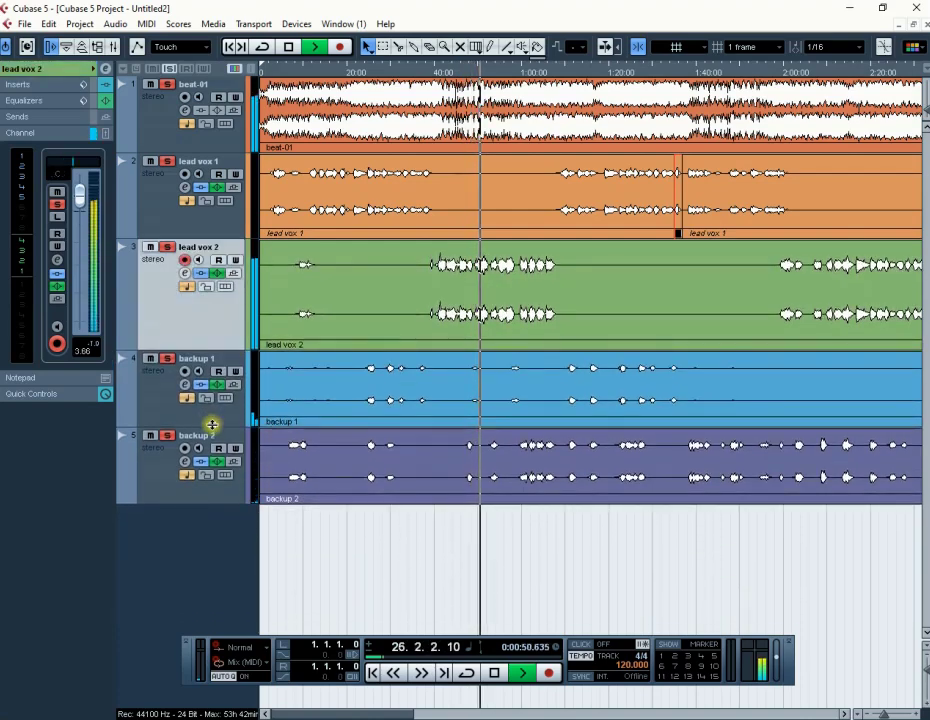
drag(216, 427, 211, 492)
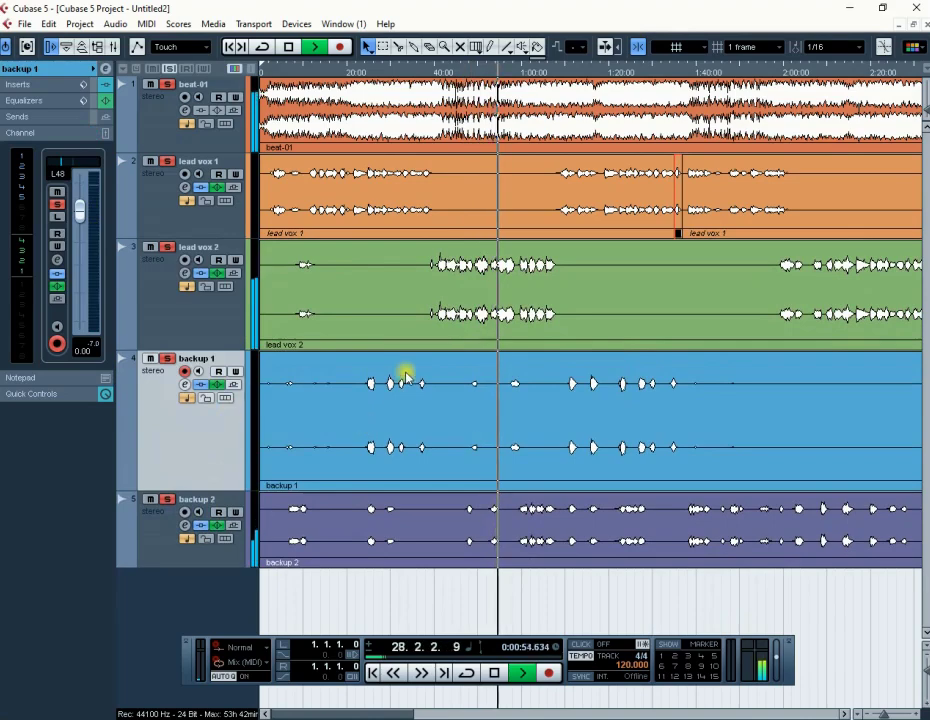
click(442, 403)
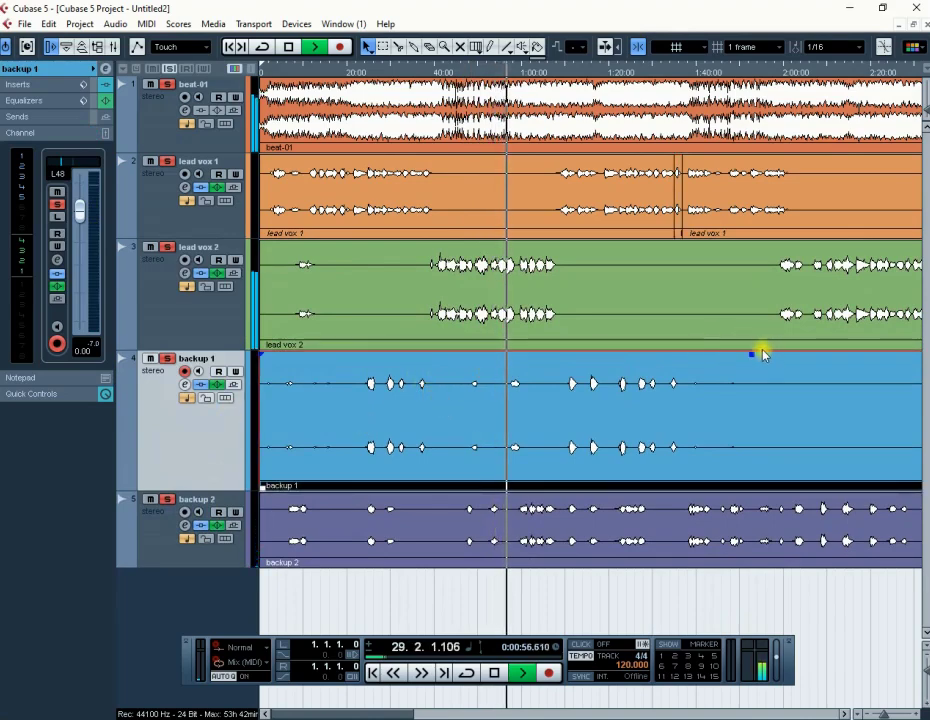
drag(754, 355, 755, 326)
Step: Lower the channel volume of backup 1 to -1.14 and of backup 2 to -2.15 during playback
click(187, 440)
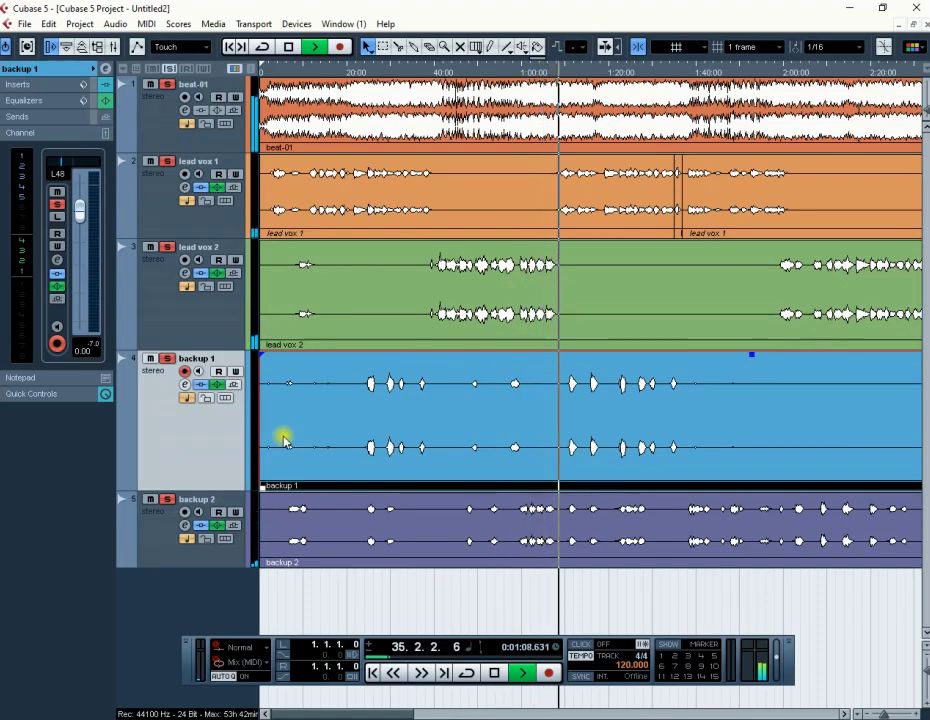
click(150, 228)
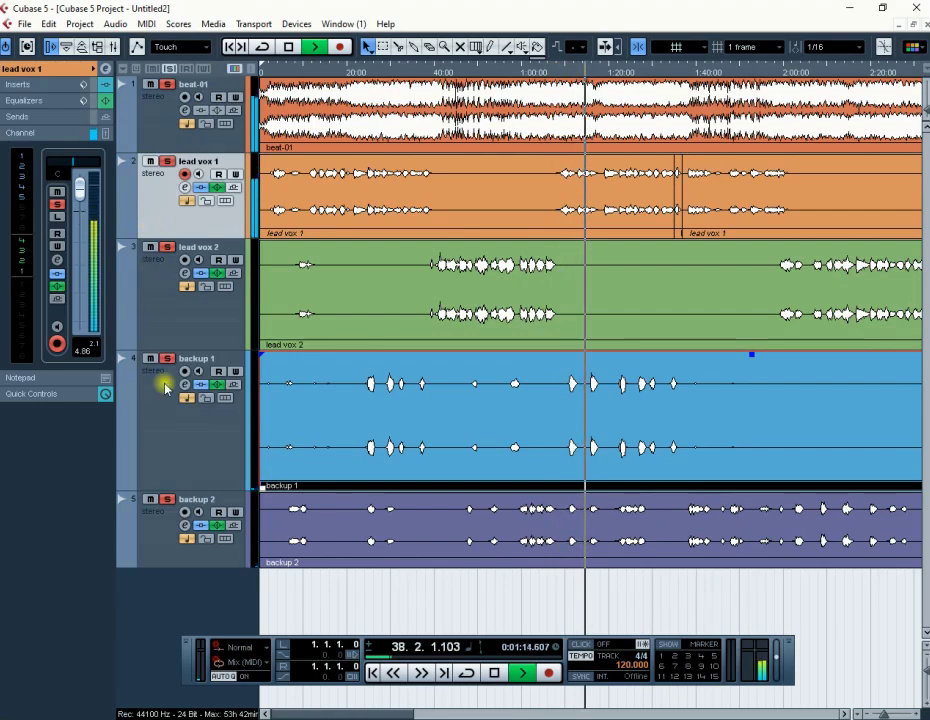
click(159, 417)
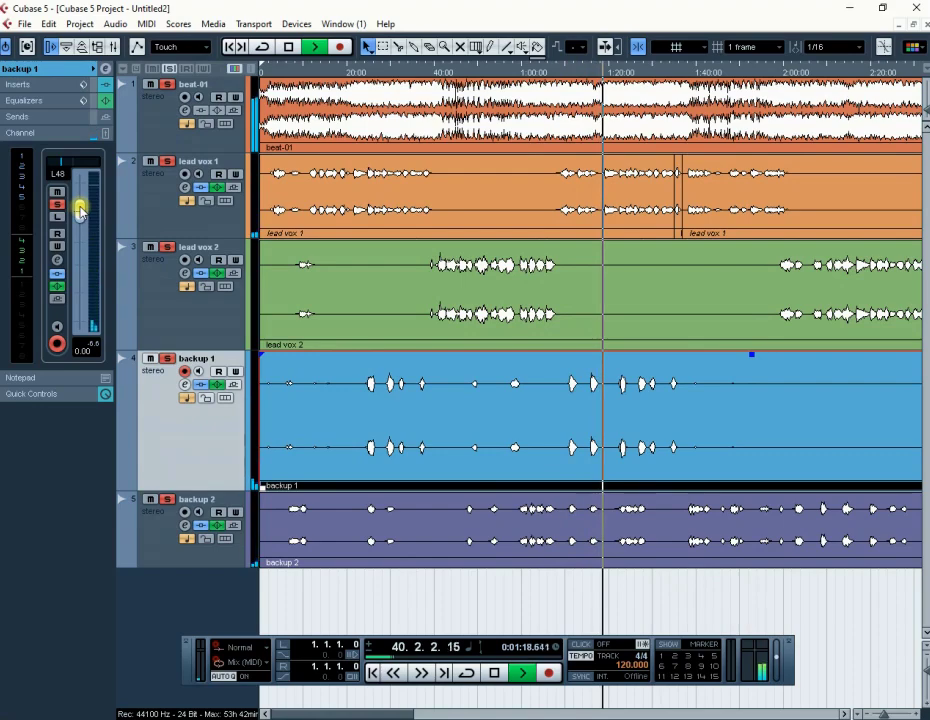
drag(80, 212, 79, 220)
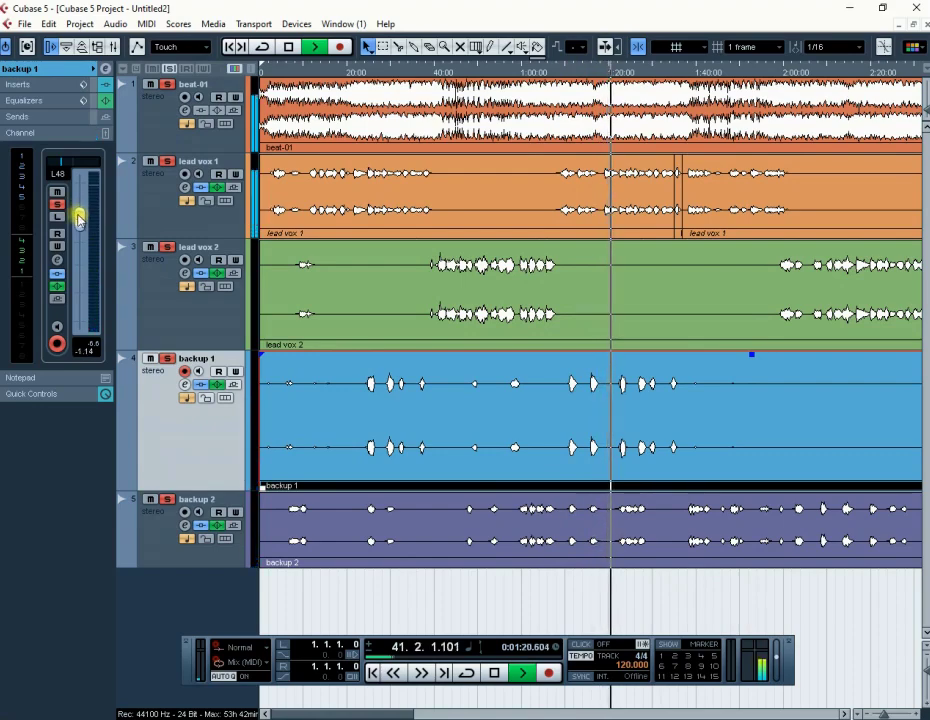
click(156, 525)
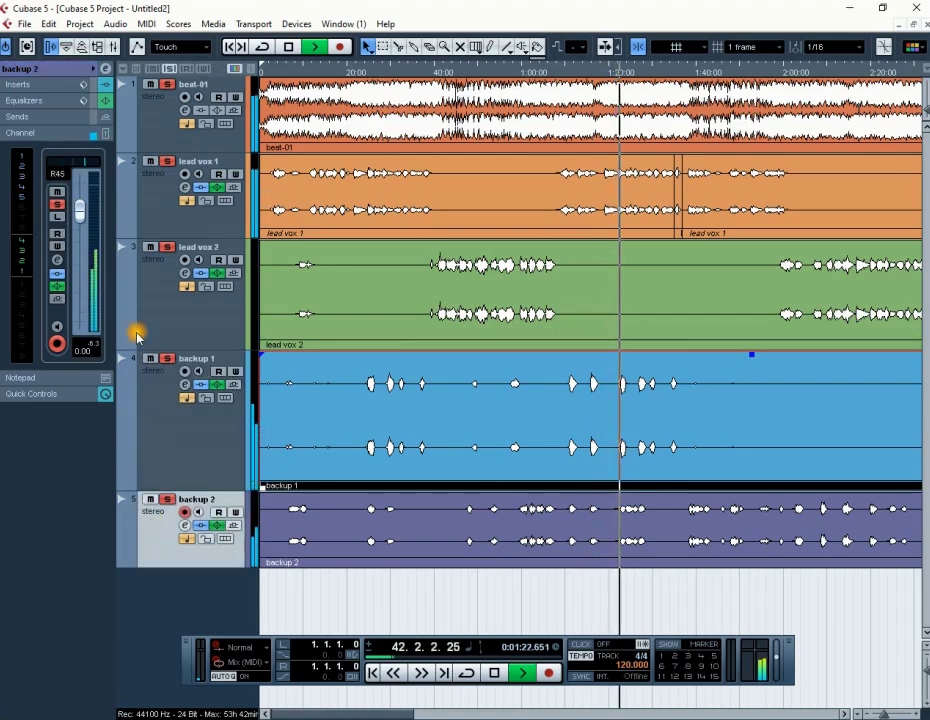
drag(82, 209, 80, 223)
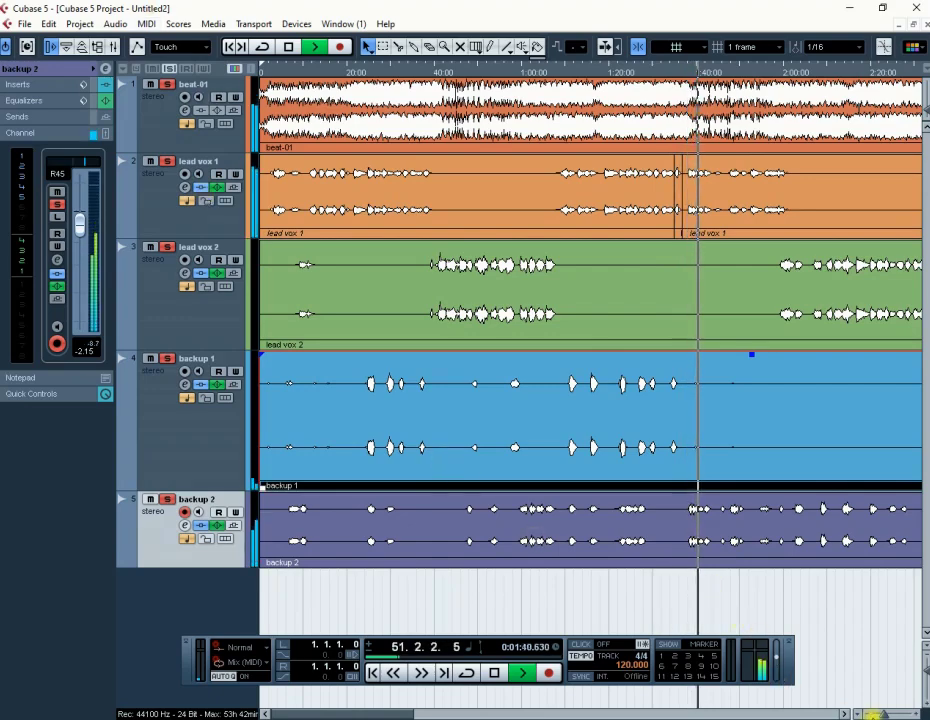
click(868, 712)
click(868, 712)
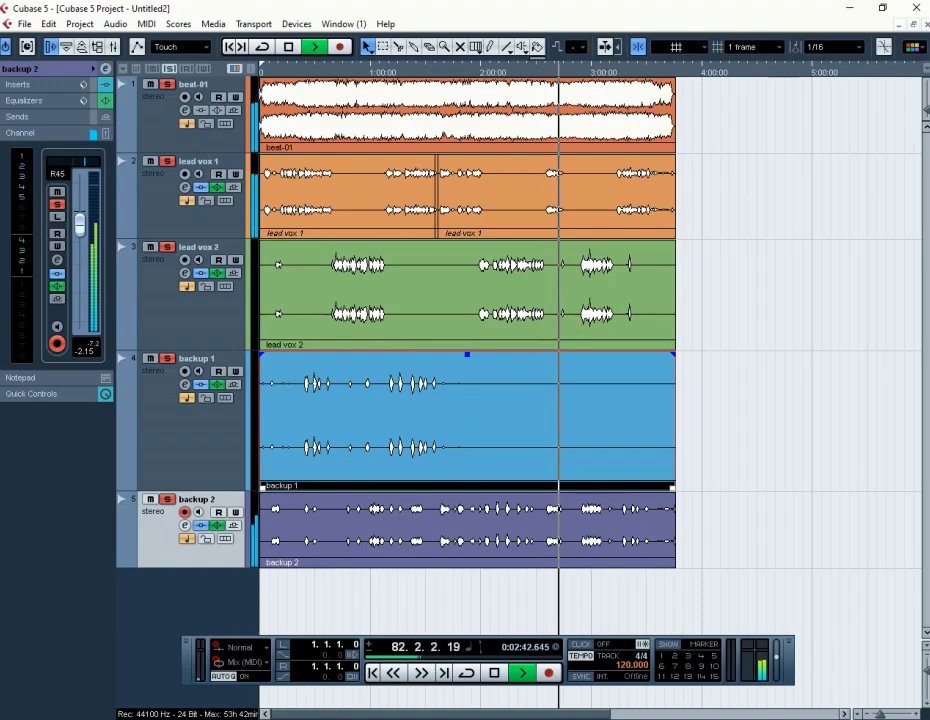
Step: Split the lead vox 2 clip at 2:43:15, just before the stray sound, and stop playback
click(917, 714)
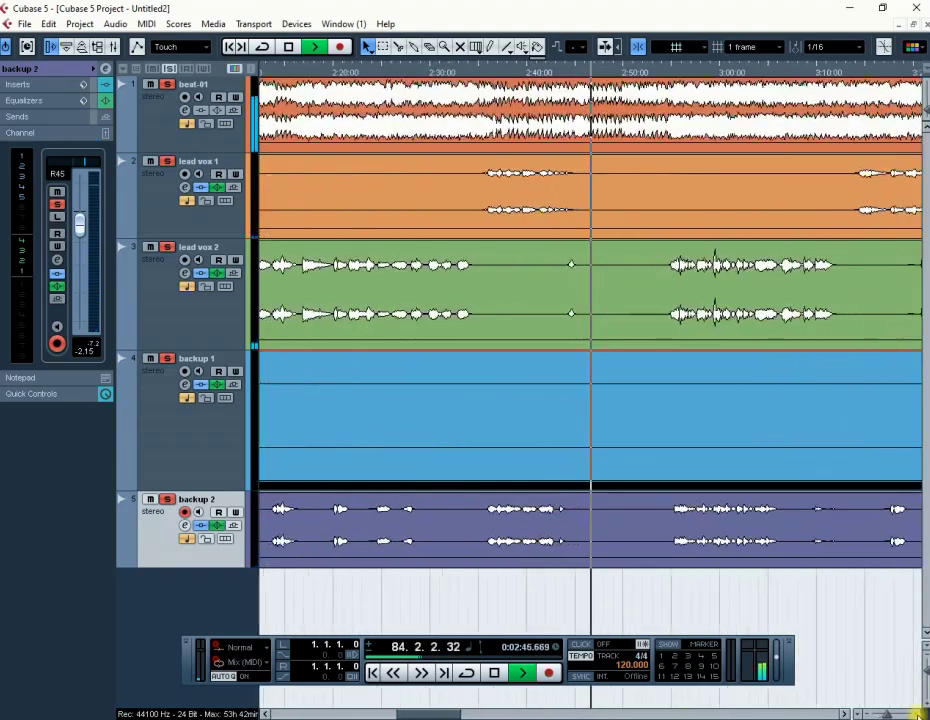
click(917, 714)
click(505, 72)
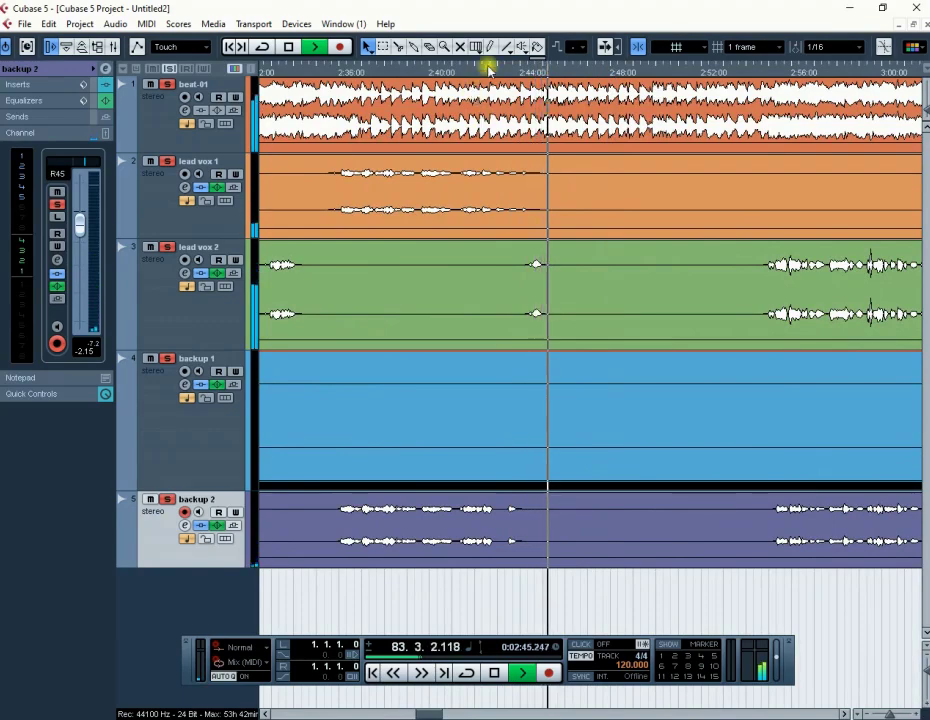
click(489, 69)
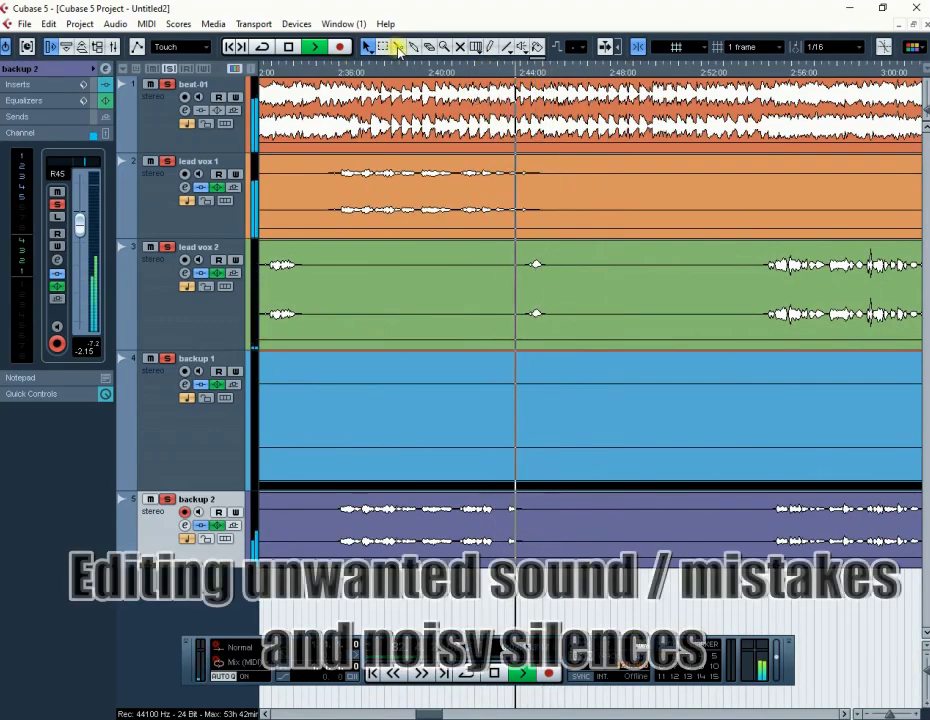
click(397, 47)
click(509, 305)
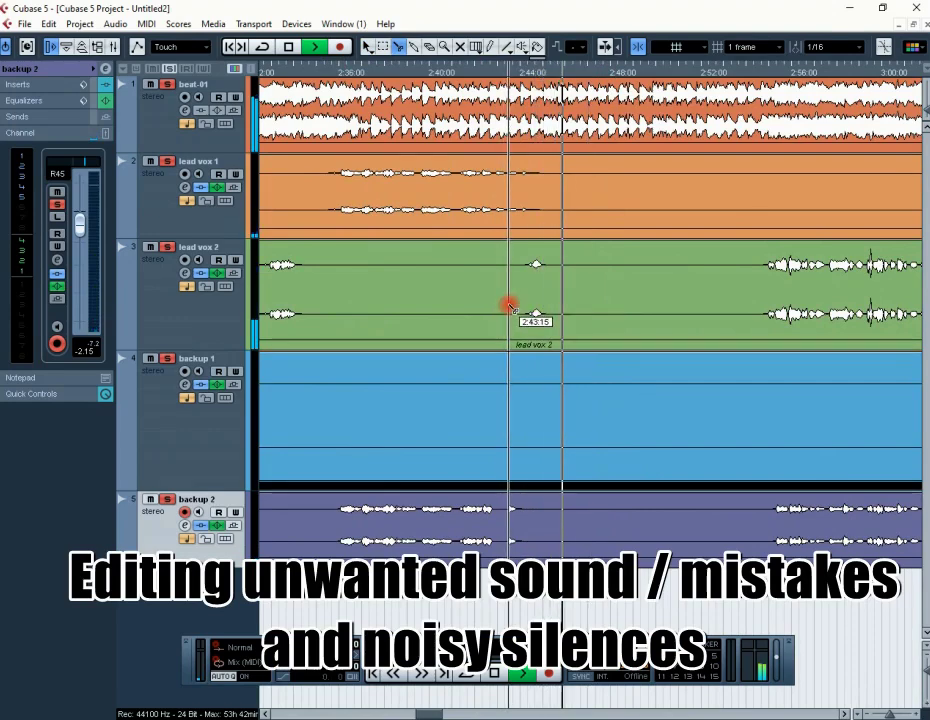
click(289, 47)
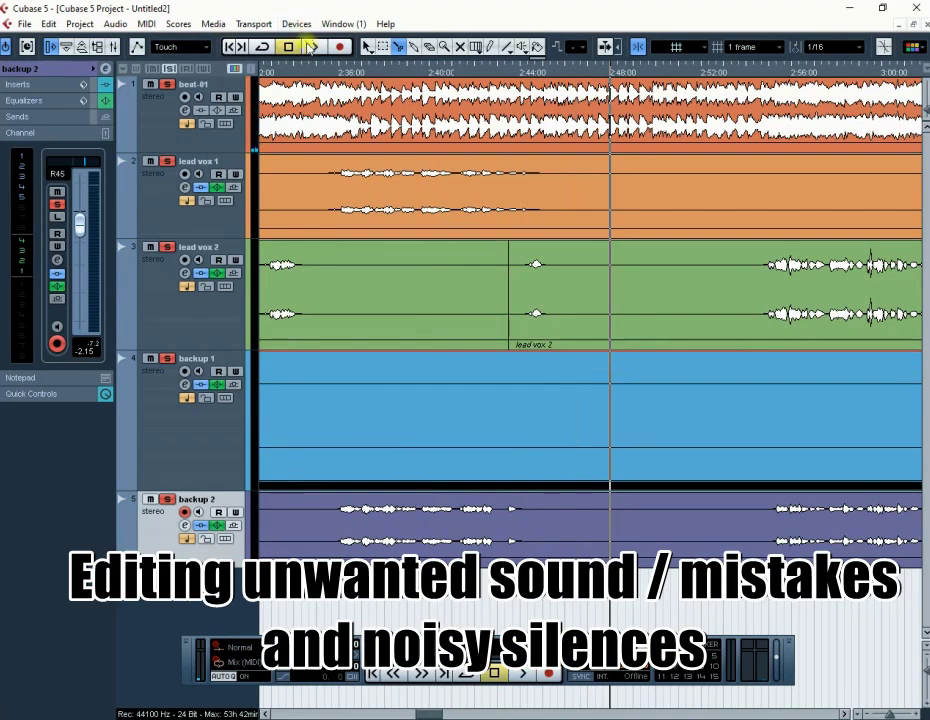
Step: Trim the start of the second lead vox 2 clip past the stray sound, to just before the next phrase
click(366, 48)
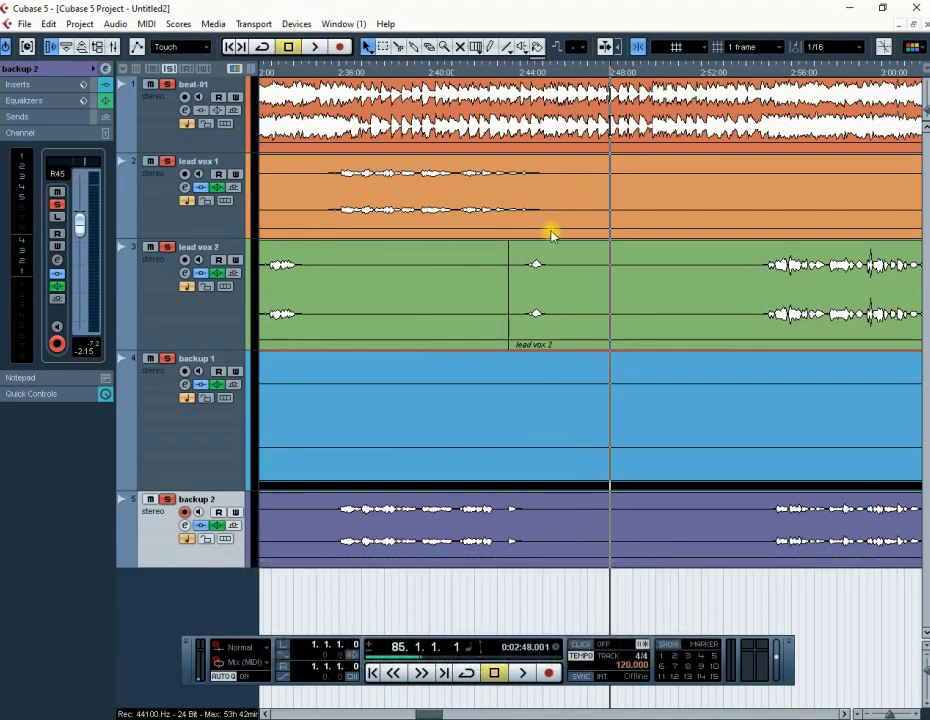
click(546, 280)
drag(511, 347, 744, 336)
Step: Play the mix on from about 2:48 and examine the rest of lead vox 2 for unwanted sounds
key(space)
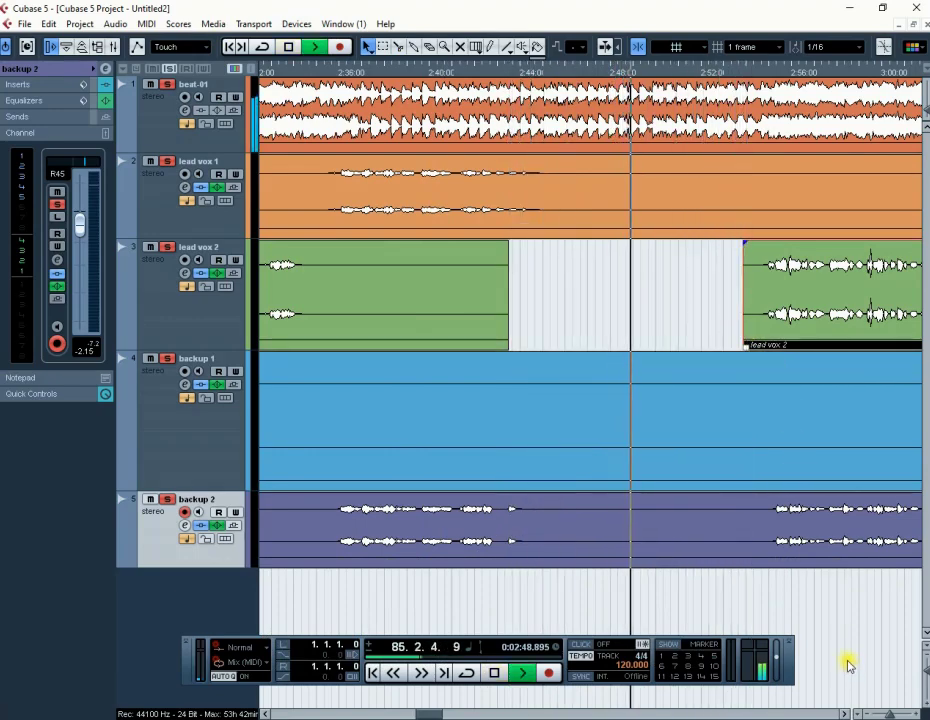
click(866, 713)
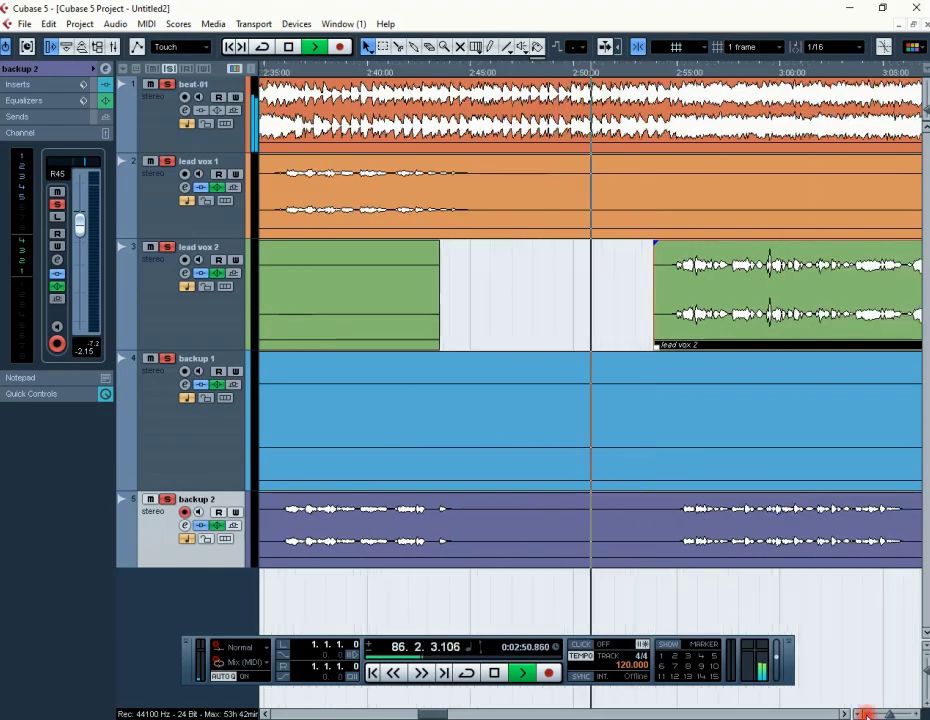
click(866, 713)
click(866, 713)
click(866, 713)
click(868, 713)
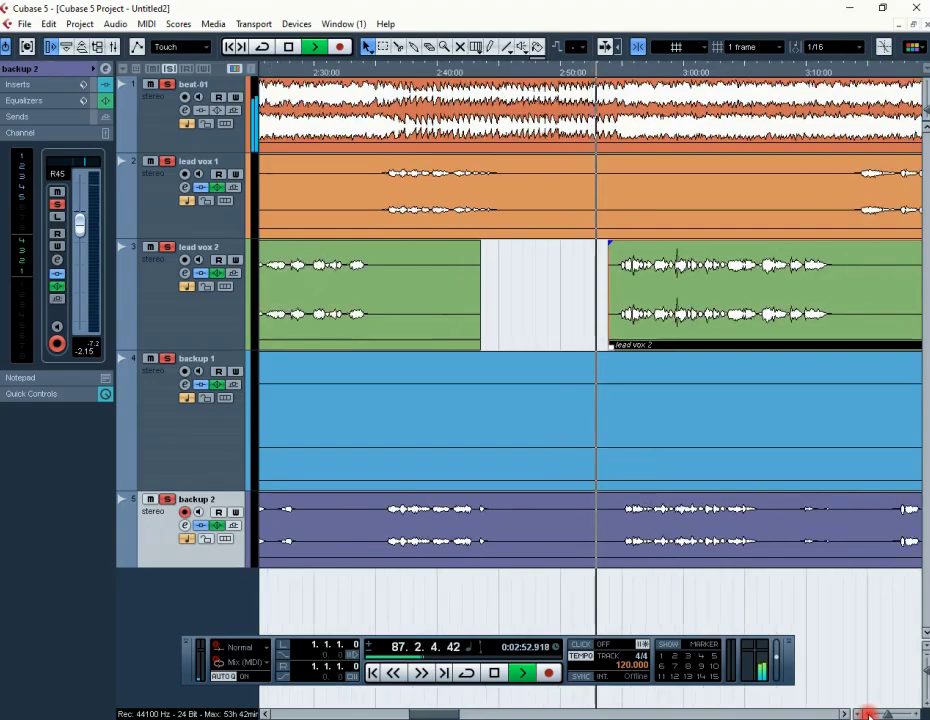
click(870, 714)
click(870, 714)
click(870, 714)
click(870, 714)
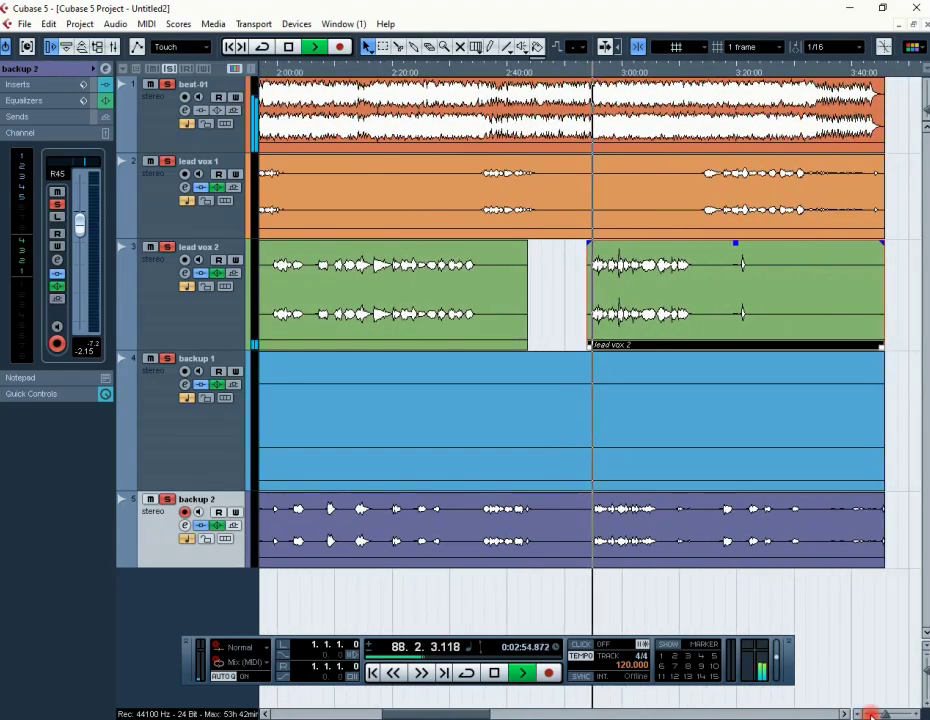
click(870, 714)
click(870, 714)
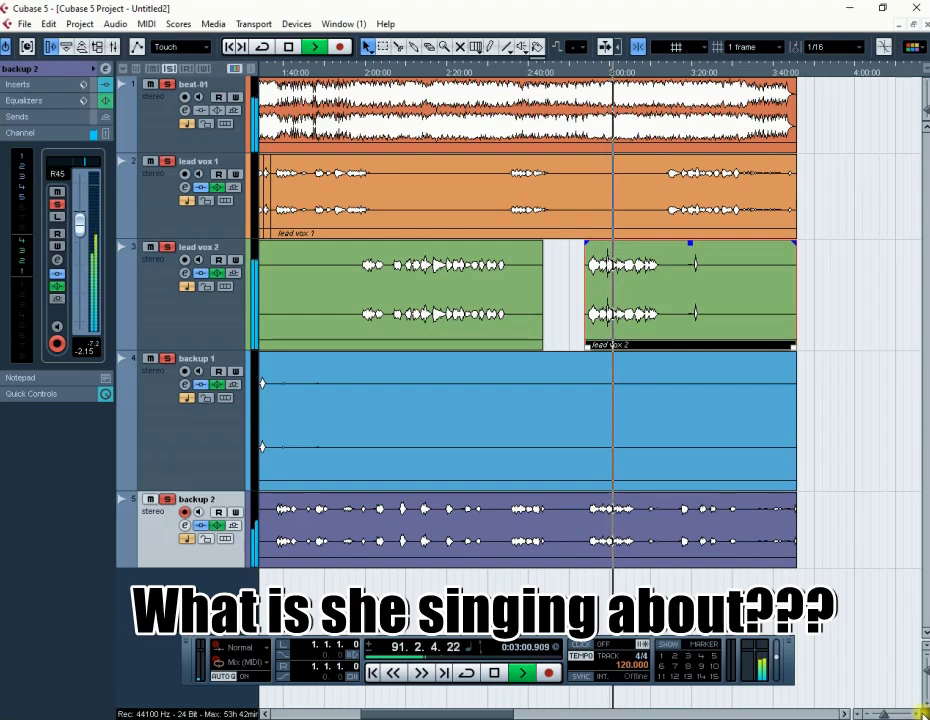
click(919, 714)
click(919, 714)
click(919, 714)
click(919, 714)
click(919, 714)
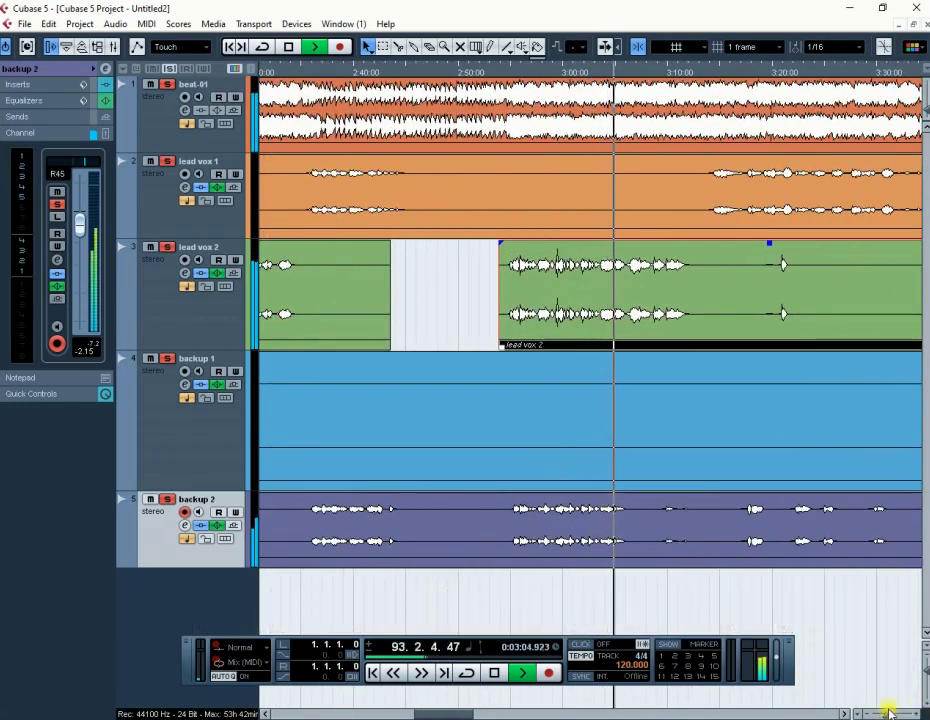
Step: Split lead vox 2 just before the stray sound near 3:20 and erase everything after the cut
click(848, 712)
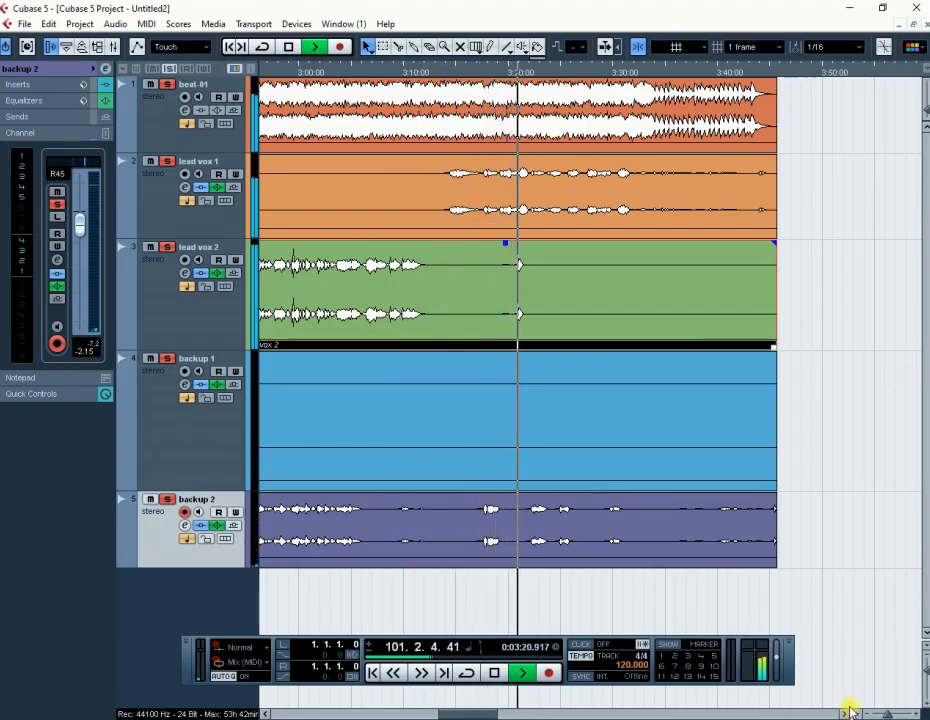
click(498, 70)
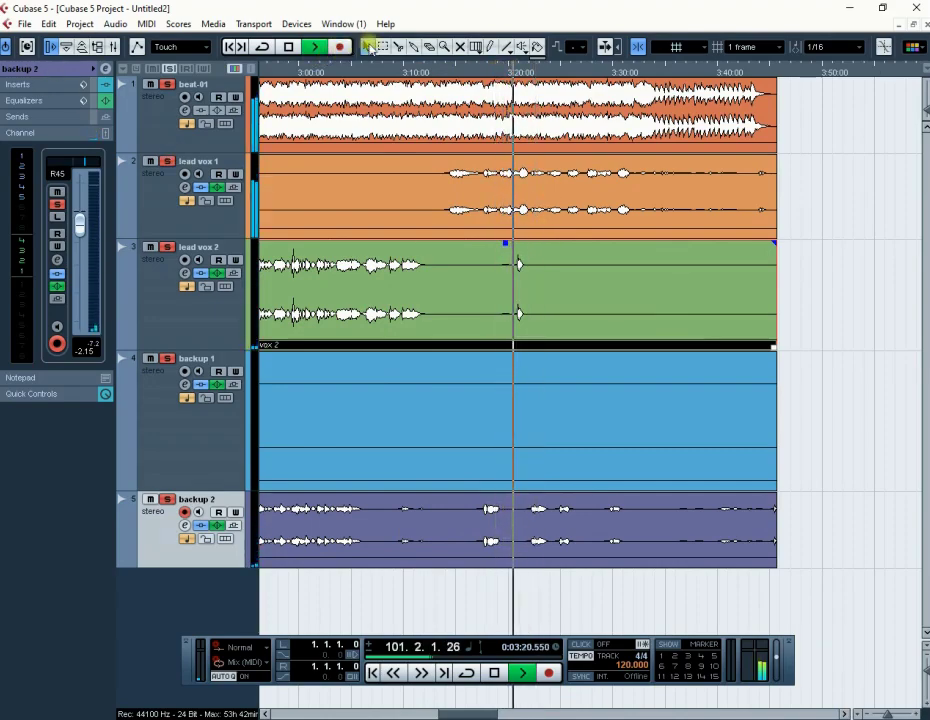
click(398, 46)
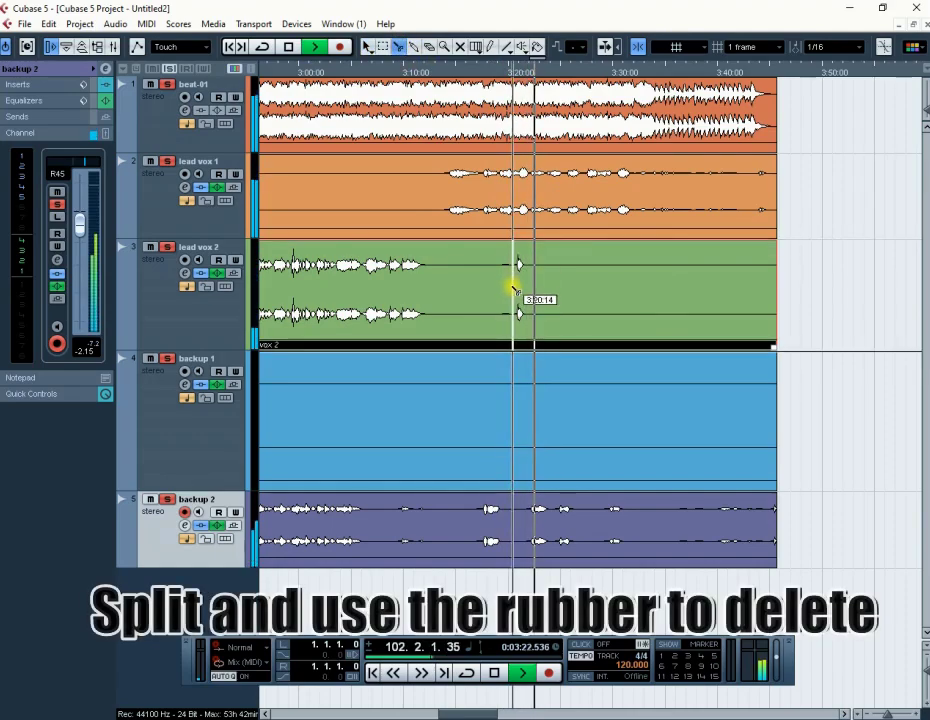
click(492, 286)
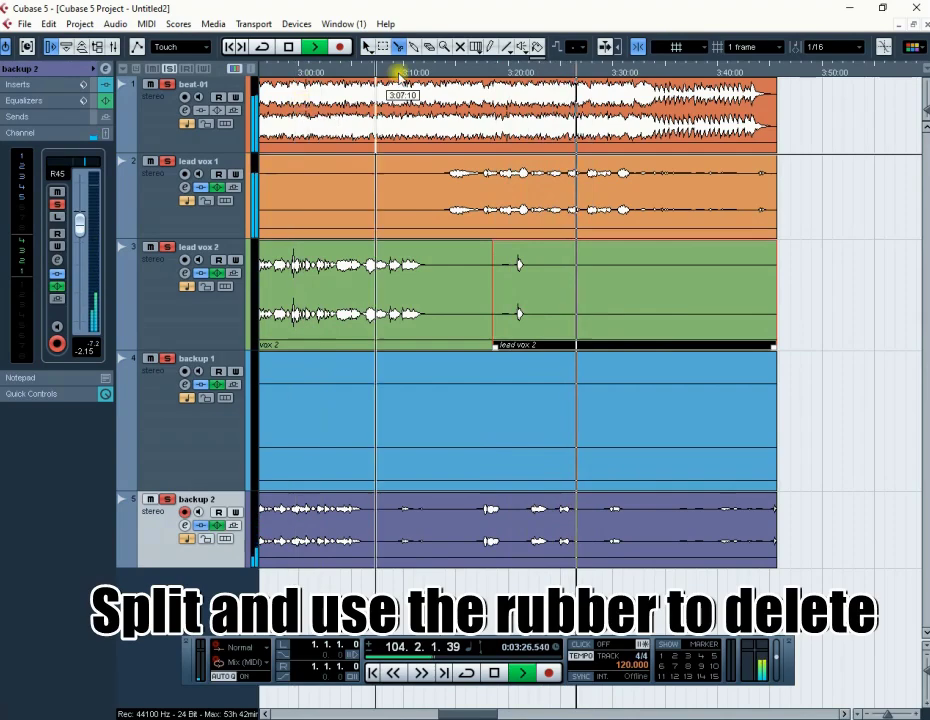
click(430, 46)
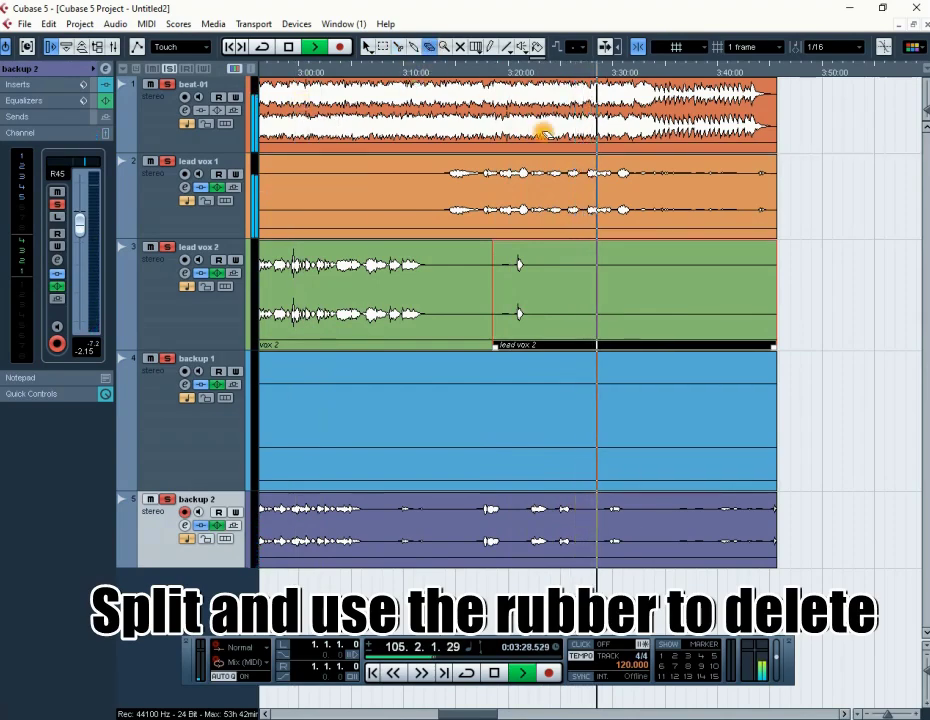
click(581, 289)
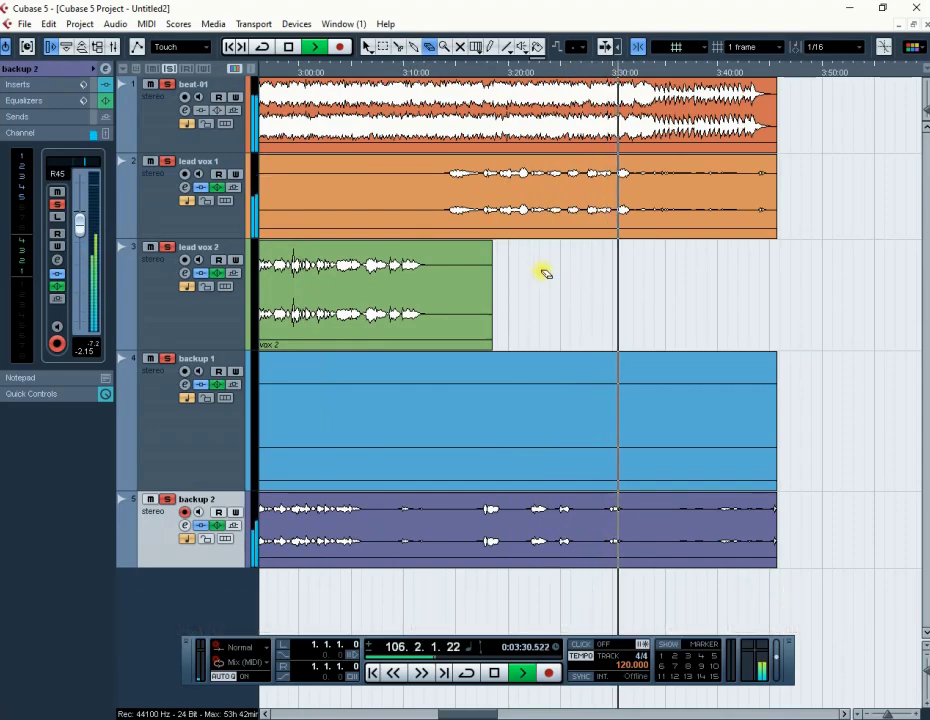
click(369, 47)
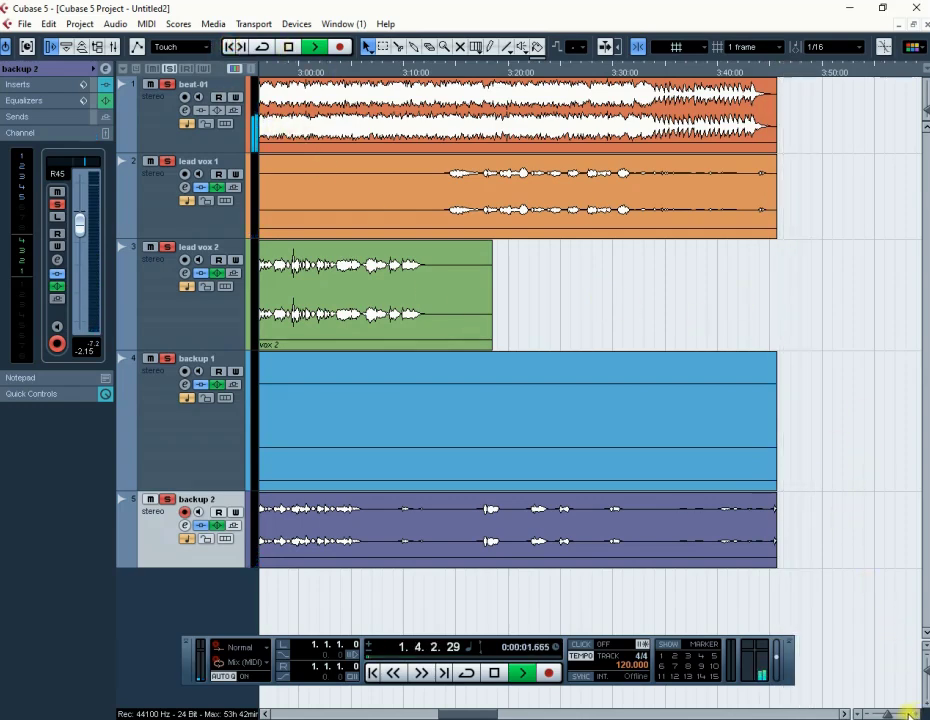
Step: Open the mixer to check the channel levels during playback, replay from about 0:18, and close the mixer
drag(887, 714, 876, 714)
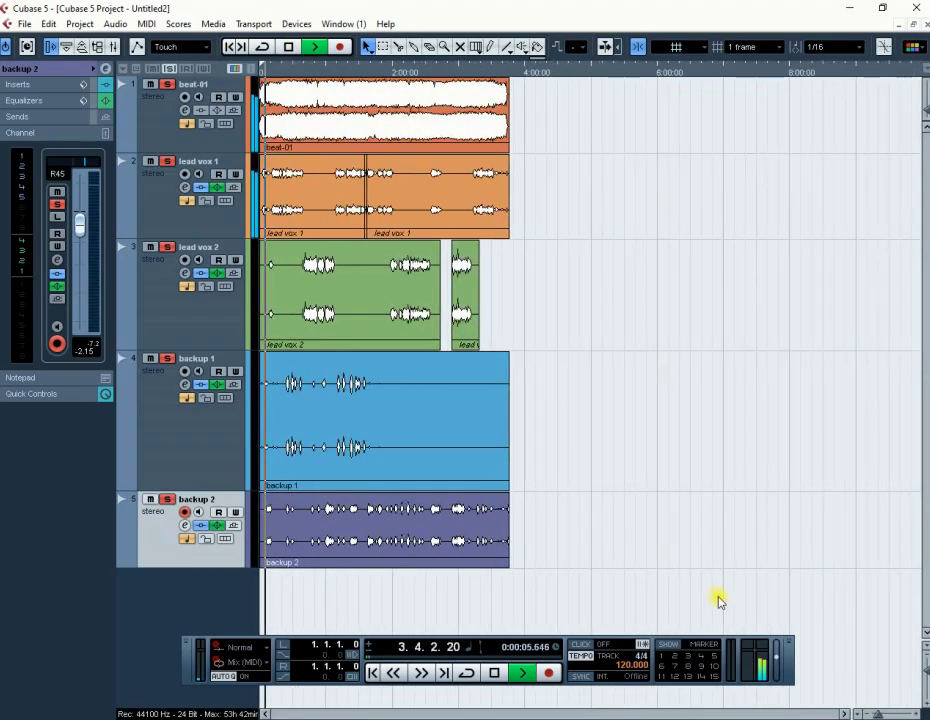
click(297, 26)
click(336, 102)
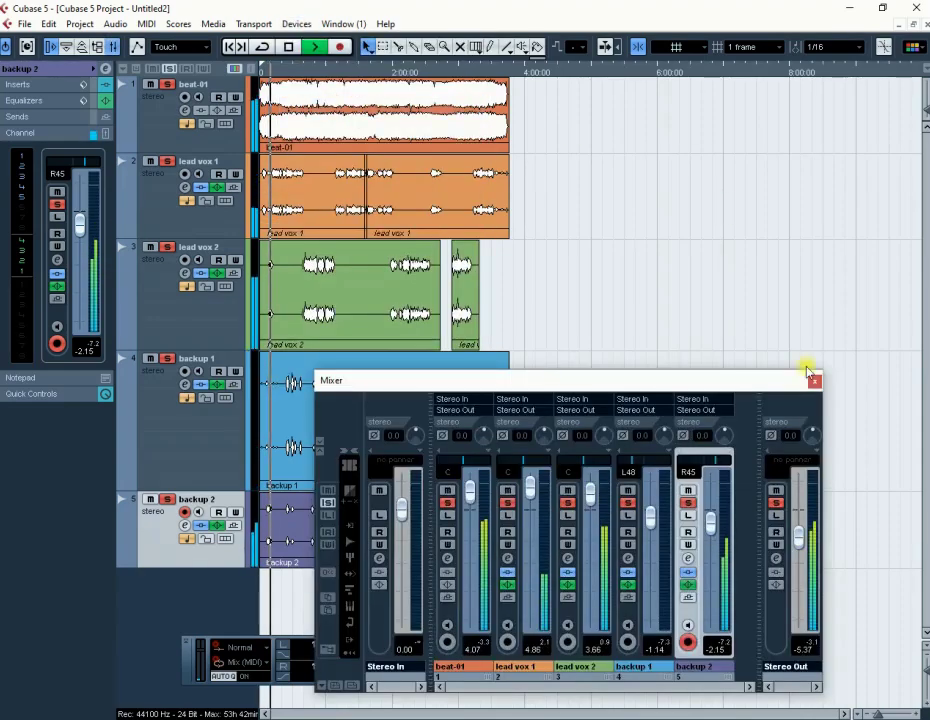
drag(697, 380, 712, 241)
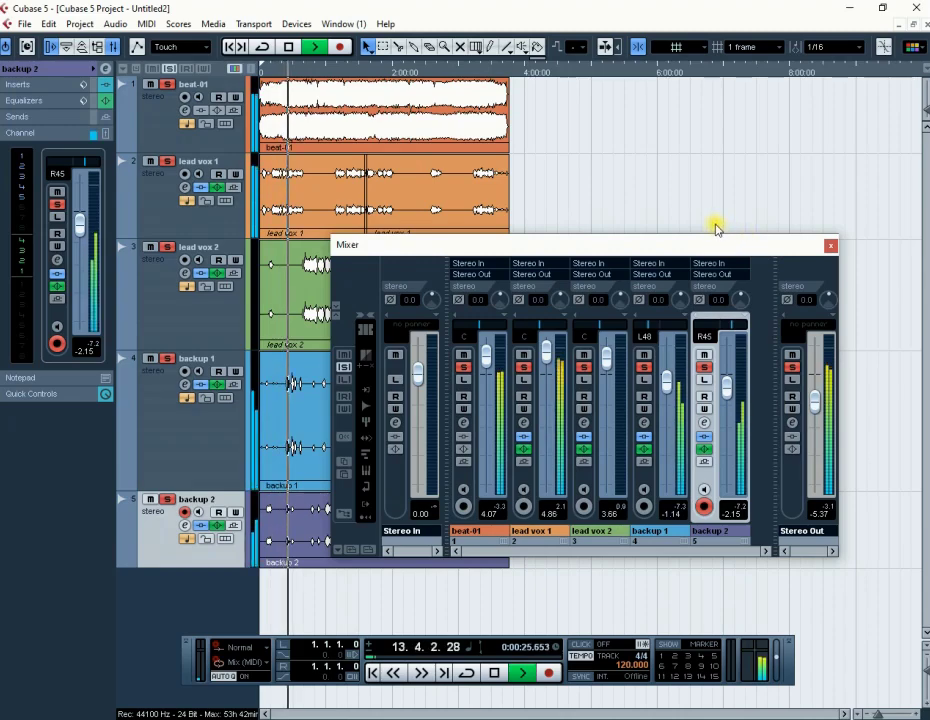
click(278, 70)
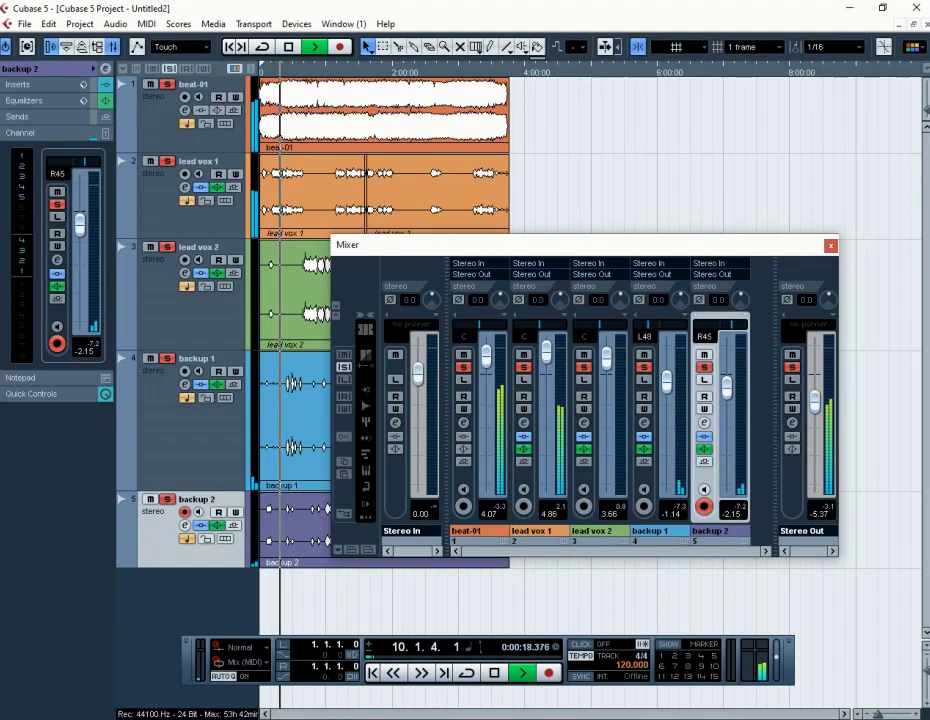
click(915, 714)
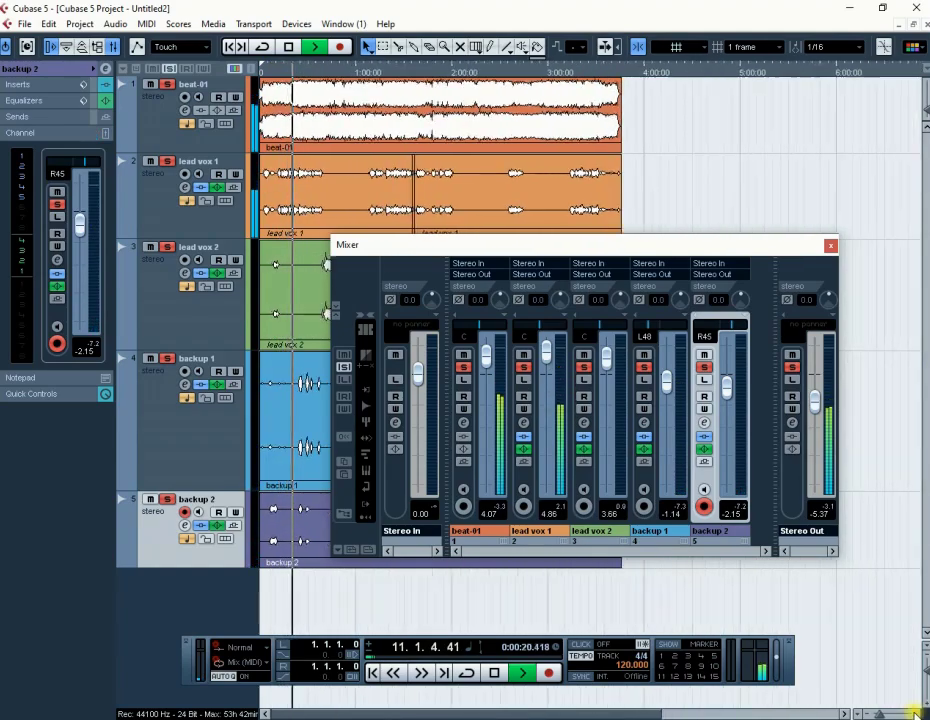
click(828, 246)
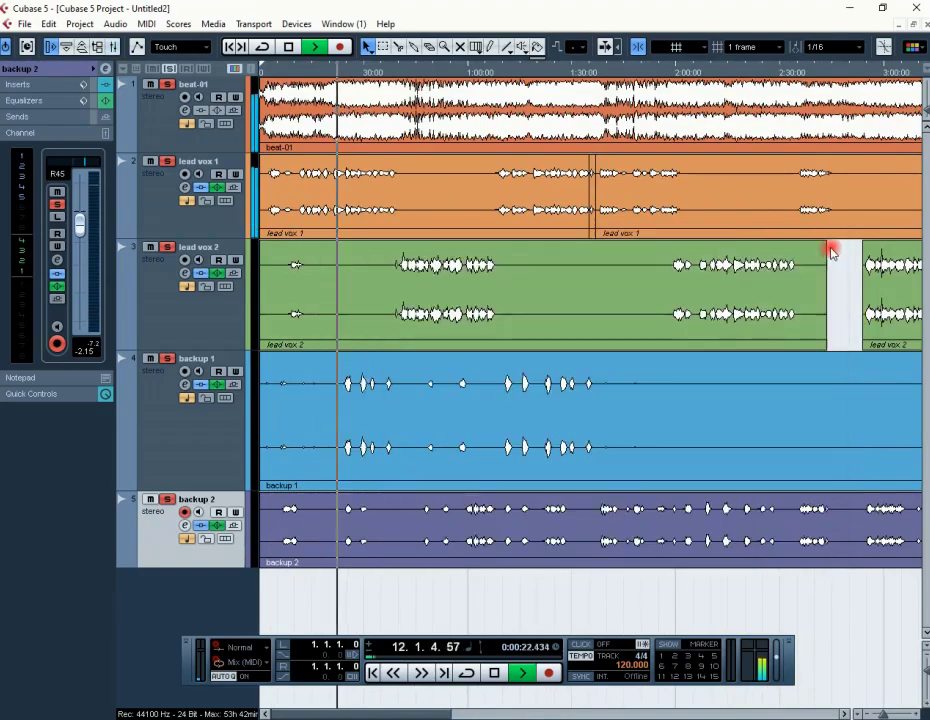
Step: Clear the solos on the other tracks, solo only backup 2, and replay its phrase around 0:24
click(916, 714)
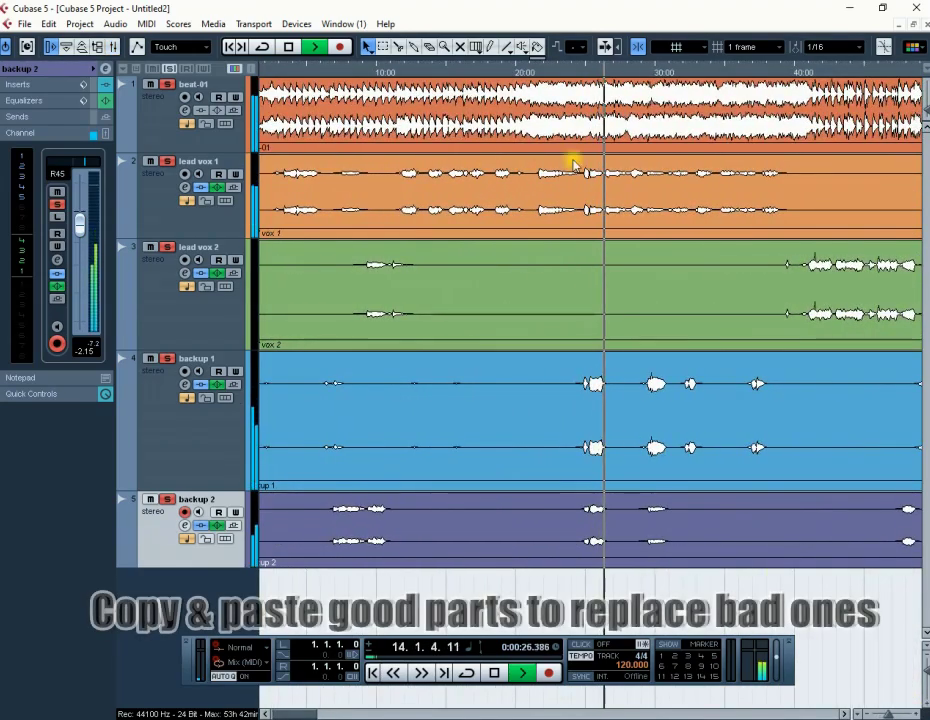
click(571, 73)
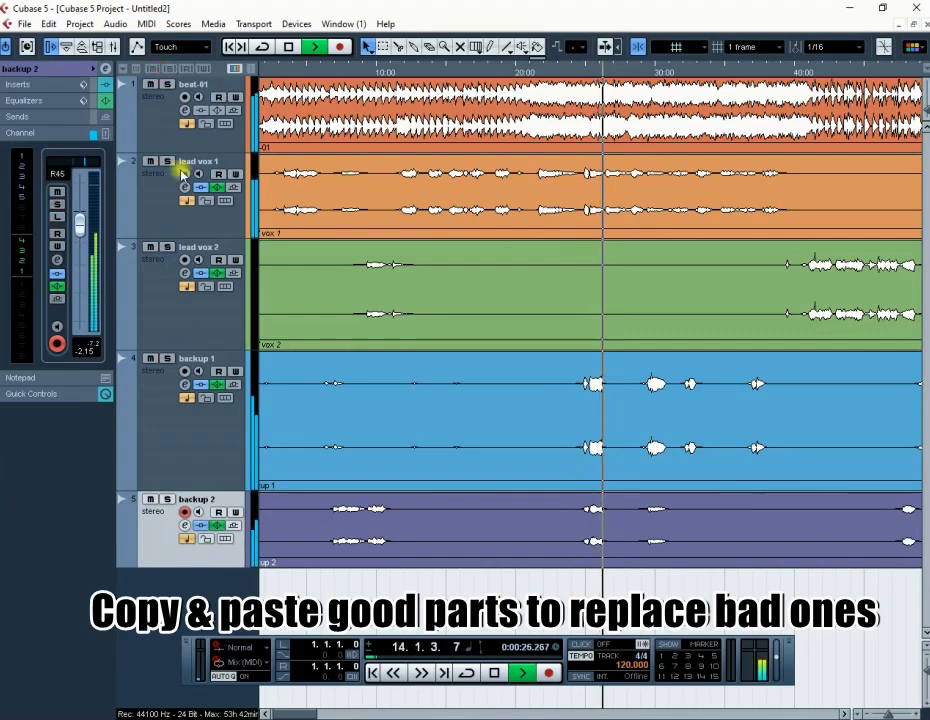
click(167, 499)
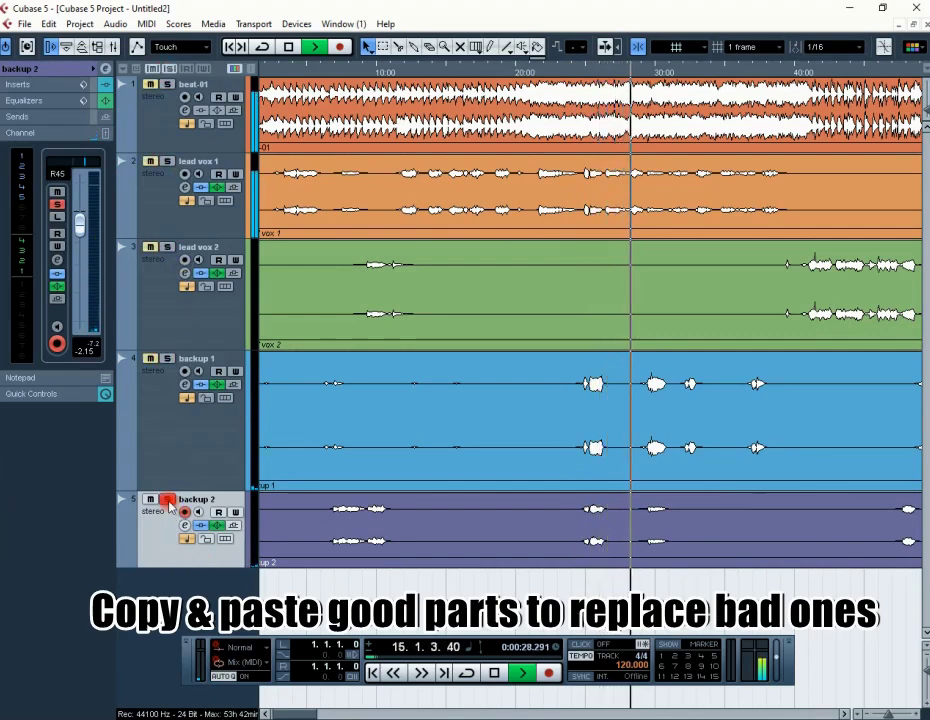
click(548, 73)
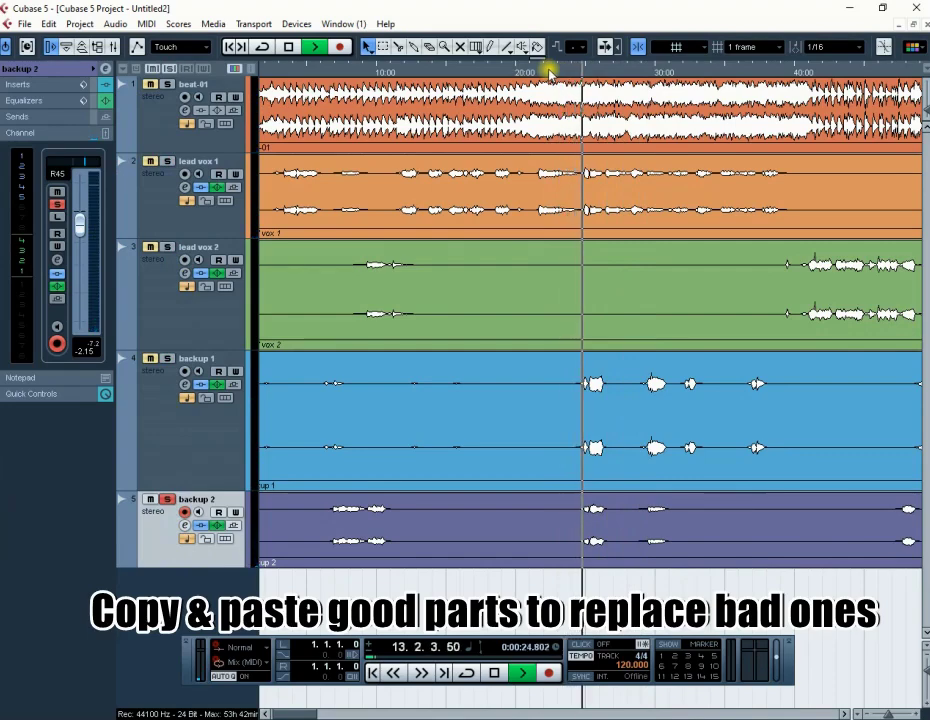
click(549, 73)
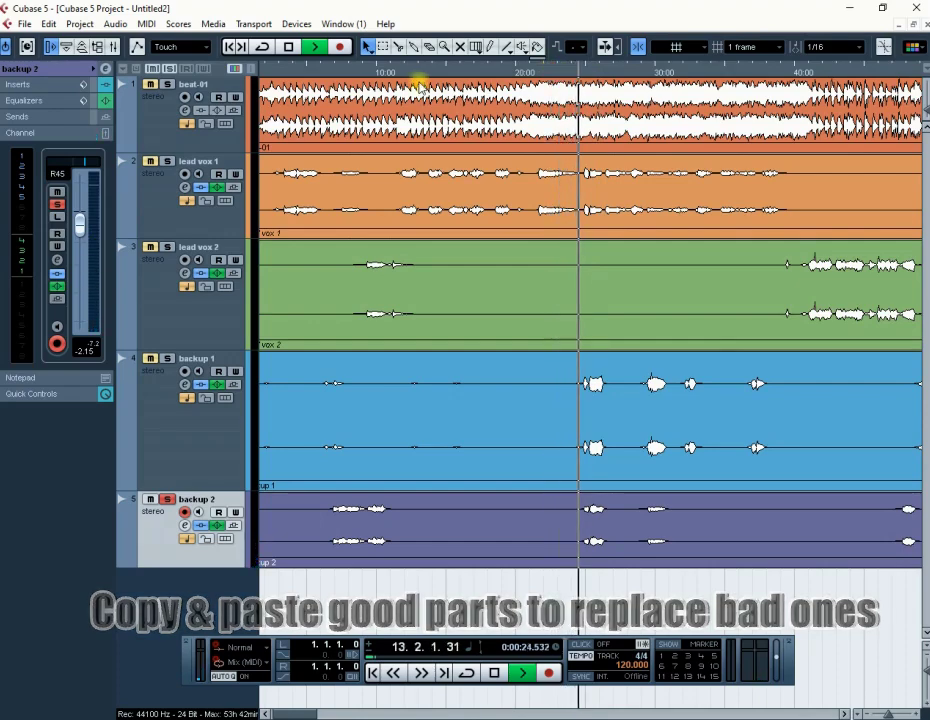
Step: Audition the soloed backup 2 at about 0:29, 0:48, 1:07 and 1:21 to compare its phrases
click(645, 73)
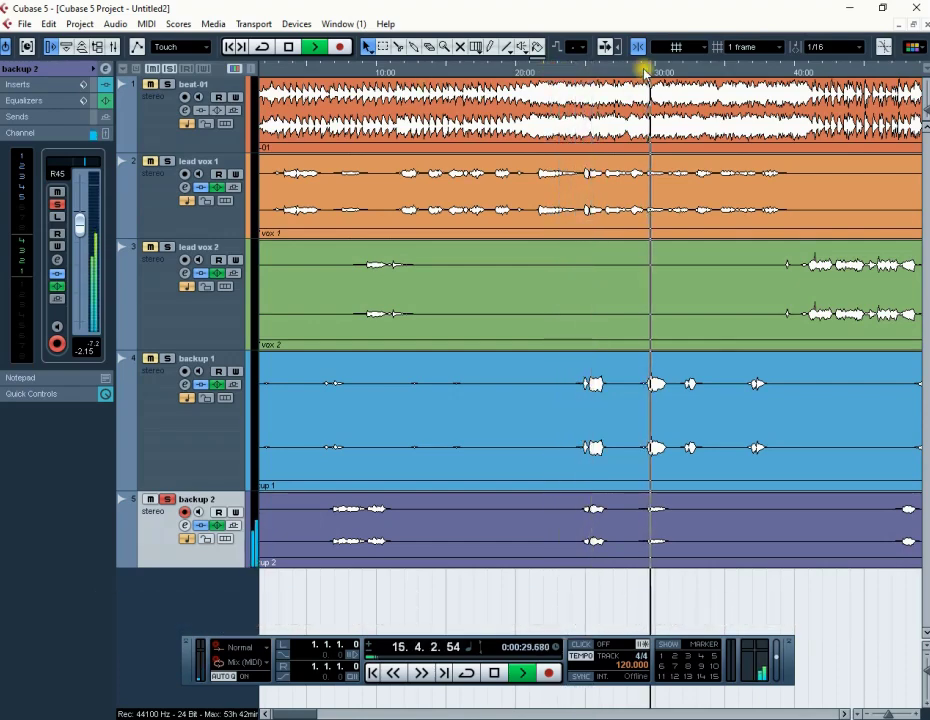
click(907, 73)
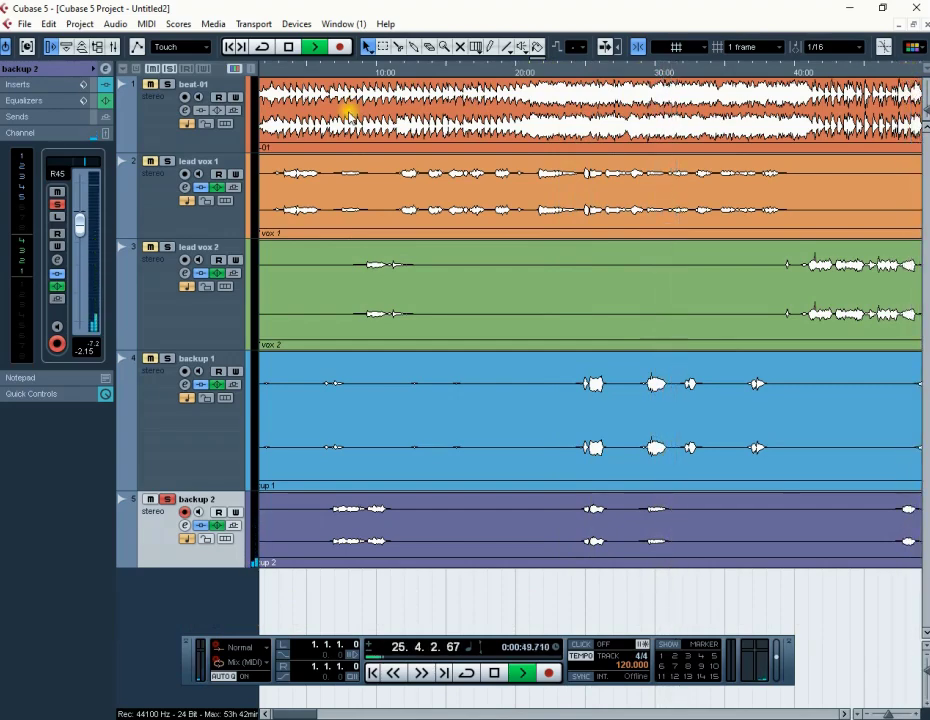
drag(888, 713, 884, 712)
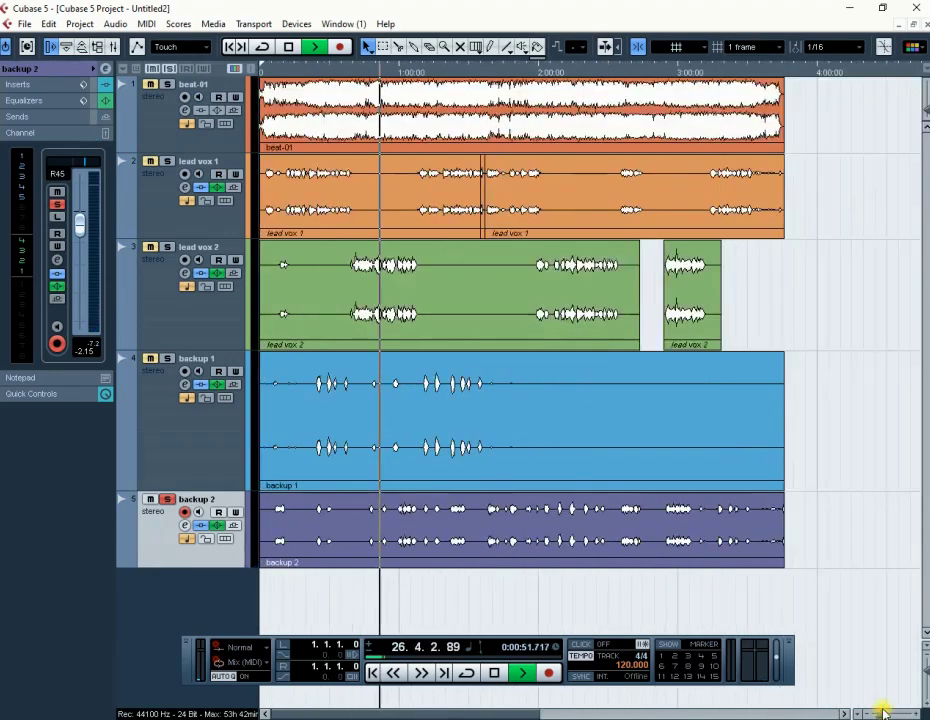
click(416, 73)
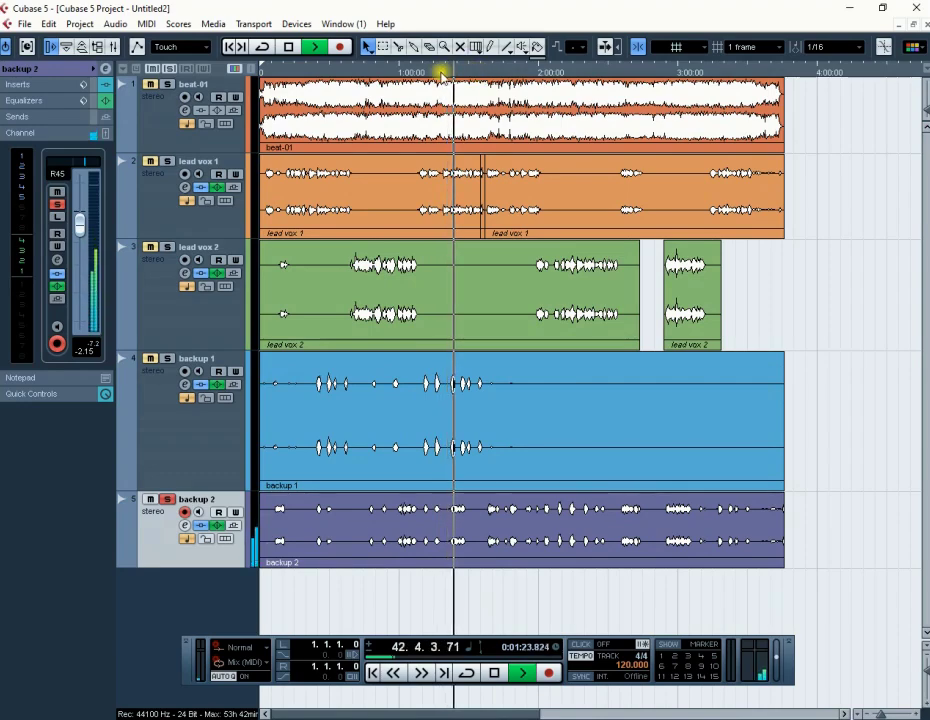
click(447, 73)
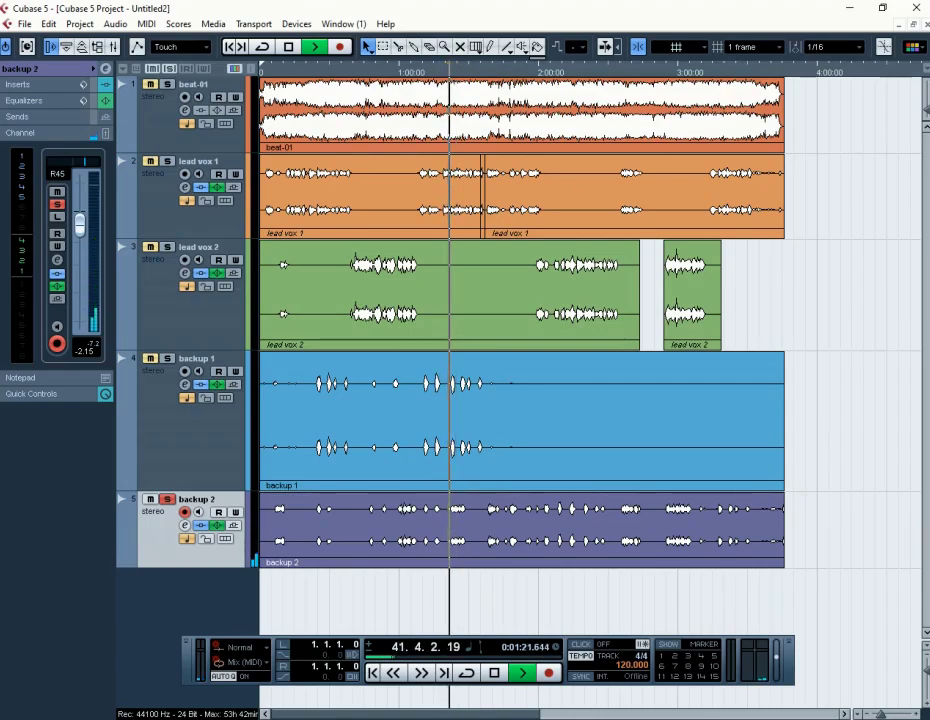
Step: Replay the soloed backup 2 from about 1:18 to locate its good phrase near 1:22, and stop playback
click(919, 713)
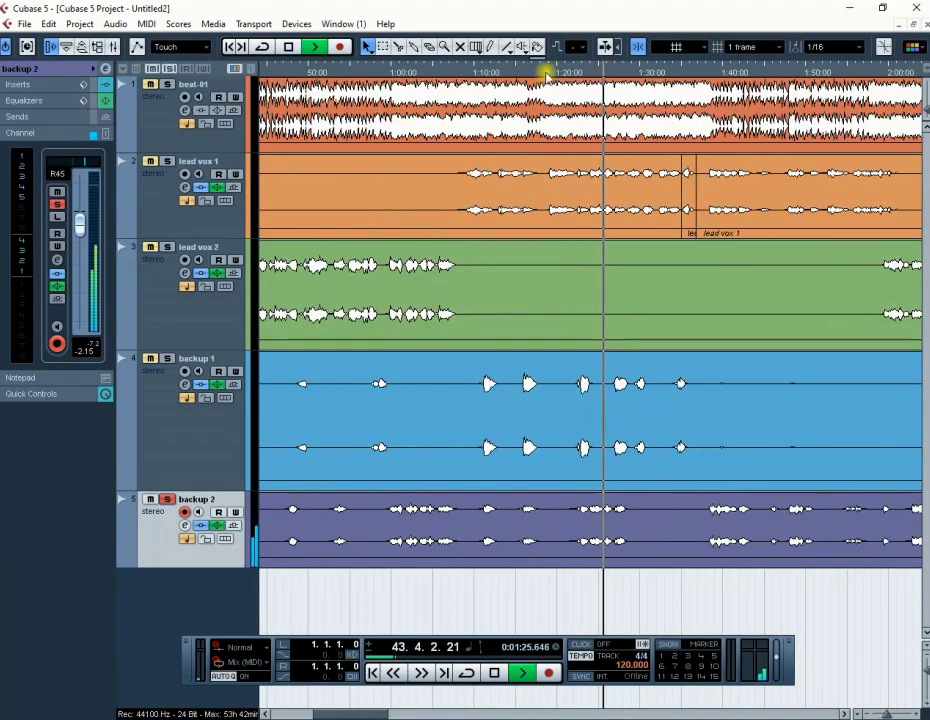
click(545, 73)
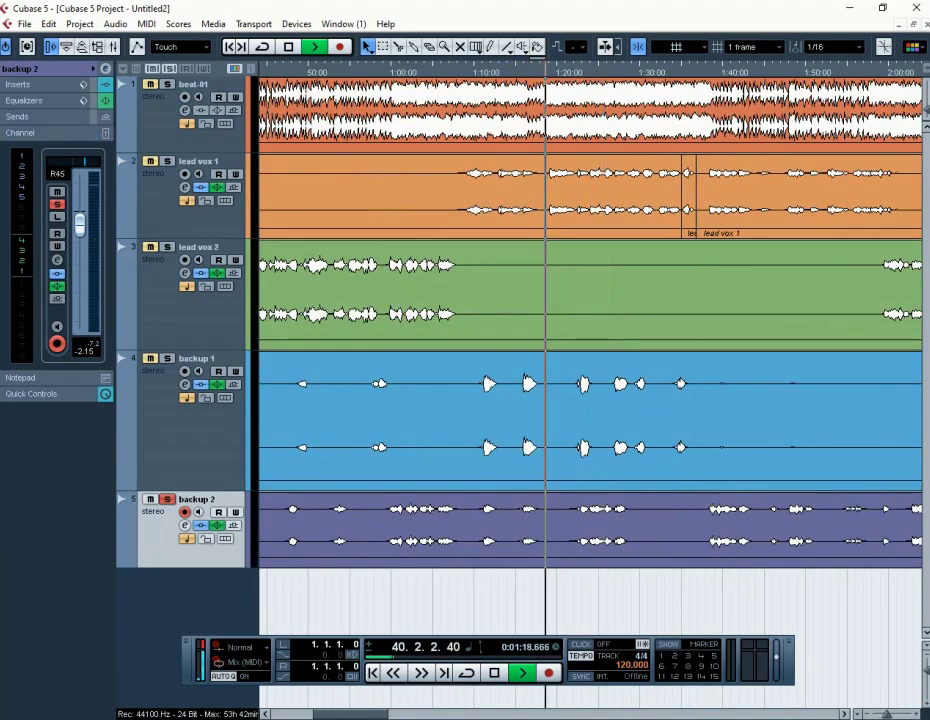
click(914, 713)
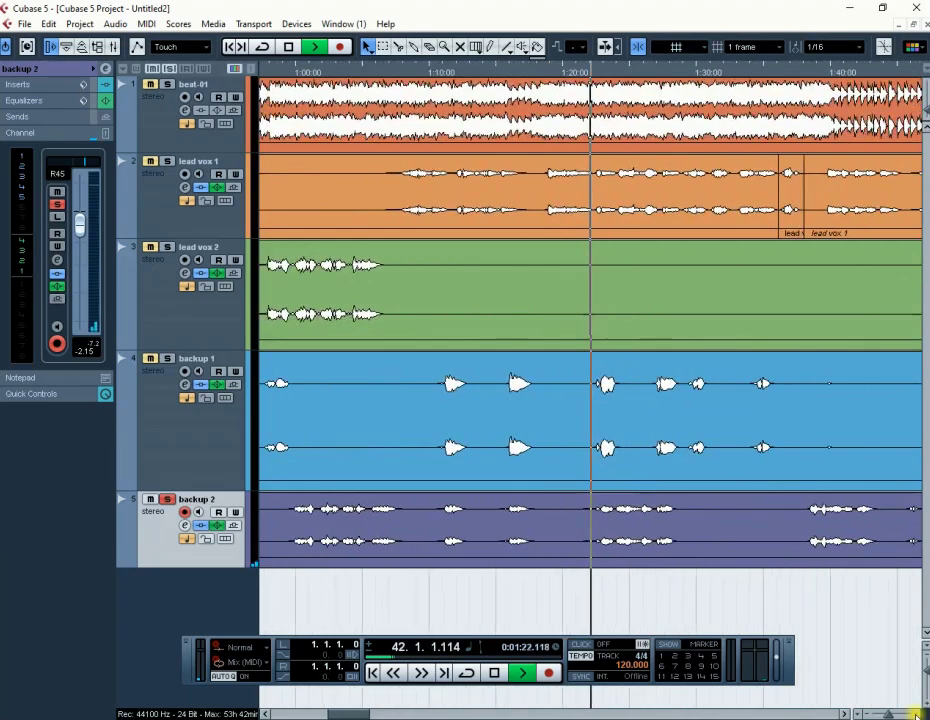
key(space)
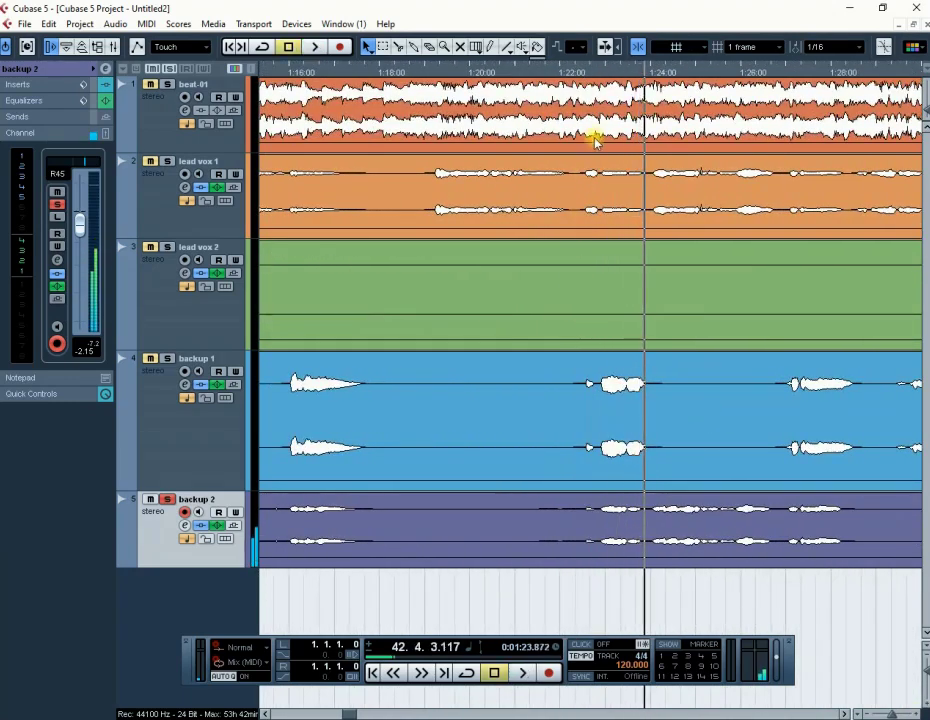
Step: Split backup 2 at about 1:22 and 1:24 around the good phrase and copy the cut-out piece
click(582, 73)
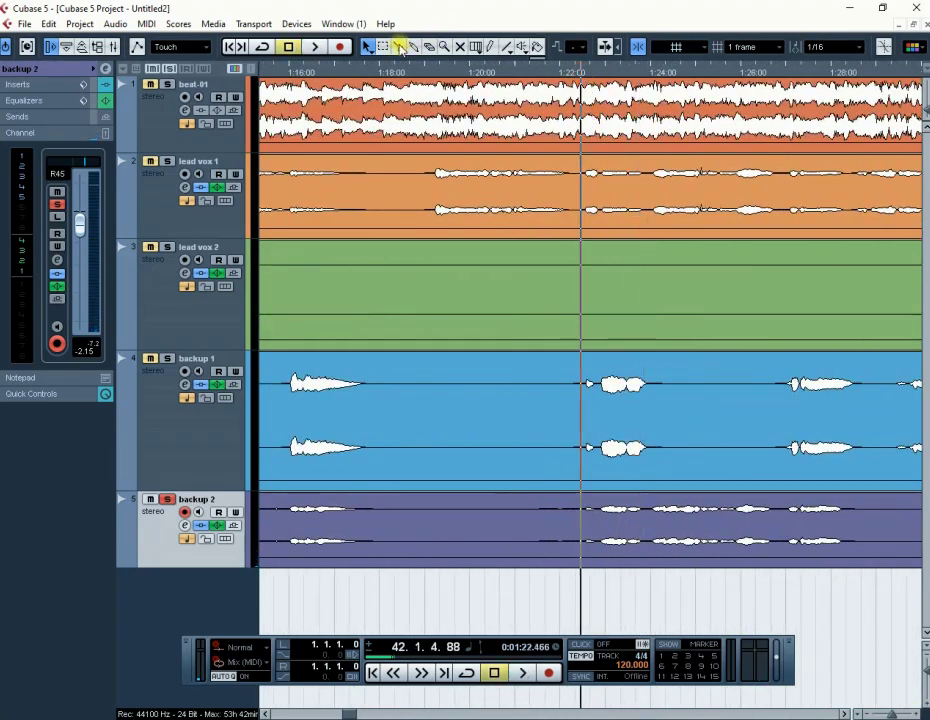
click(398, 47)
click(577, 511)
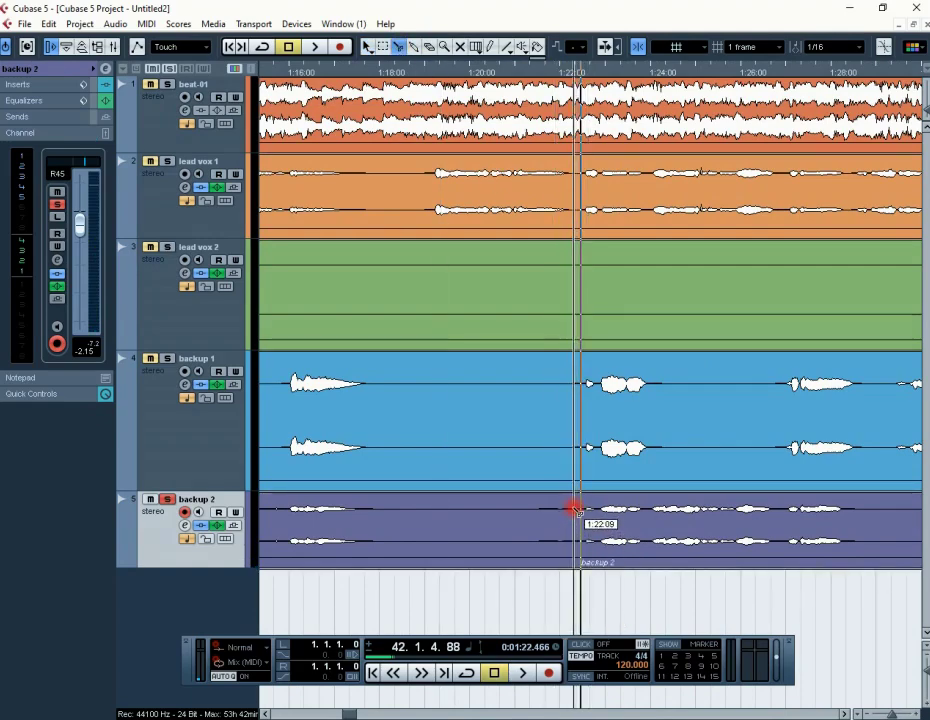
click(650, 518)
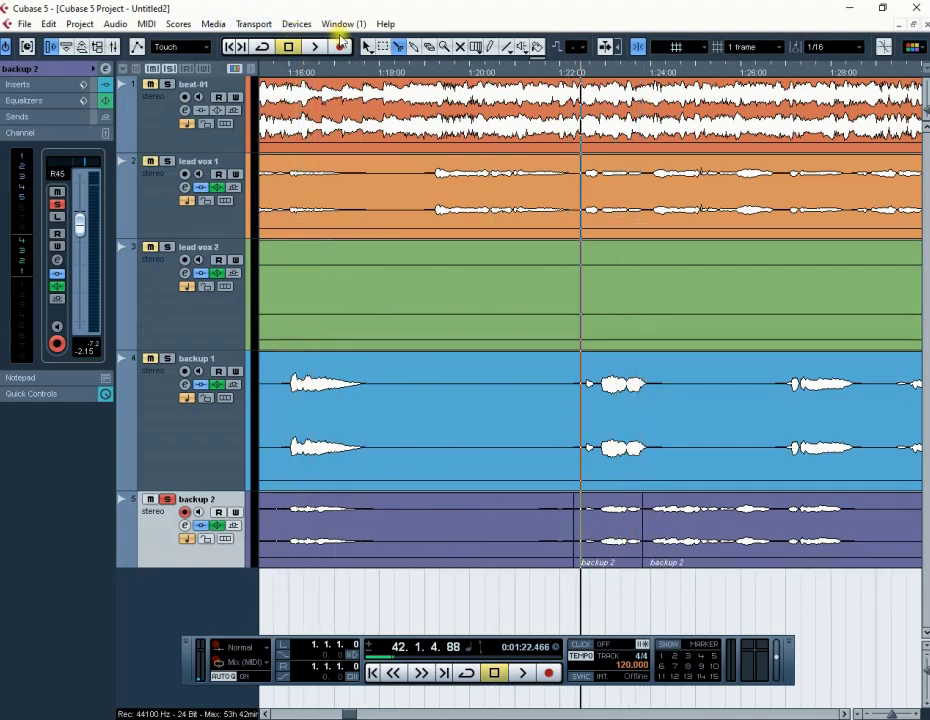
right_click(624, 515)
click(627, 513)
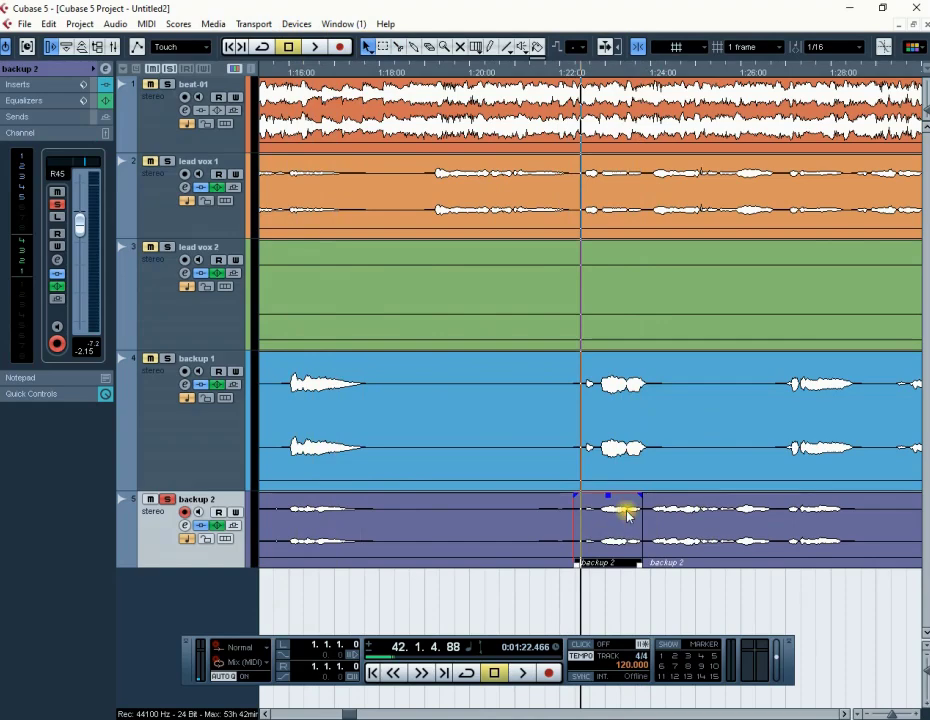
click(48, 24)
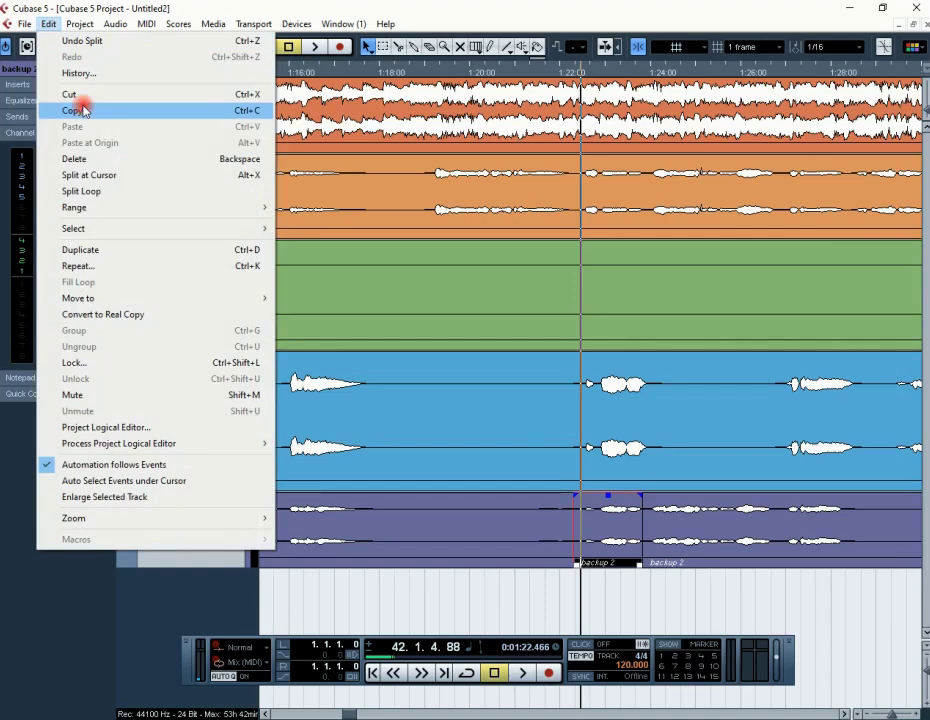
click(83, 102)
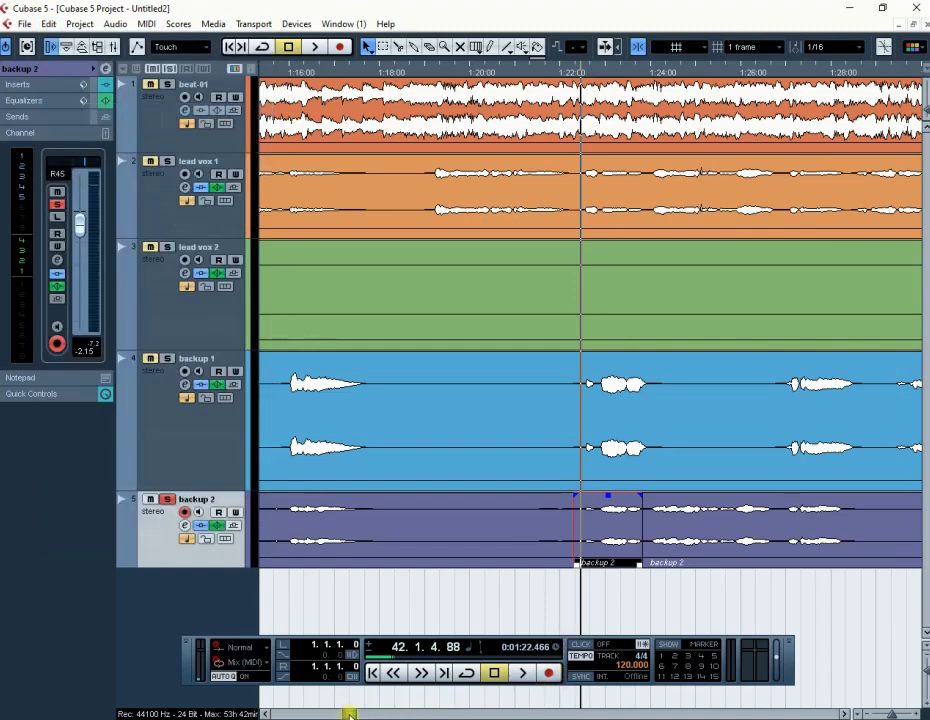
Step: Audition the soloed backup 2 from about 0:06 and around 0:24 to locate the bad phrase
drag(349, 714, 250, 714)
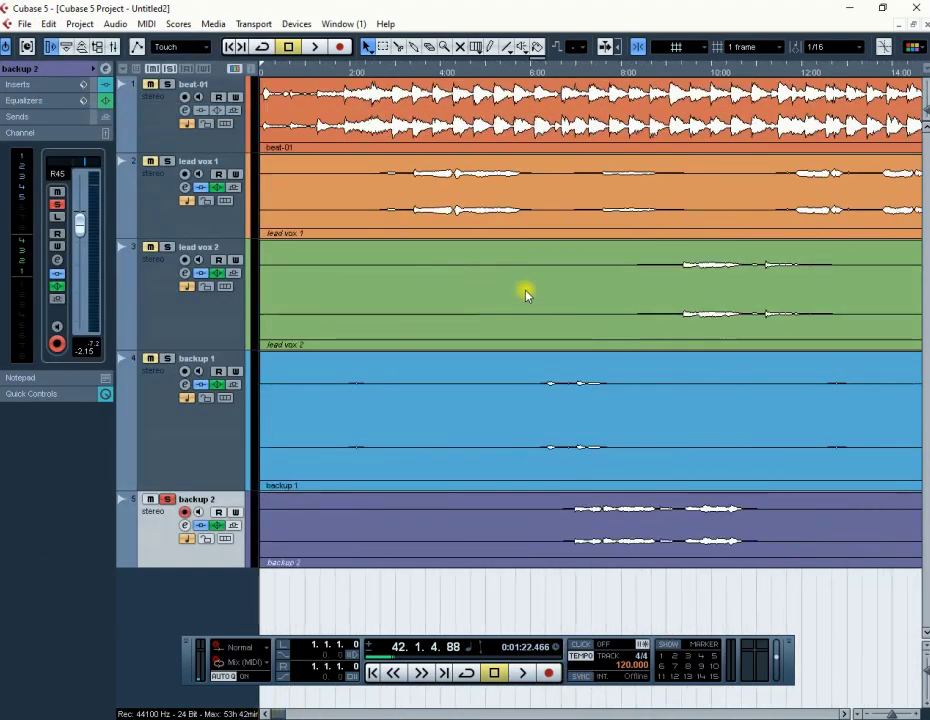
key(space)
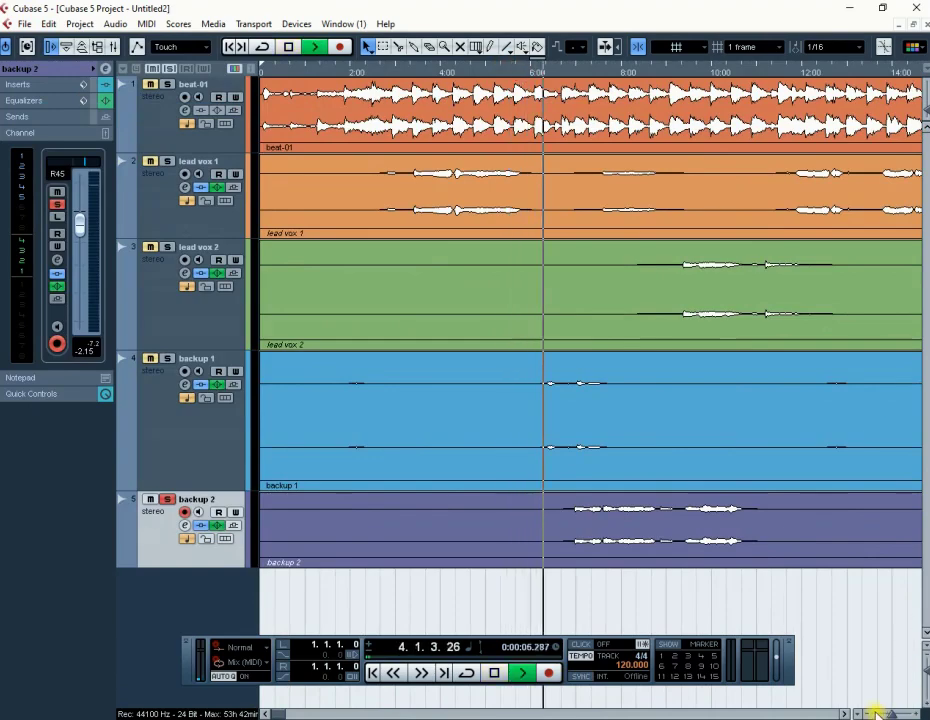
click(870, 714)
click(869, 714)
click(869, 714)
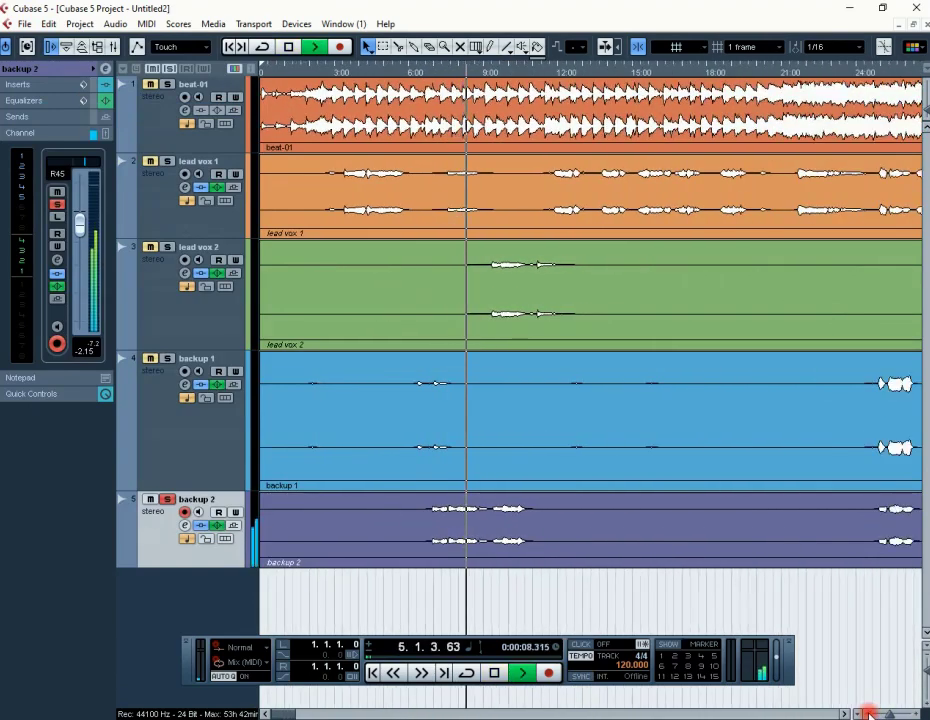
click(869, 714)
click(869, 714)
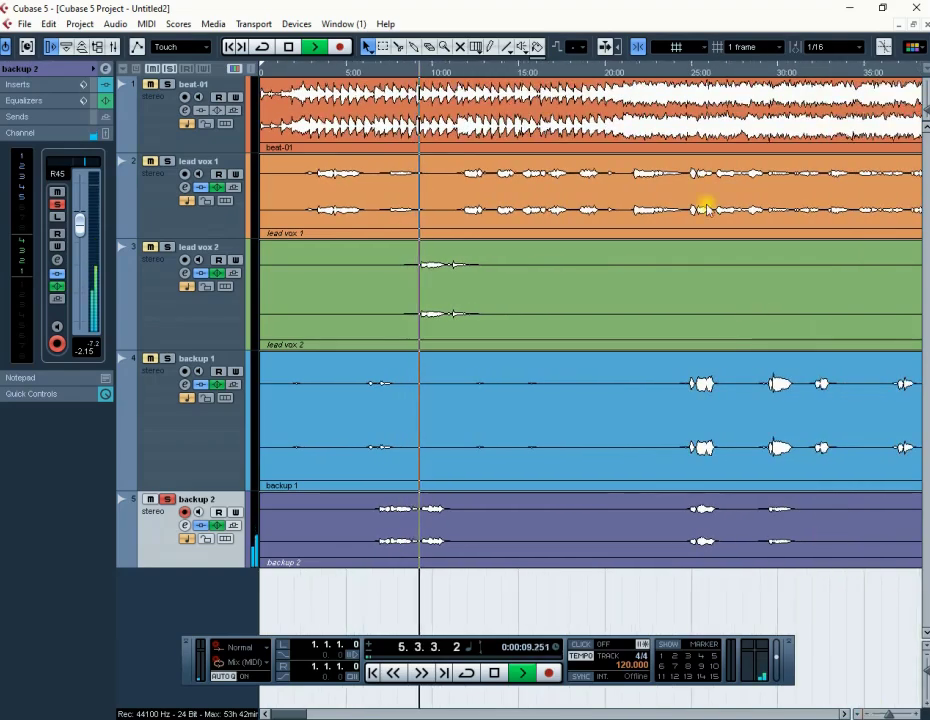
click(688, 68)
click(688, 67)
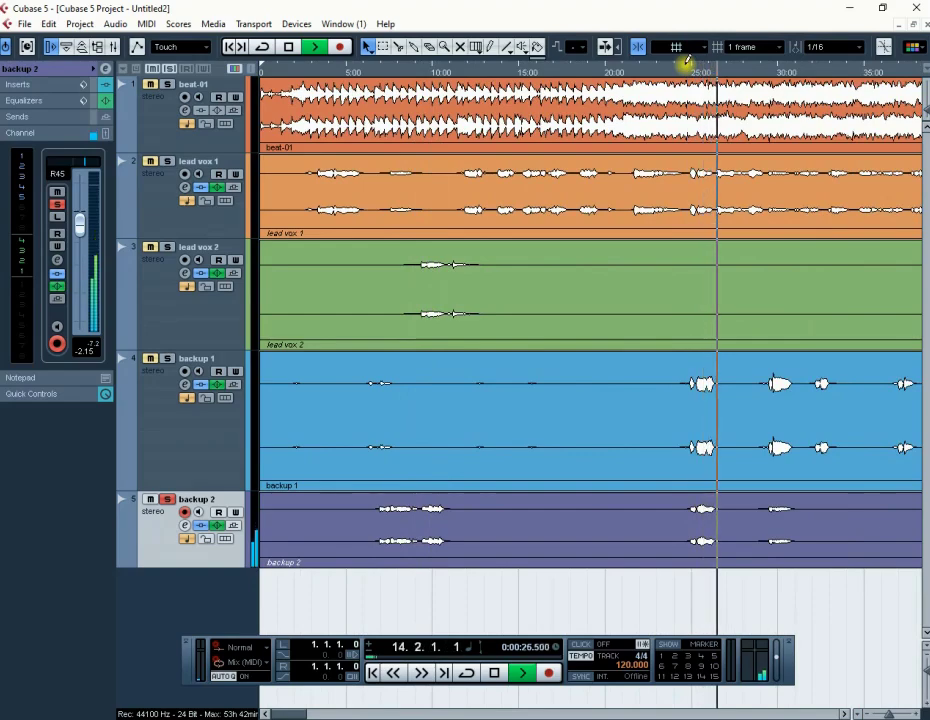
Step: Solo backup 1 instead of backup 2 and play its phrase from about 0:24
key(space)
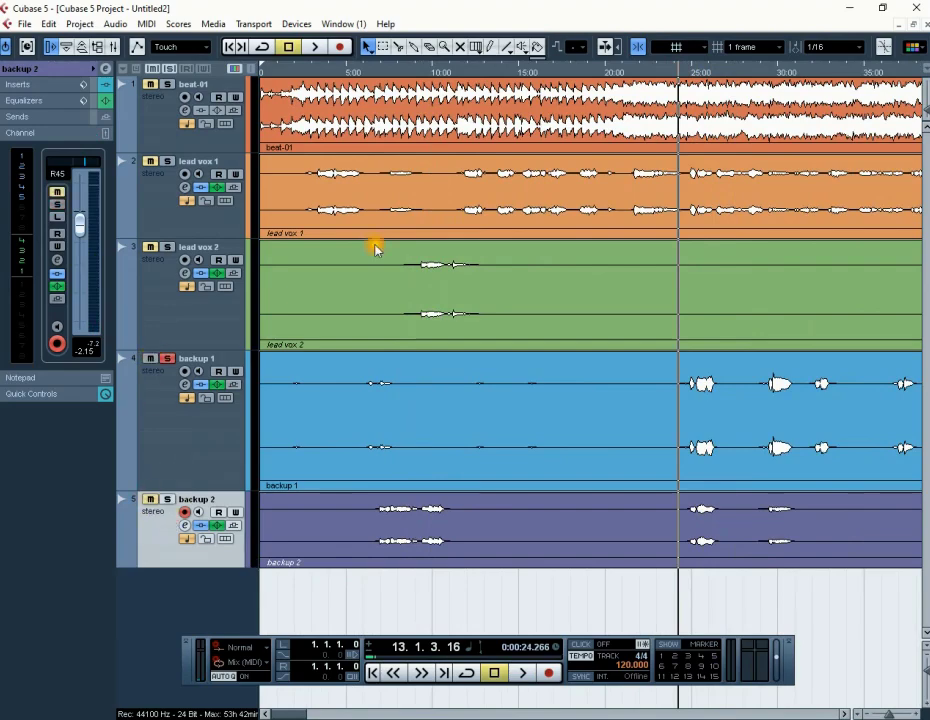
key(space)
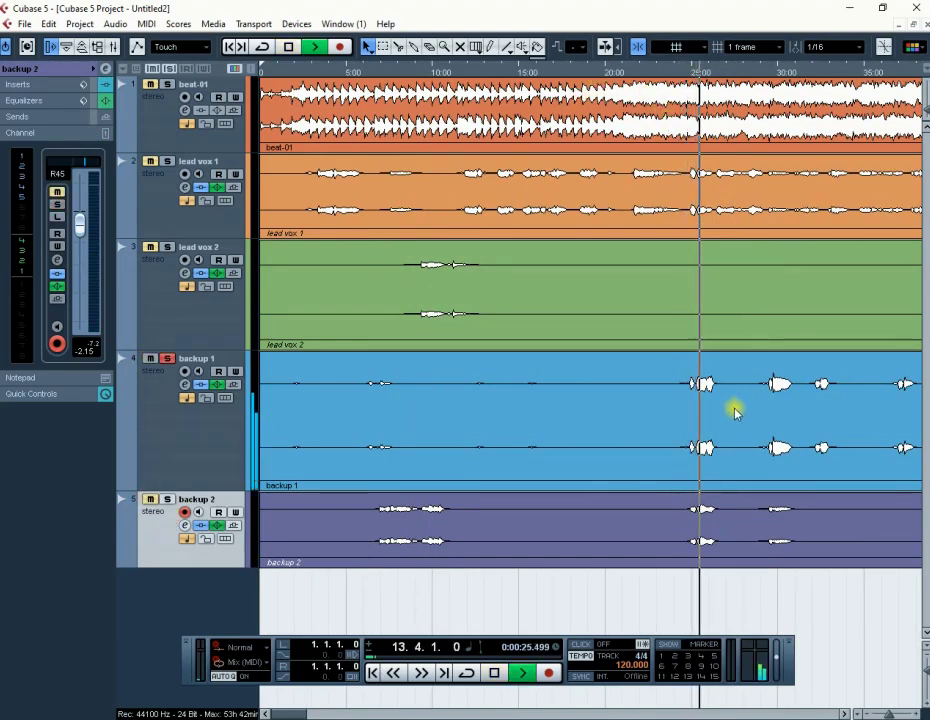
key(space)
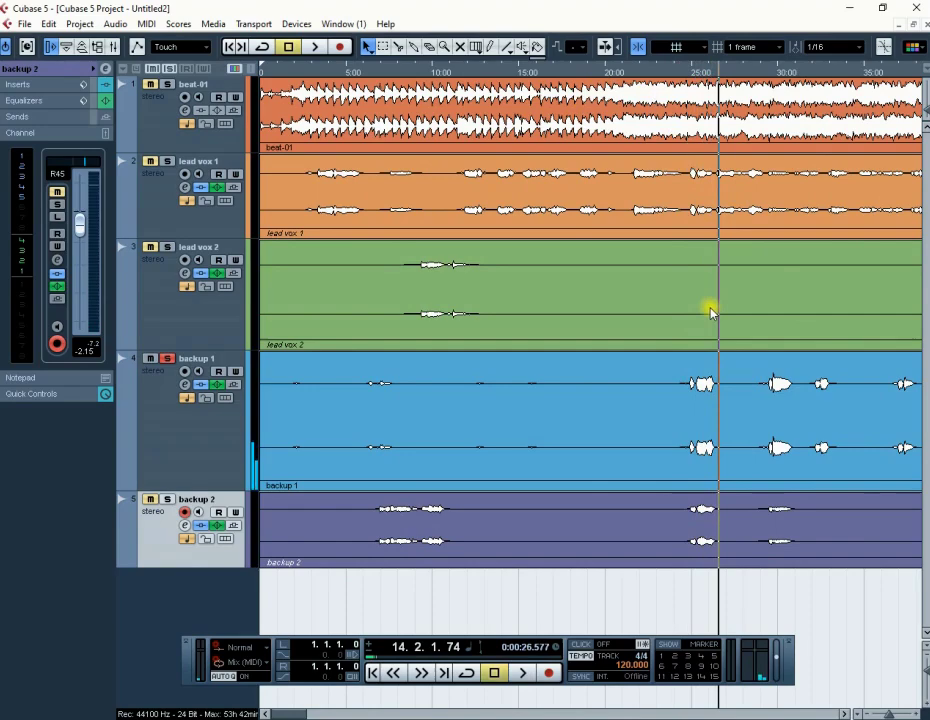
Step: Split backup 1 at about 0:24 and 0:27 around the bad phrase and delete the piece between the cuts
click(659, 71)
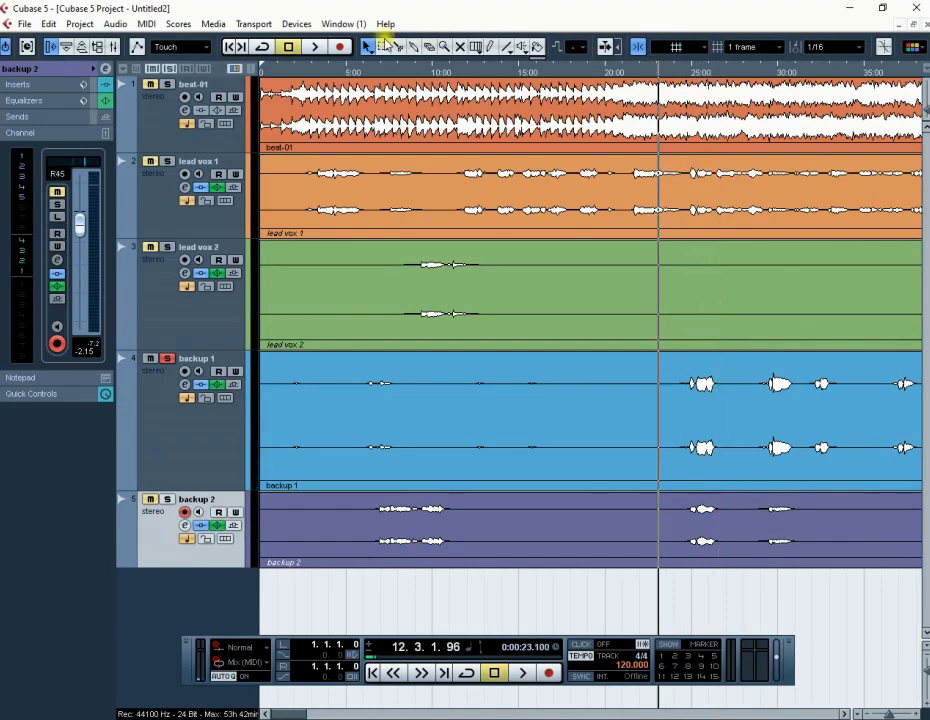
click(396, 48)
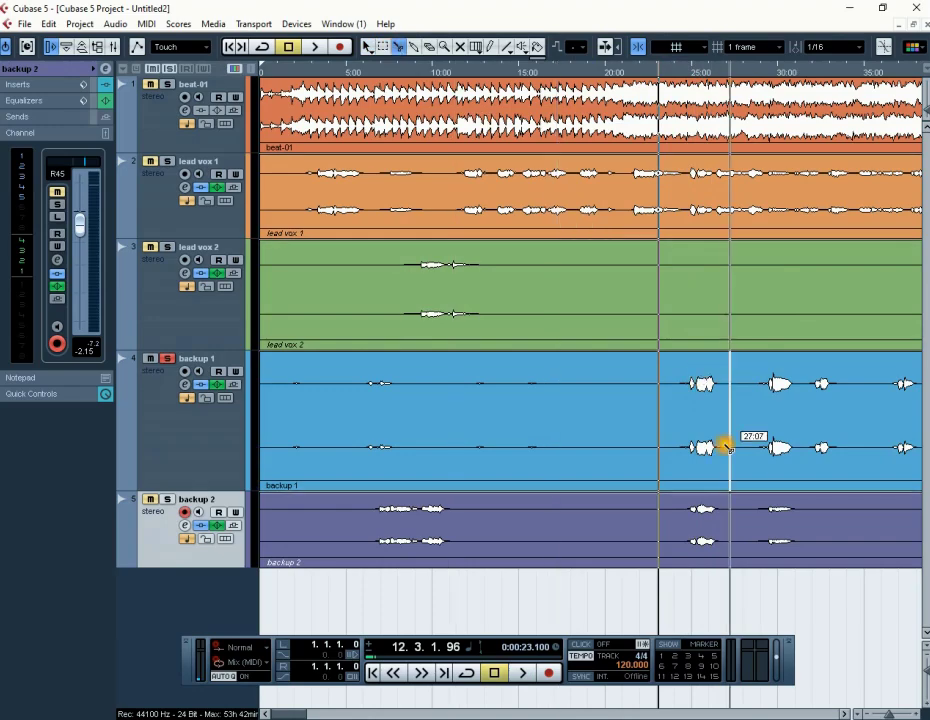
click(672, 447)
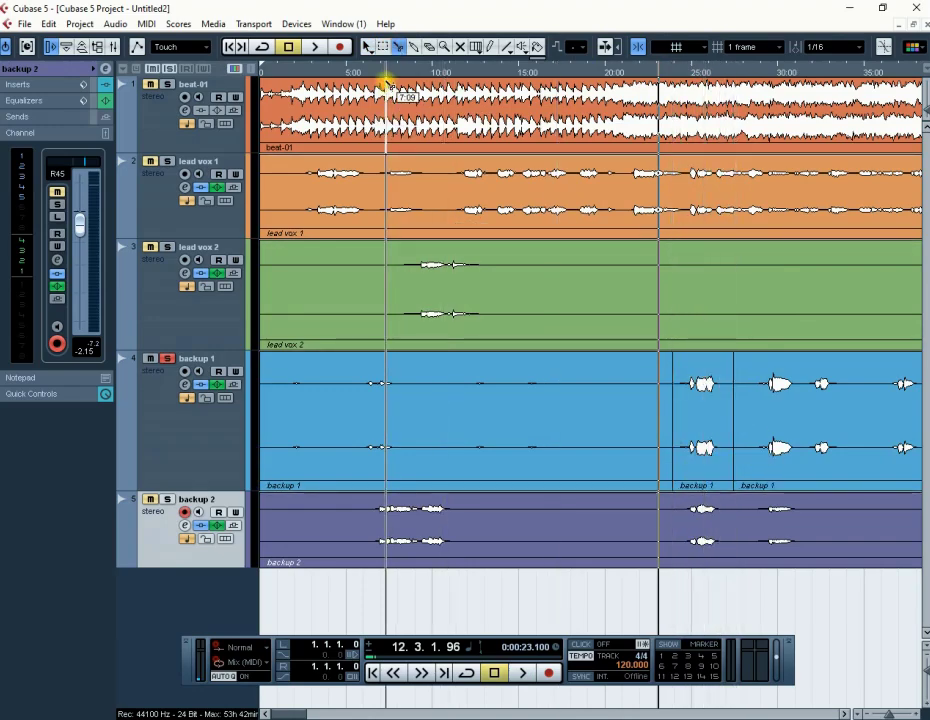
click(710, 445)
key(1)
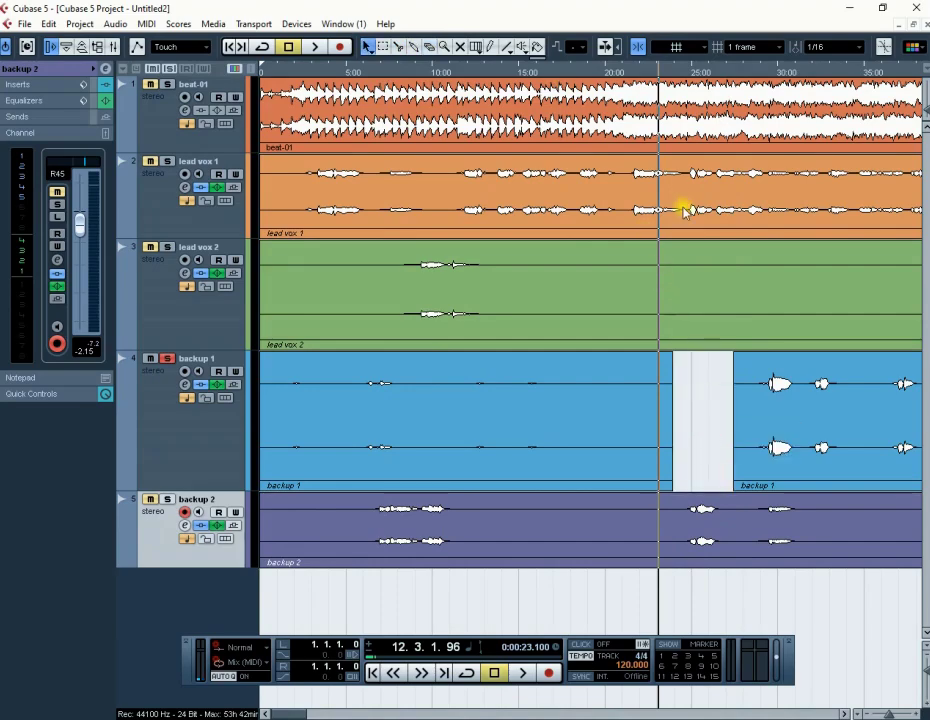
Step: Paste the copied backup 2 phrase at about 0:23 and move it onto the backup 1 track
click(45, 23)
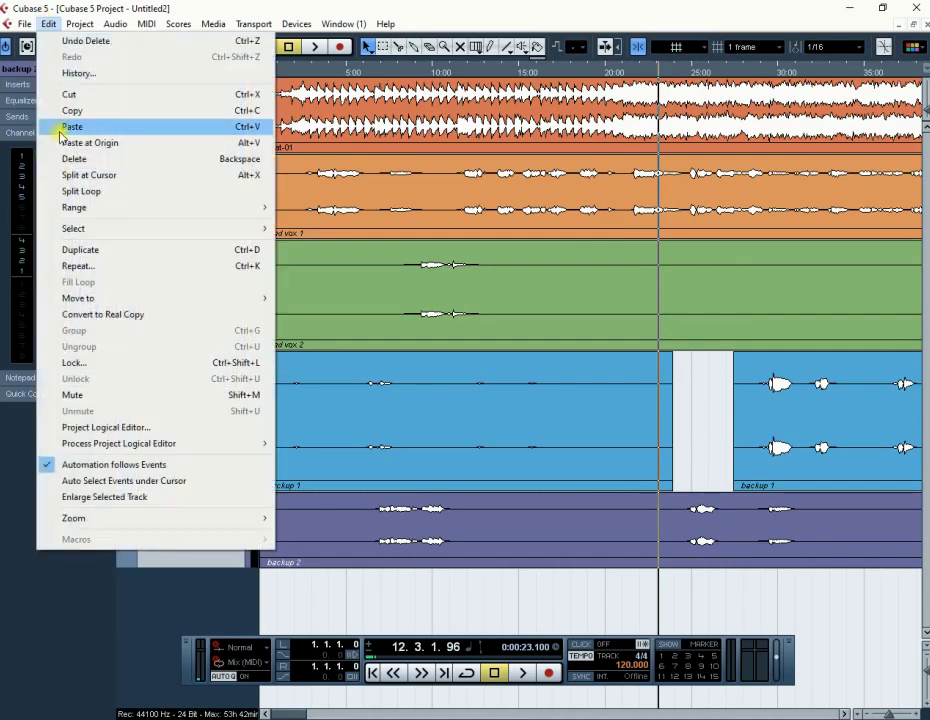
click(52, 127)
drag(675, 541, 676, 477)
Step: Play from about 0:16 with the solos cleared and slide the pasted phrase into the backup 1 gap, starting at about 0:24.5
key(space)
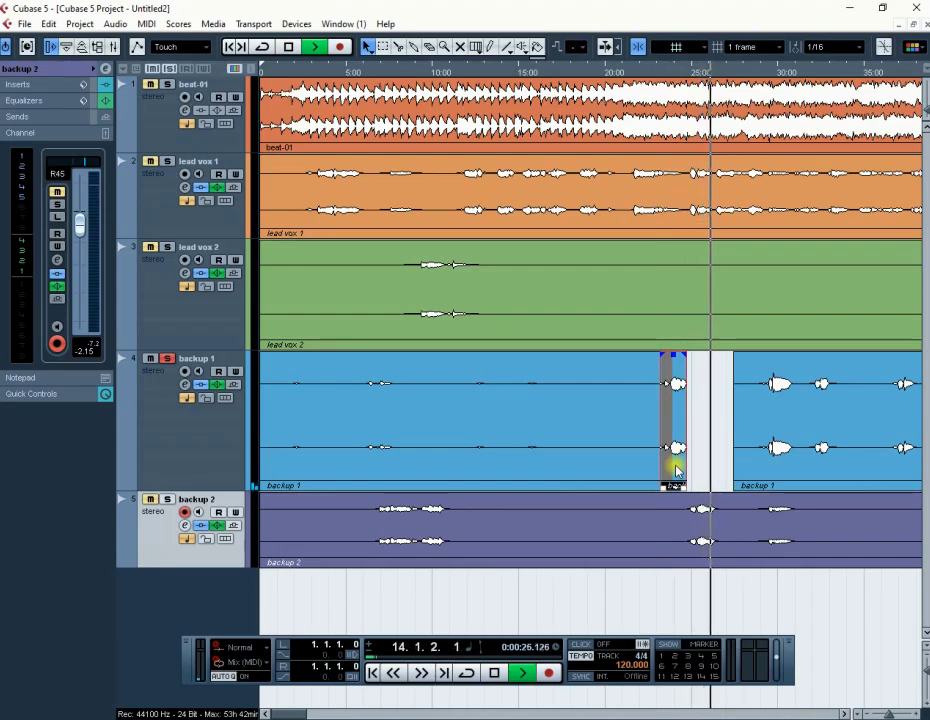
click(536, 72)
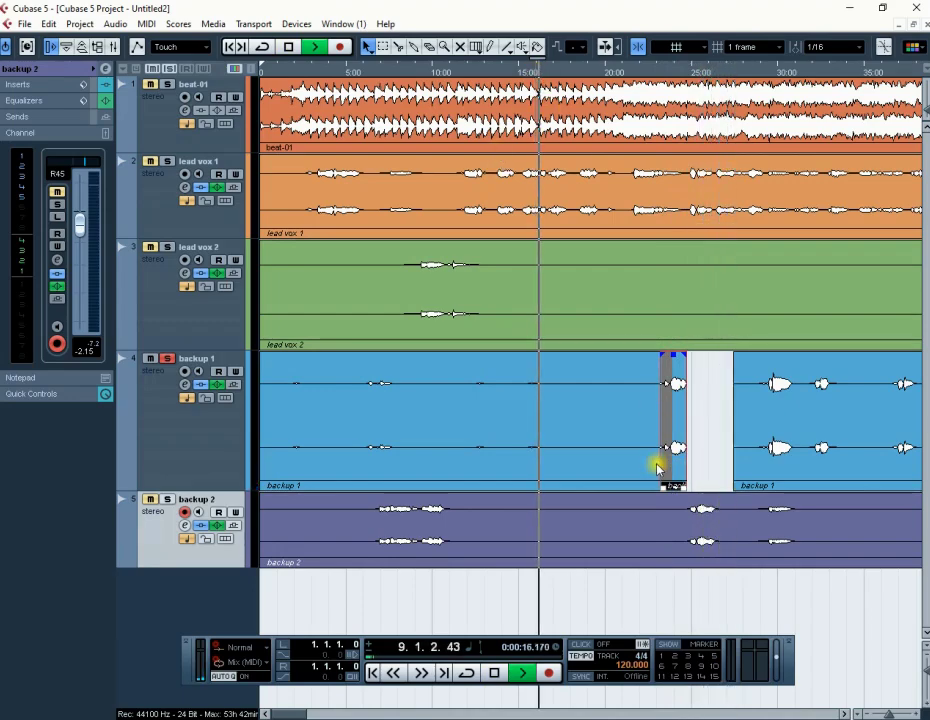
drag(678, 437, 702, 437)
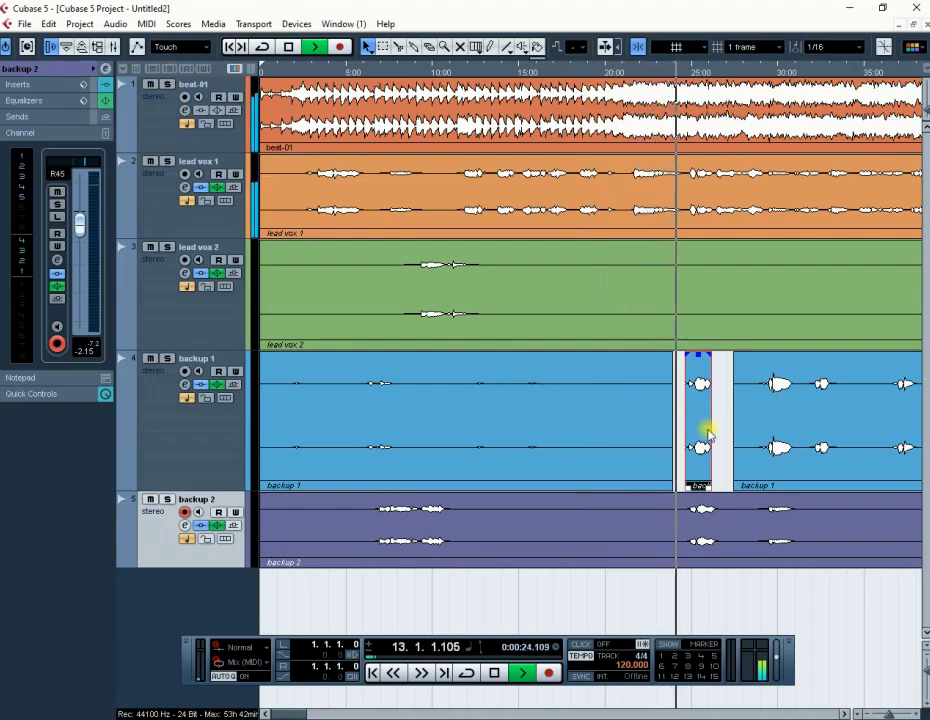
drag(699, 429, 698, 420)
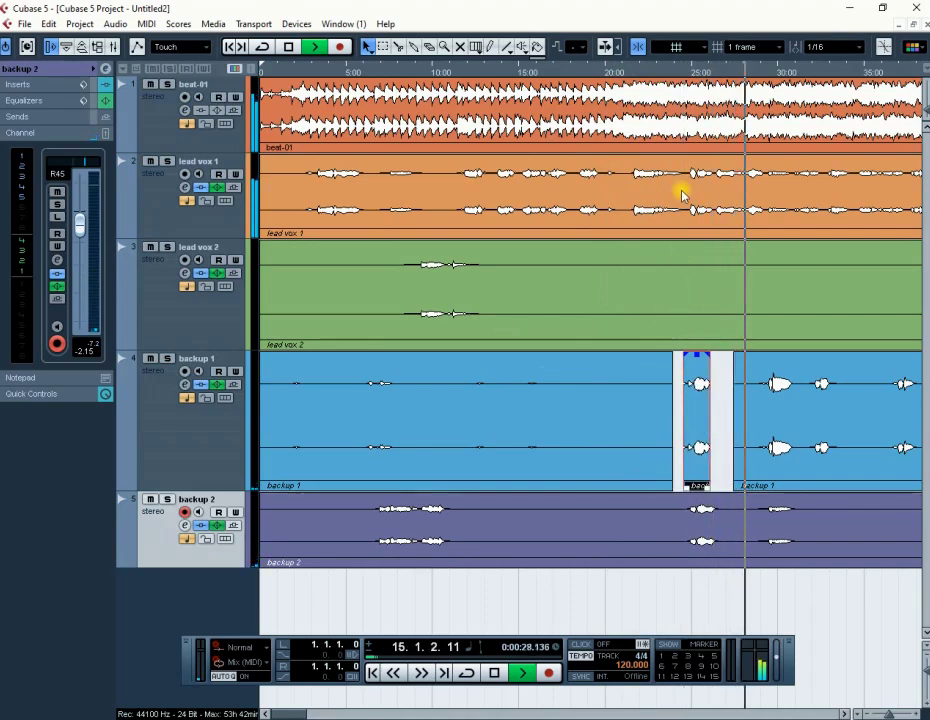
Step: Replay from about 0:24 and shift the pasted phrase slightly later to about 0:24.7, in line with the backup 2 phrase
click(670, 73)
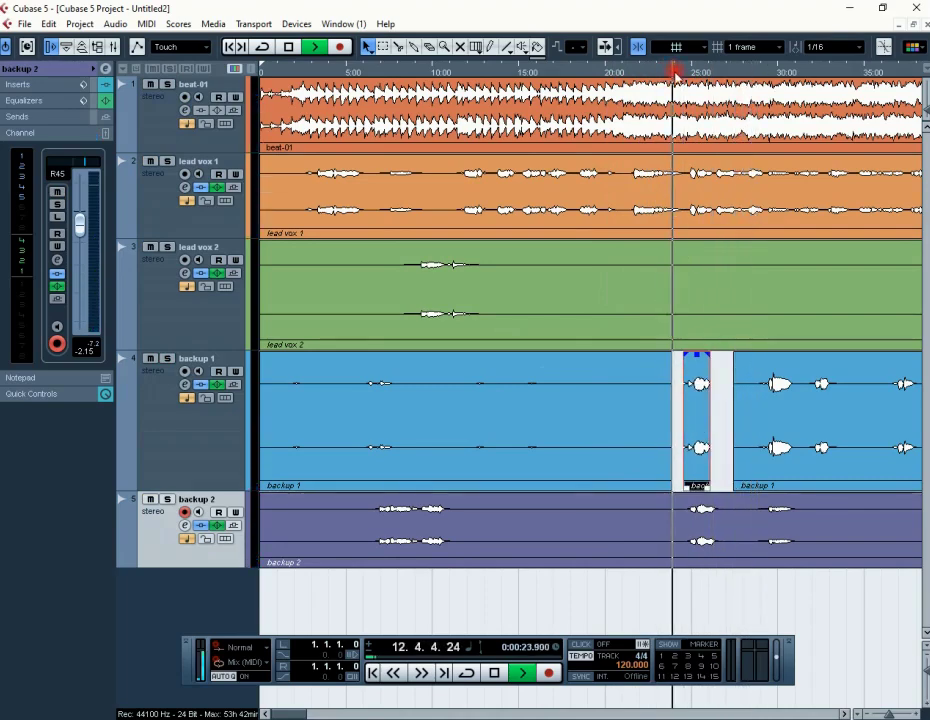
click(914, 712)
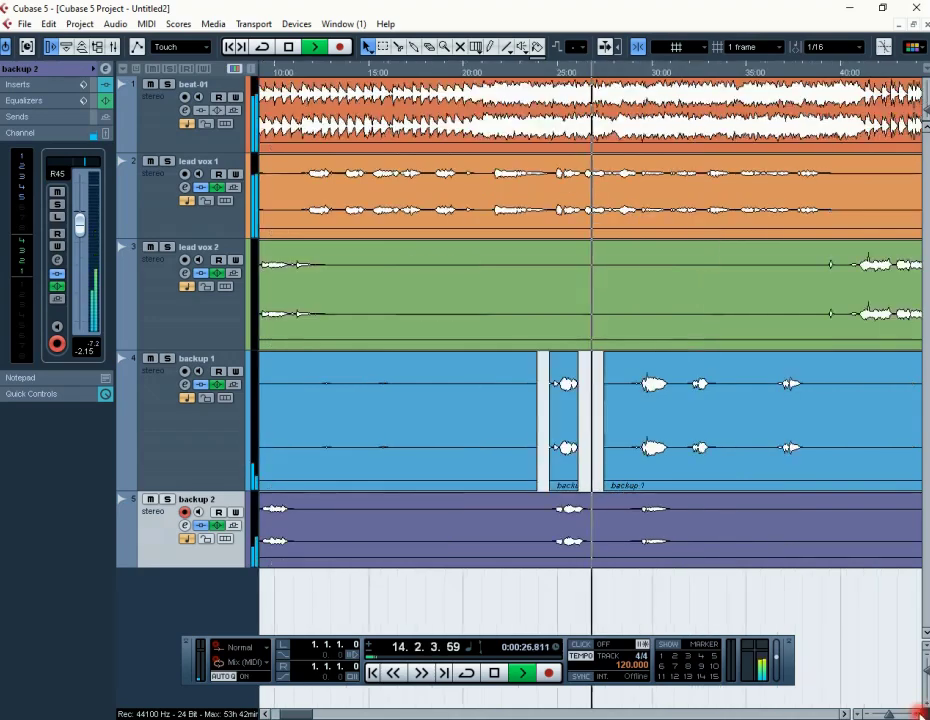
click(918, 713)
click(918, 713)
click(918, 713)
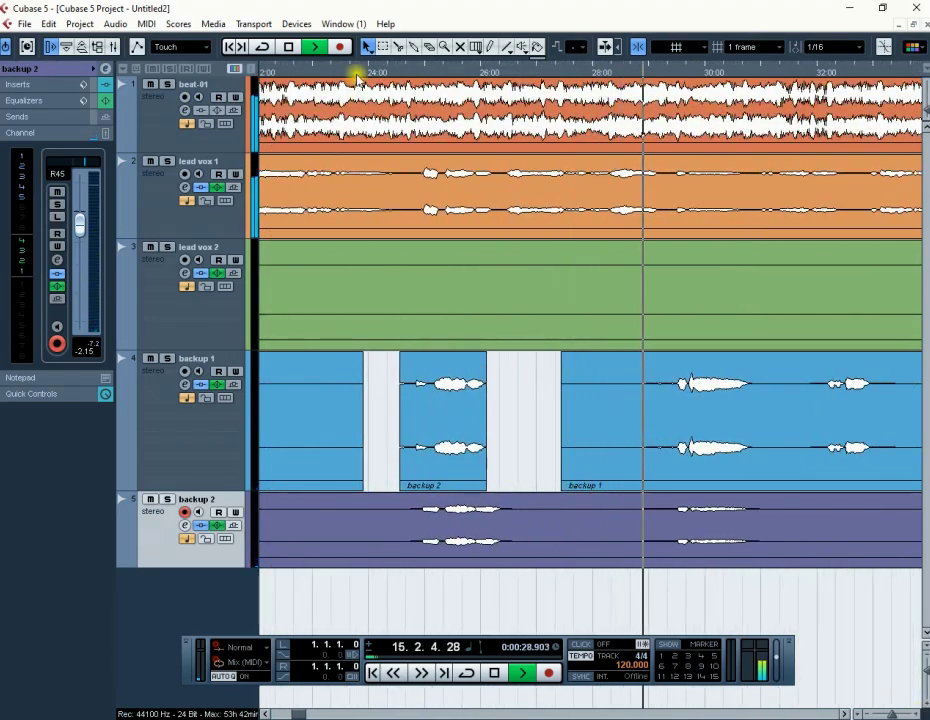
click(357, 73)
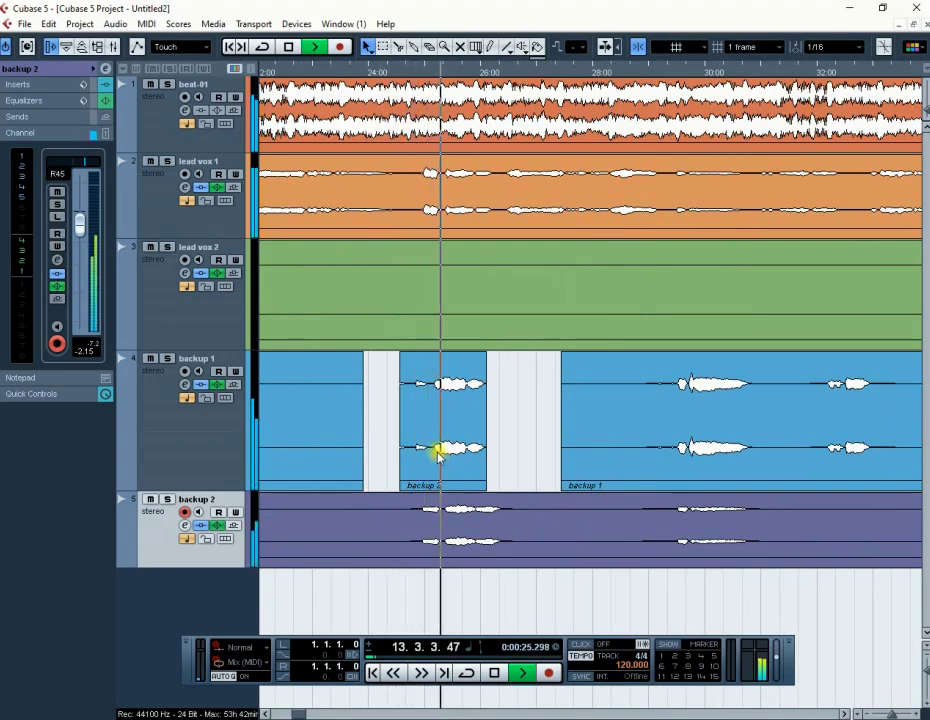
key(space)
drag(428, 447, 445, 450)
Step: Replay the mix from about 0:24 and add a short fade-in to the pasted phrase on backup 1
click(395, 72)
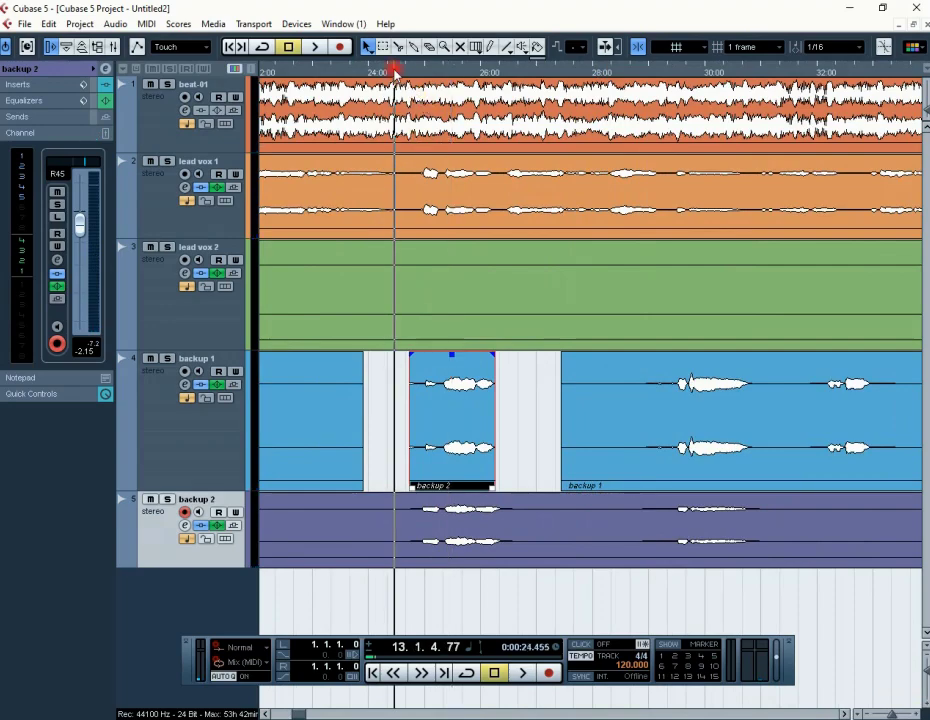
key(space)
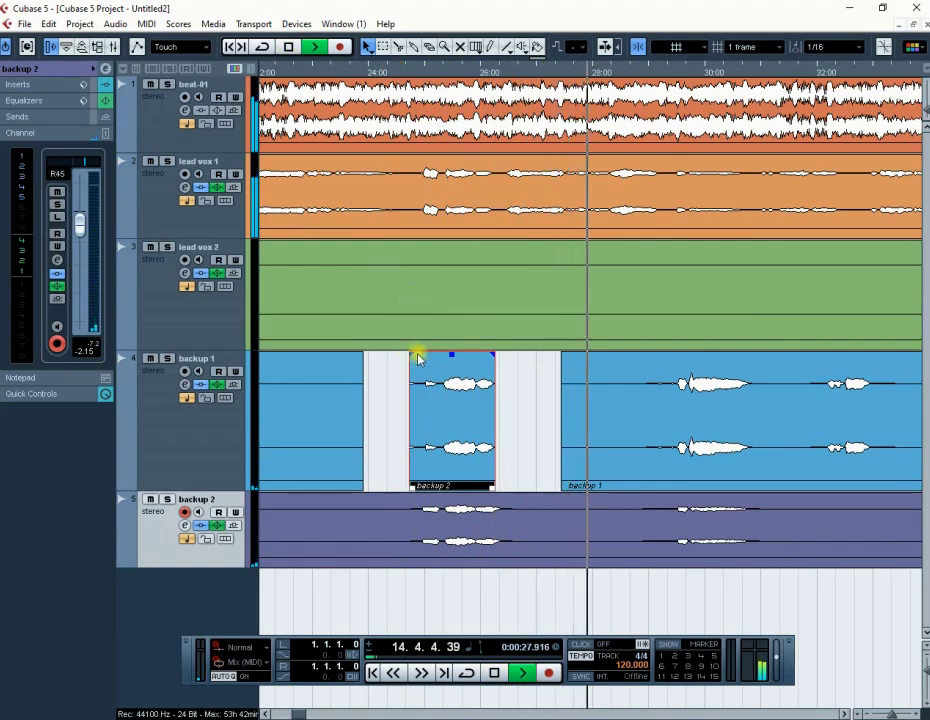
drag(412, 354, 422, 354)
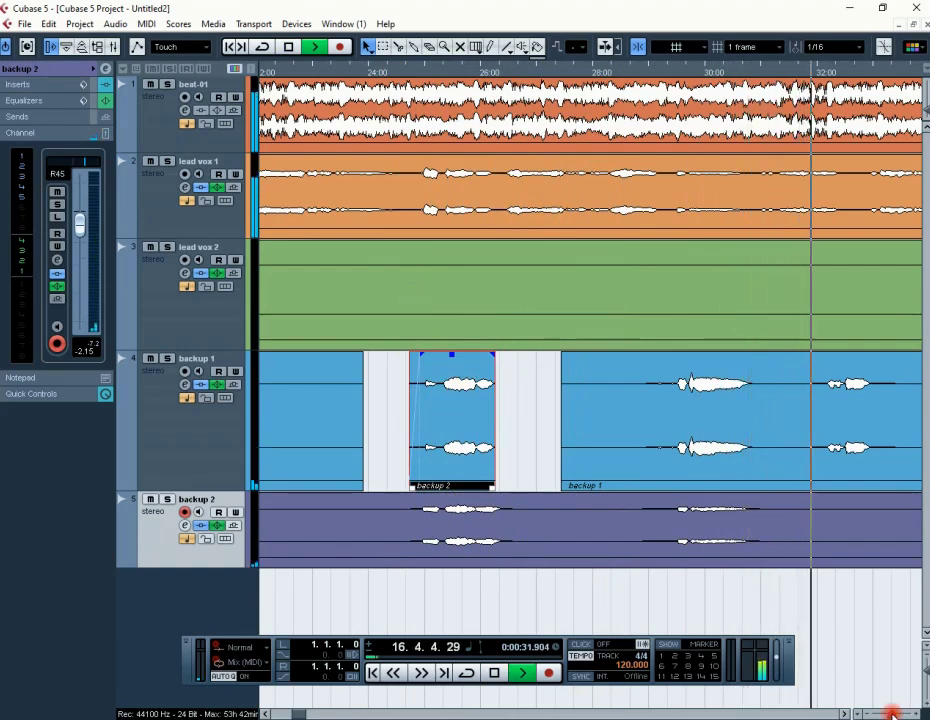
drag(905, 714, 868, 710)
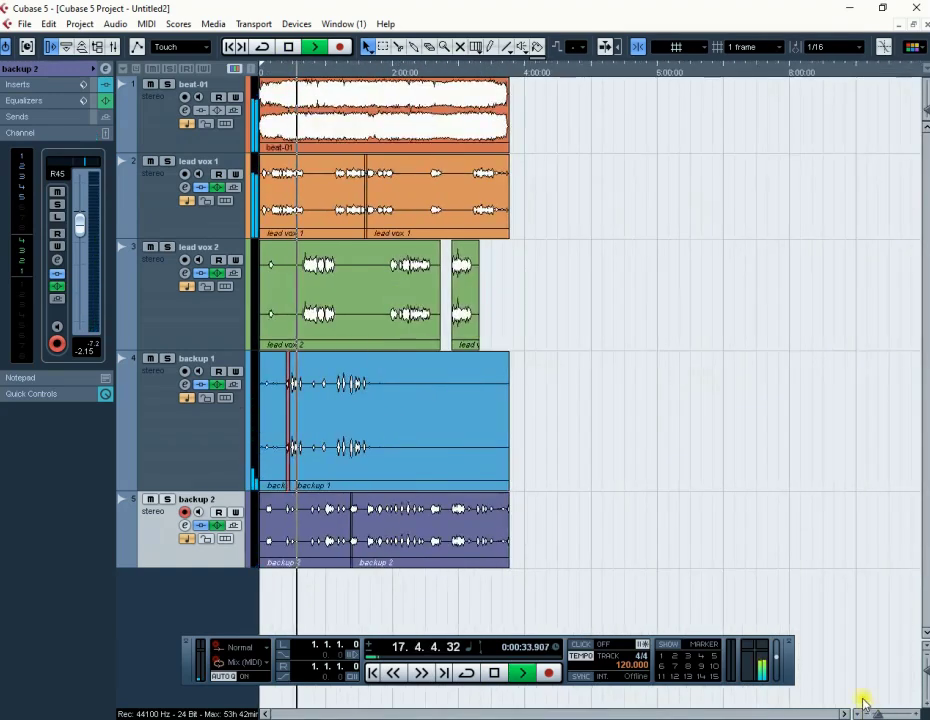
Step: Toggle the solo on the beat-01 track while playing the mix, and stop playback at about 1:14
click(167, 86)
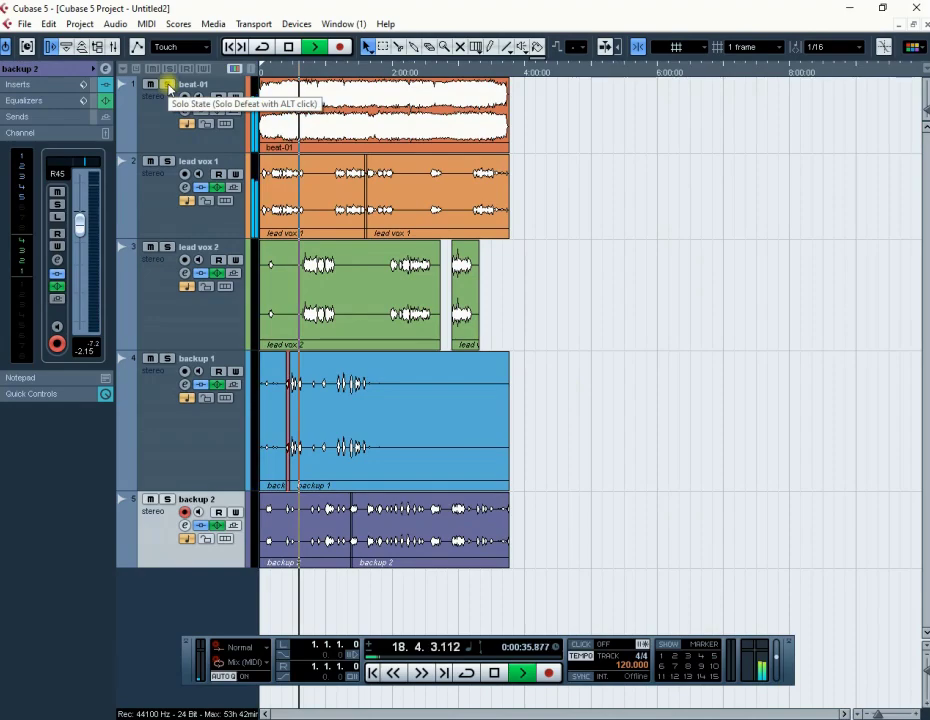
click(167, 86)
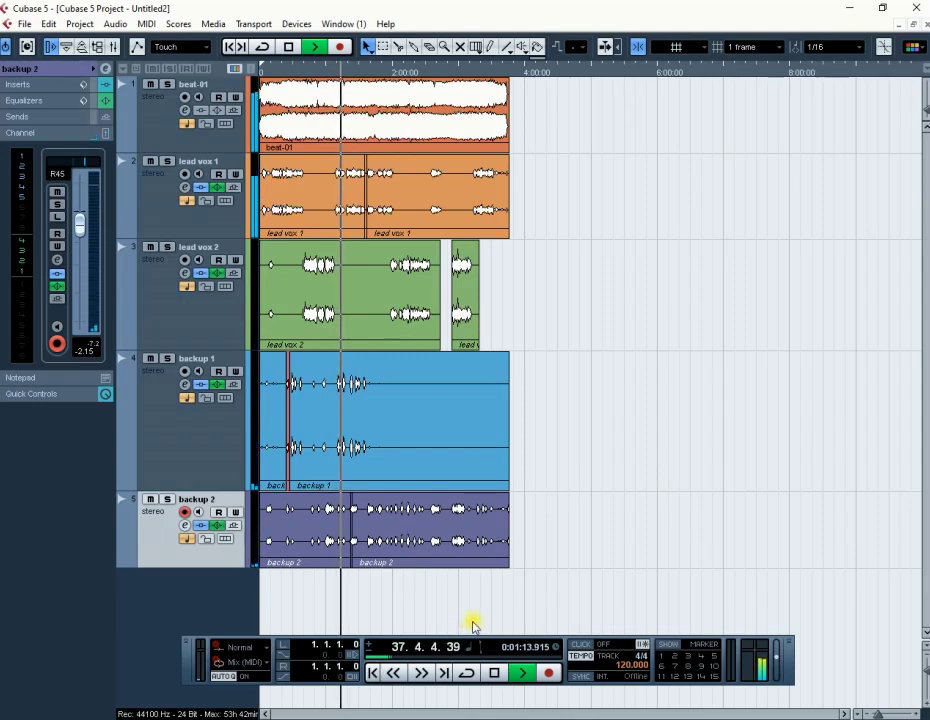
click(494, 673)
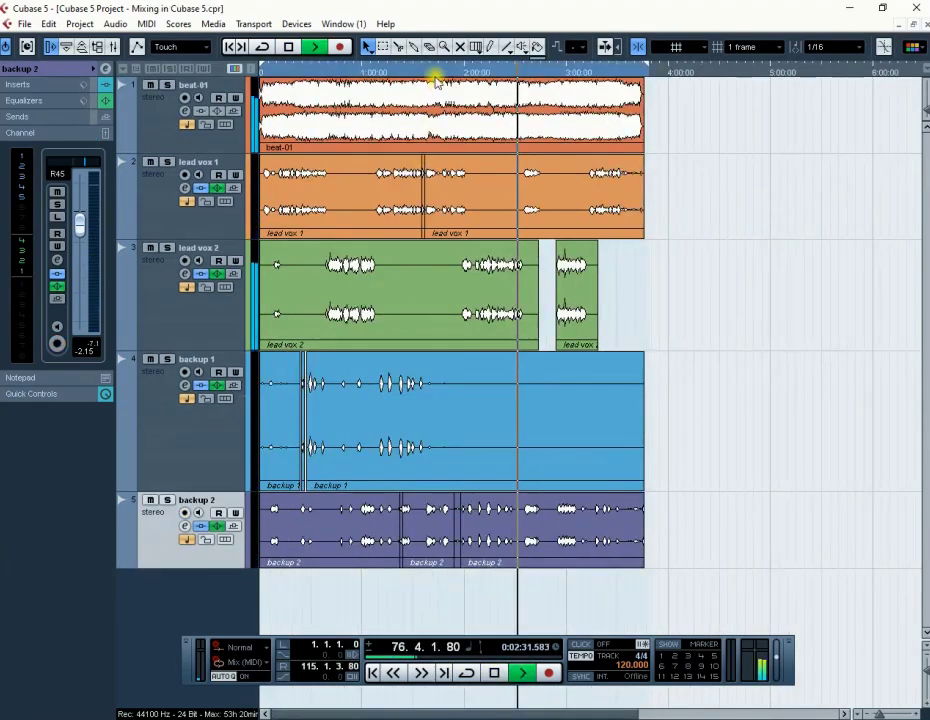
Step: Replay the mix from about 1:37, 1:23 and 1:53 to examine the backup 2 phrases, stopping at about 2:00
click(427, 70)
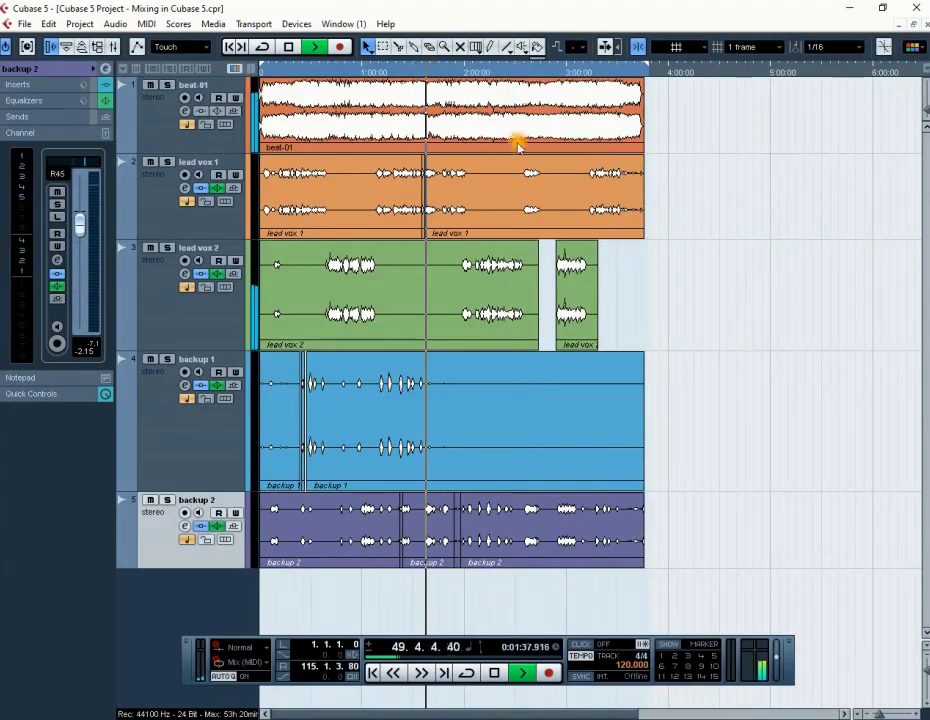
click(914, 714)
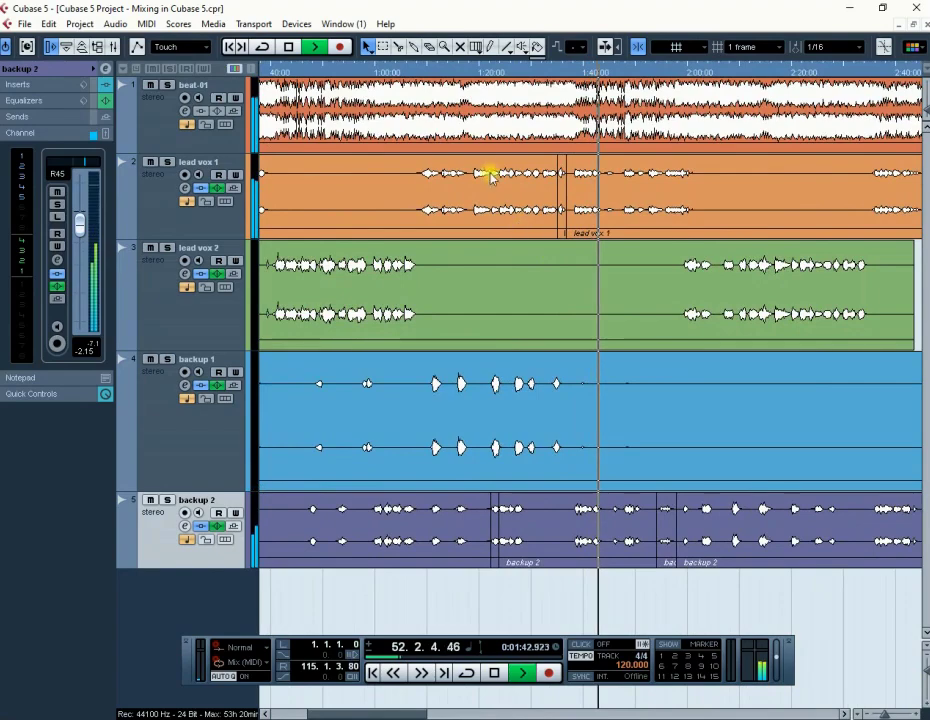
click(493, 72)
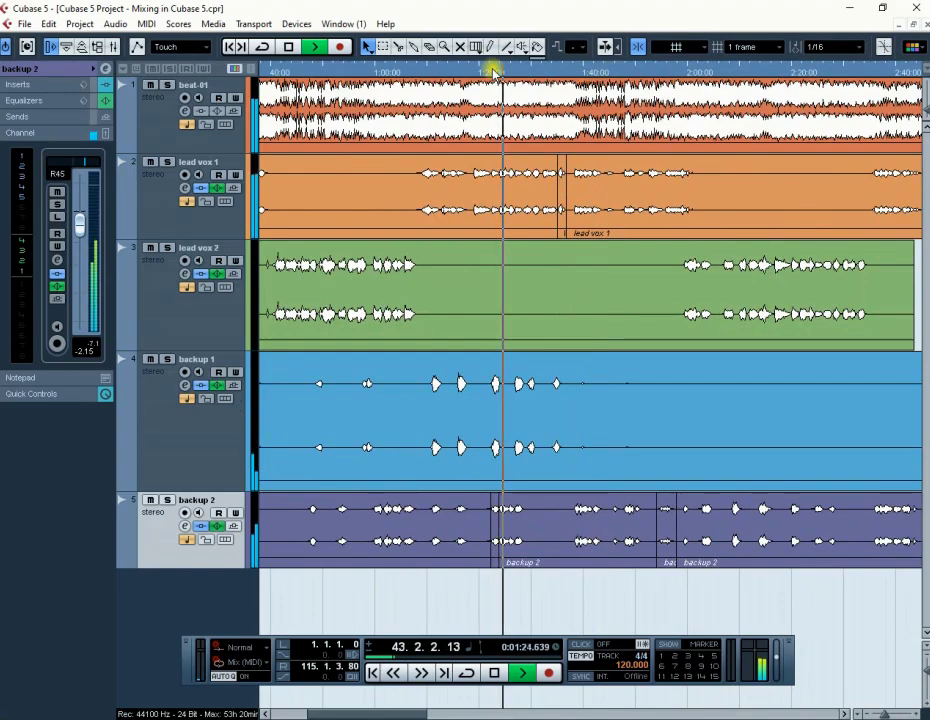
click(664, 71)
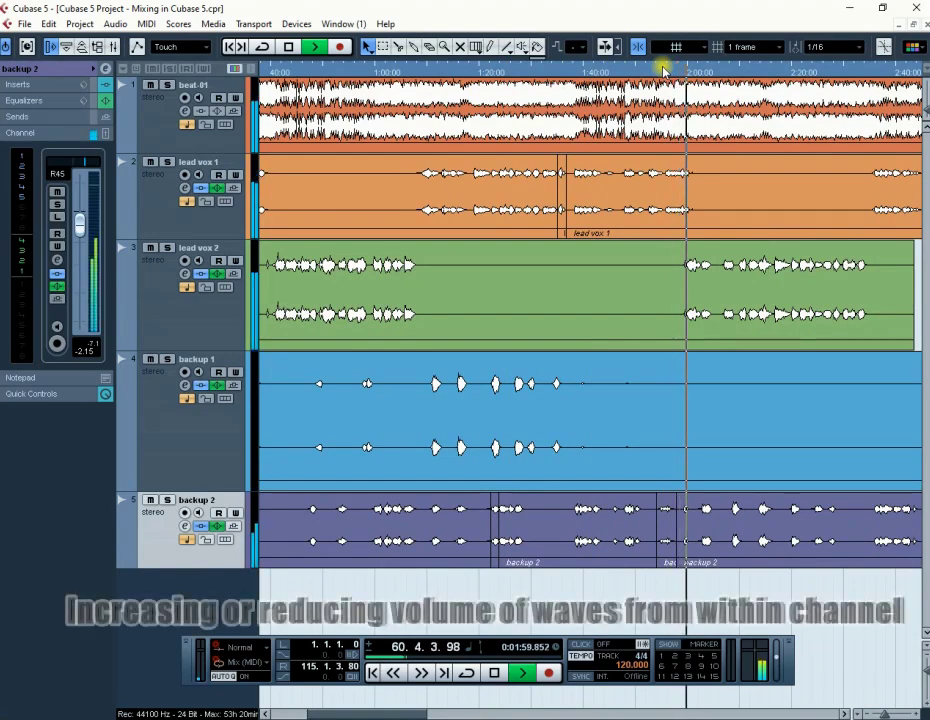
click(664, 71)
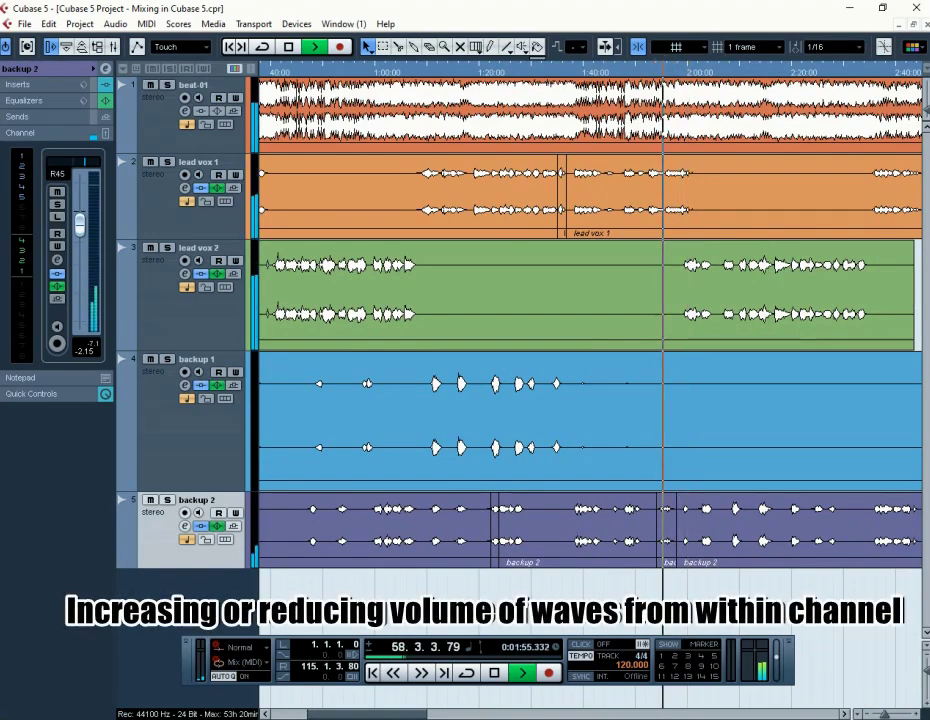
click(918, 712)
click(918, 712)
click(918, 712)
click(918, 712)
click(918, 712)
click(918, 712)
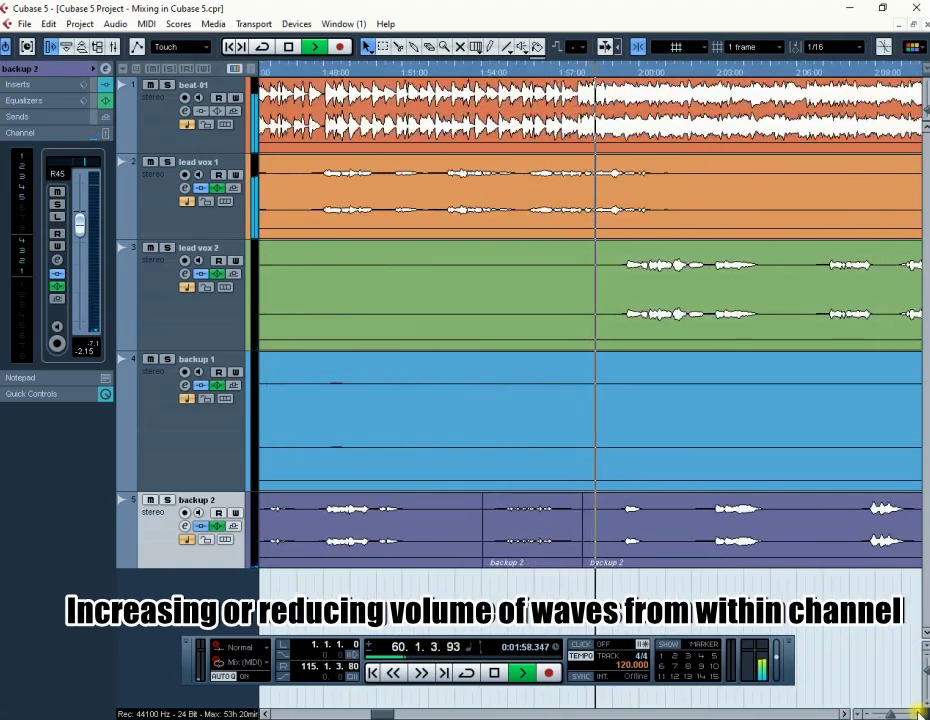
click(289, 47)
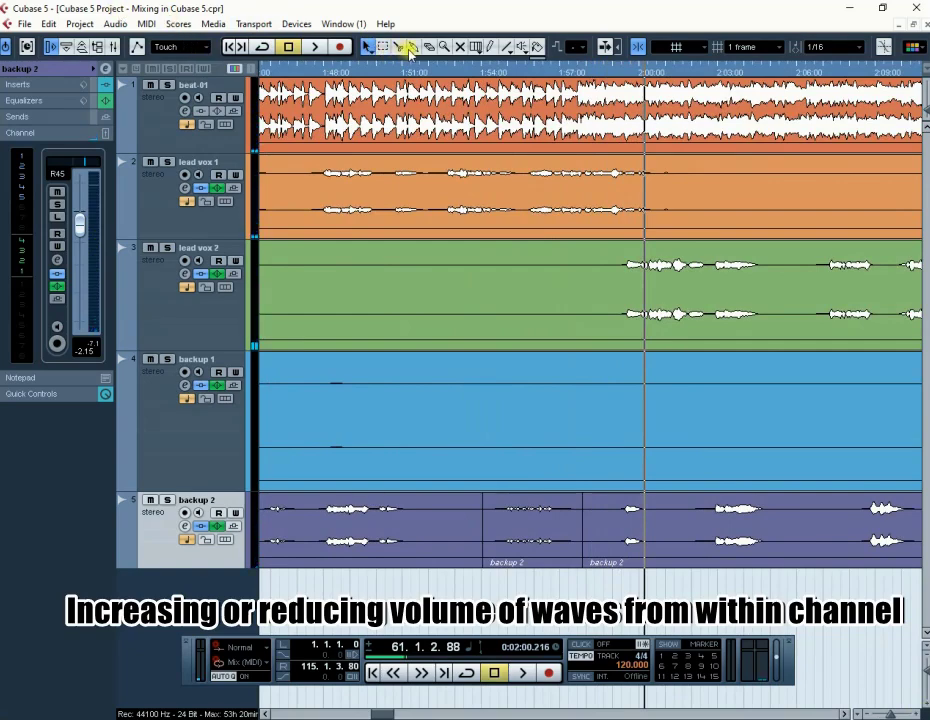
Step: Split the backup 2 track at about 1:54.6 and 1:56.9 to isolate the quiet phrase
click(401, 51)
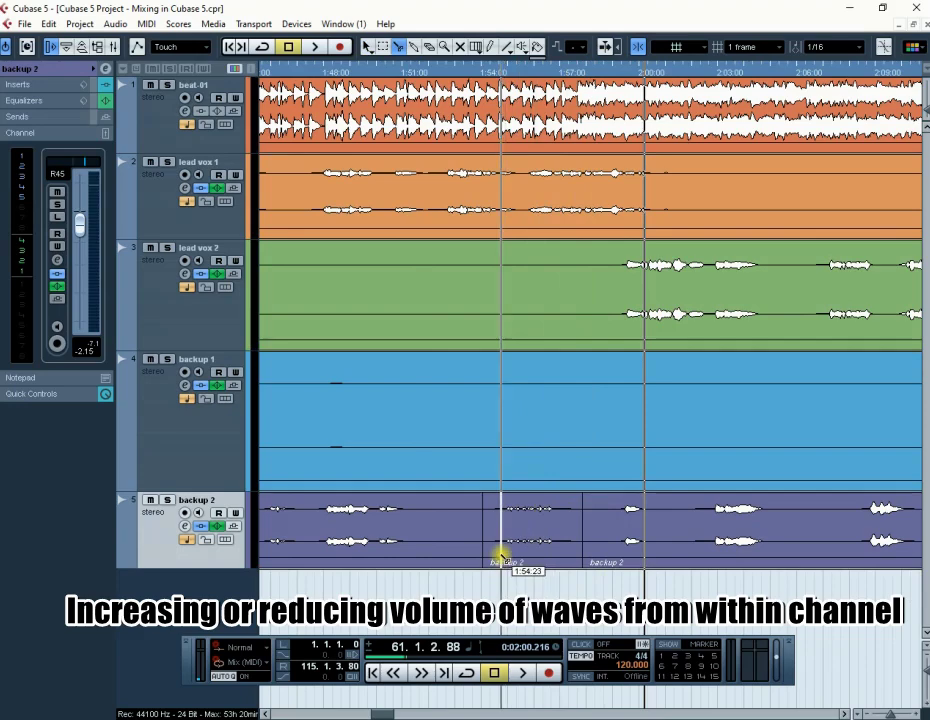
click(497, 553)
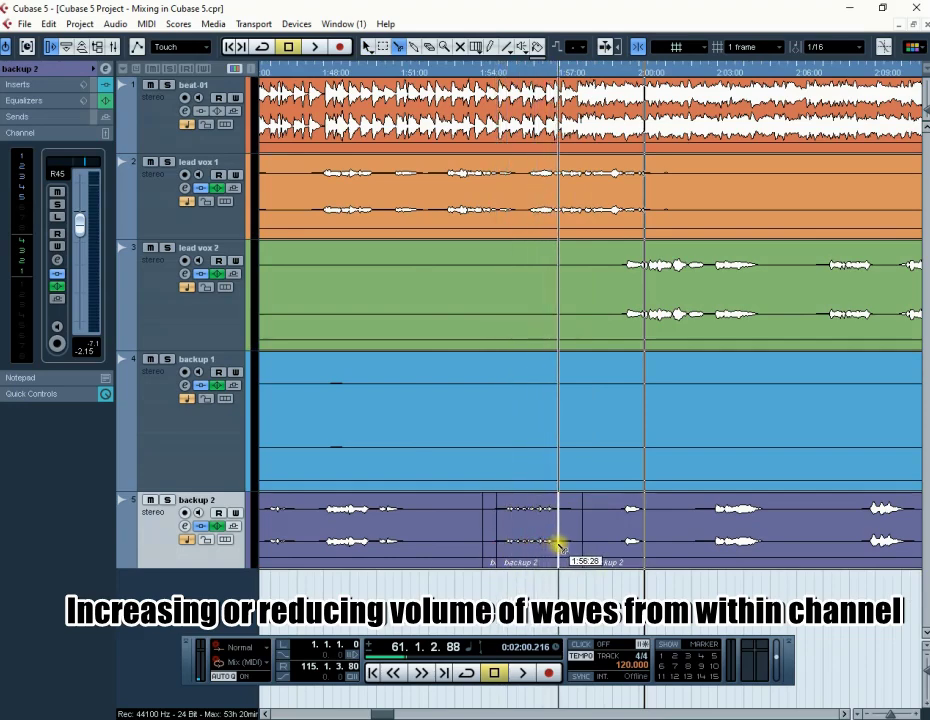
click(558, 553)
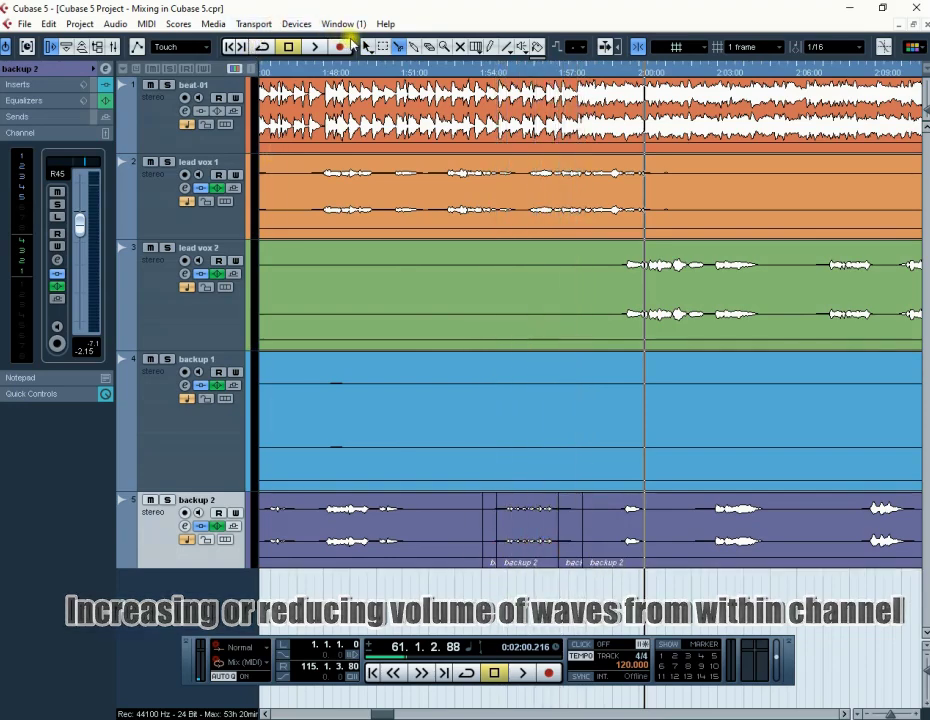
click(369, 48)
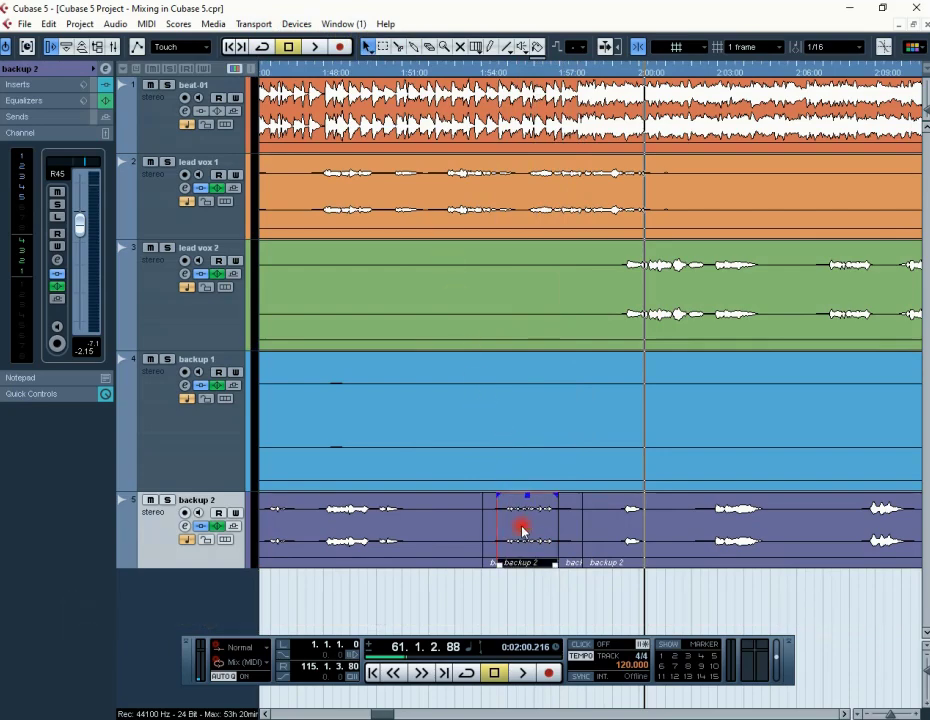
Step: Raise the isolated backup 2 phrase's volume by about 8.79 dB and replay it from about 1:54
drag(524, 490, 526, 383)
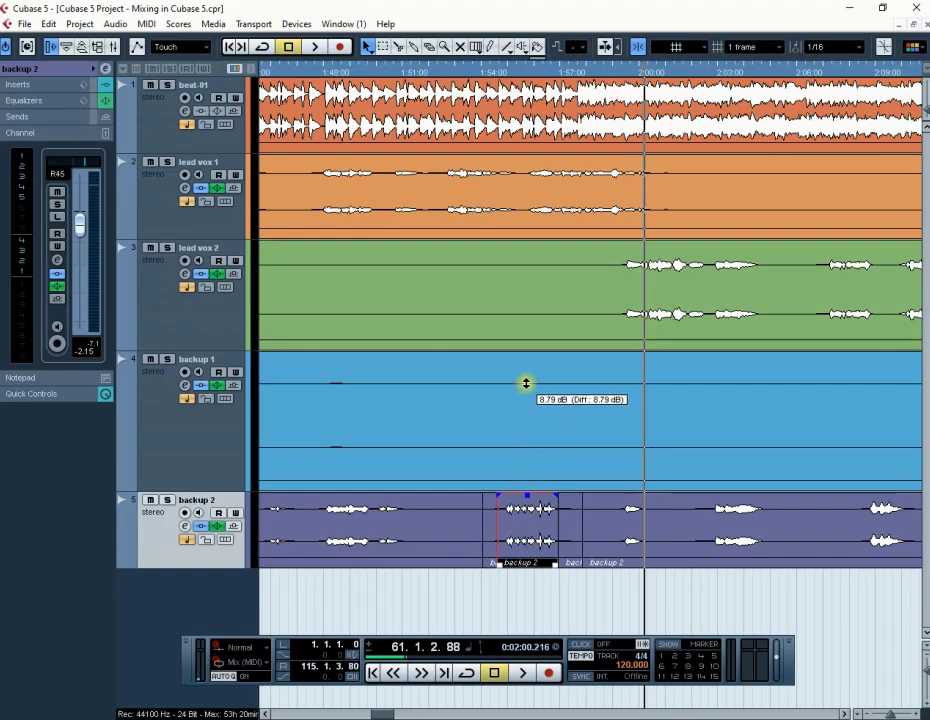
click(493, 76)
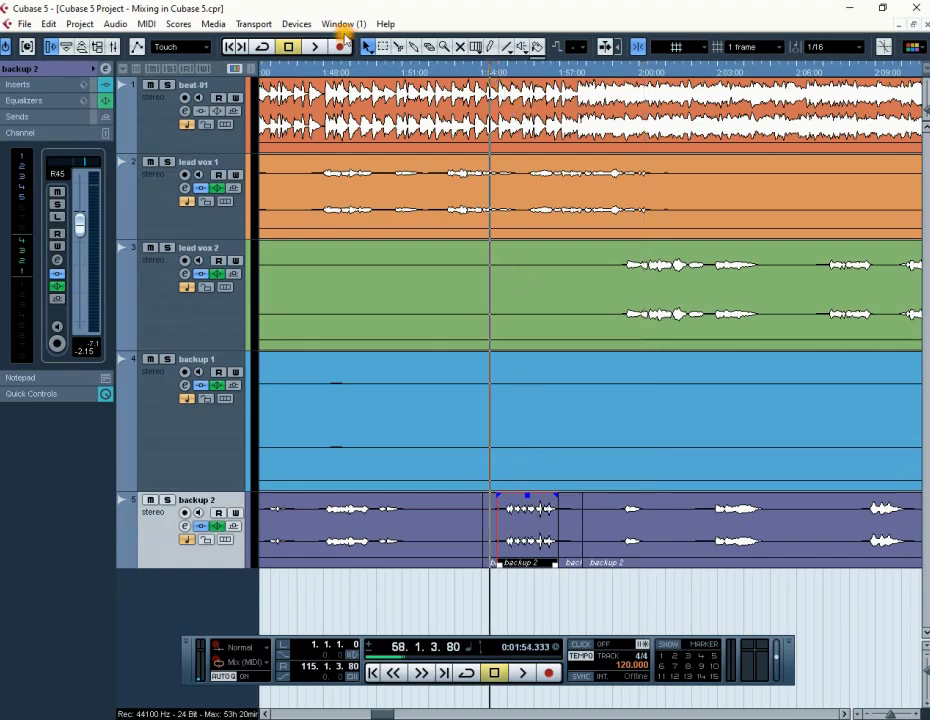
click(291, 48)
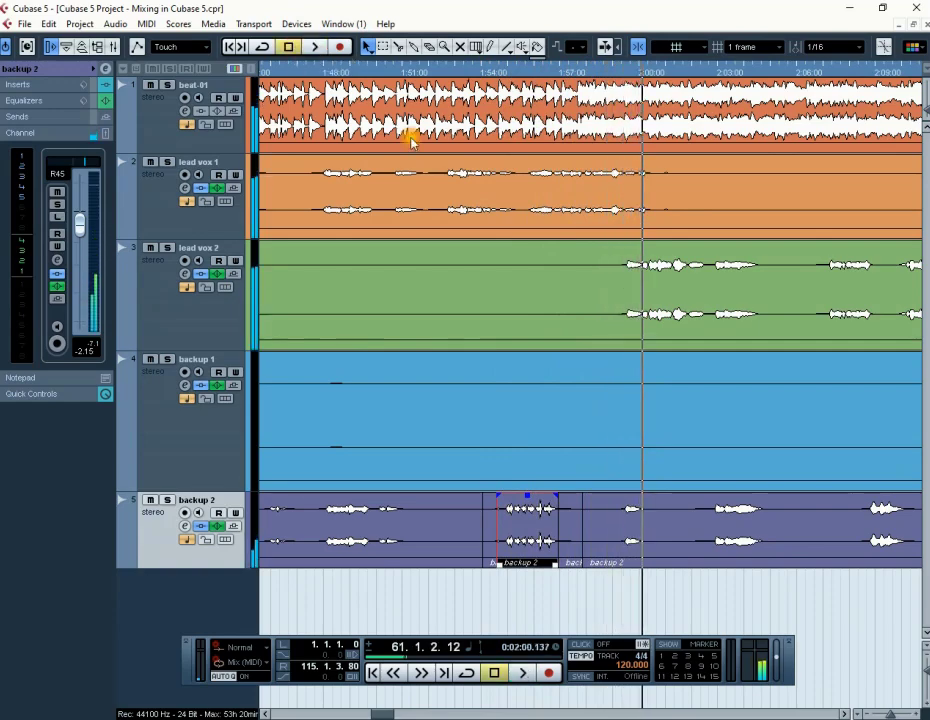
Step: Split the backup 2 track at about 1:59.1 and 2:00.4 around the short phrase, and replay from about 1:58
click(399, 48)
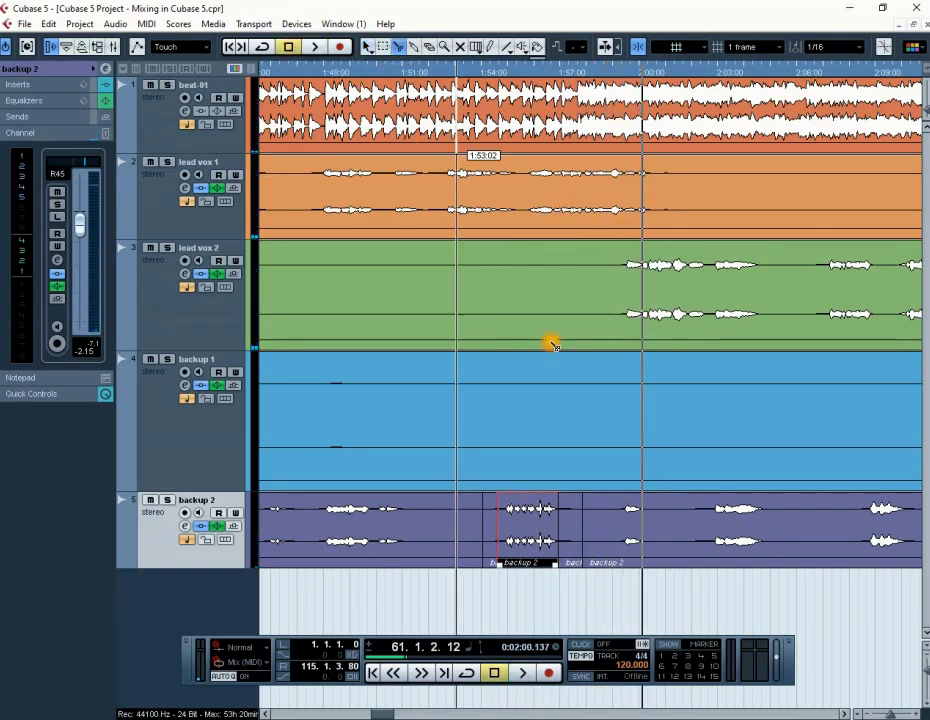
click(616, 517)
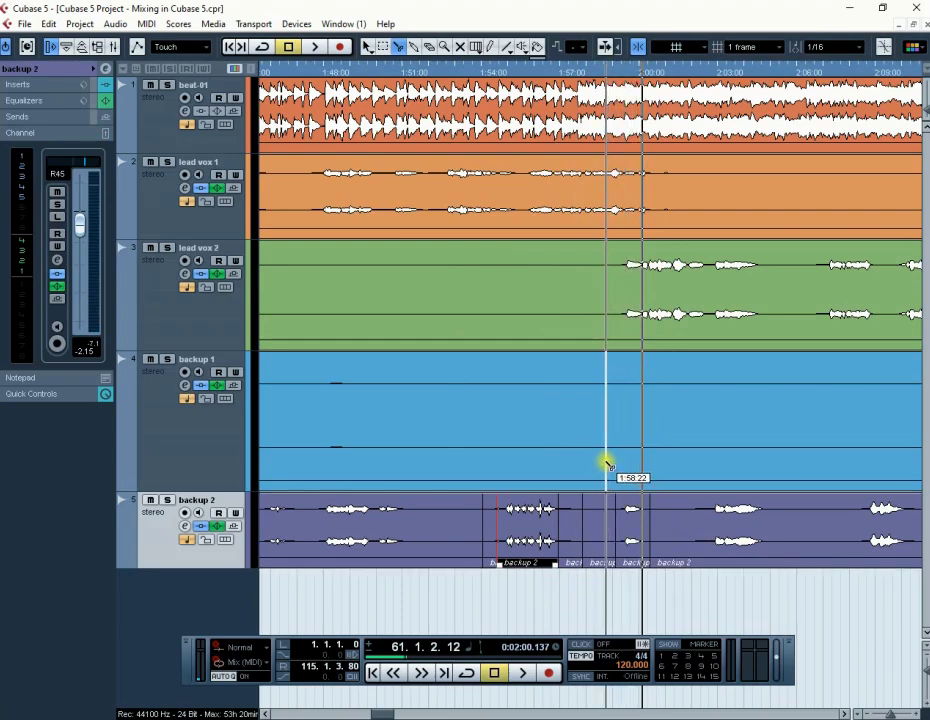
click(591, 74)
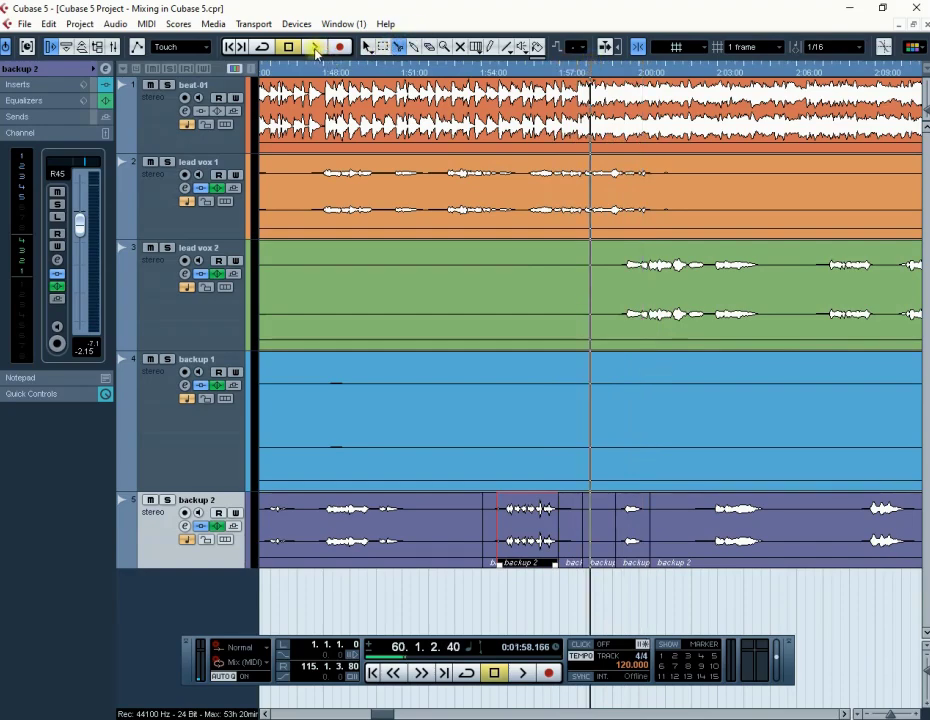
click(315, 49)
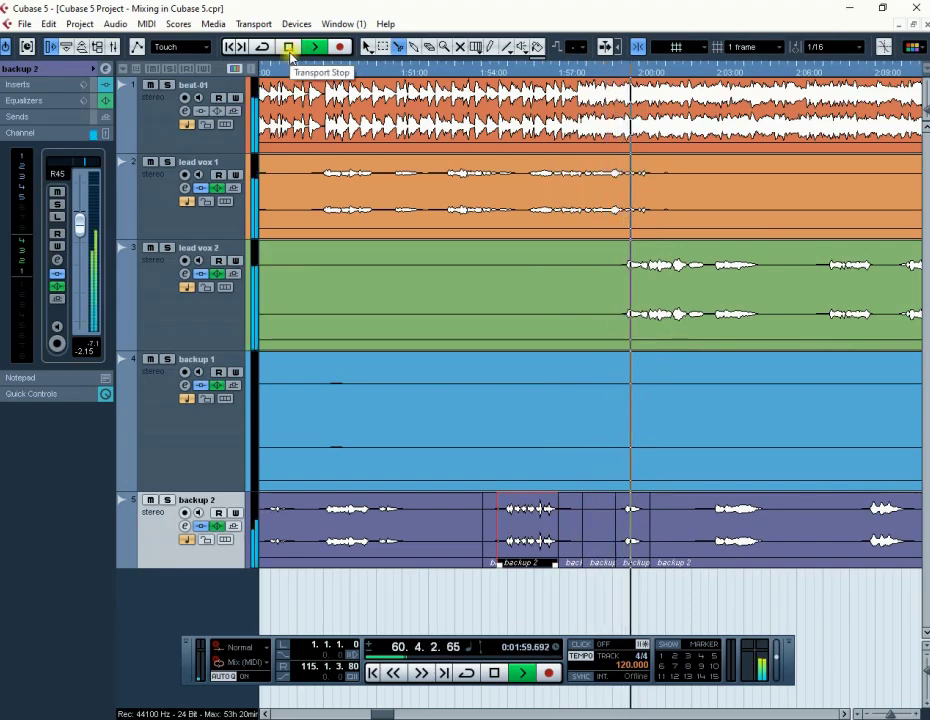
click(289, 50)
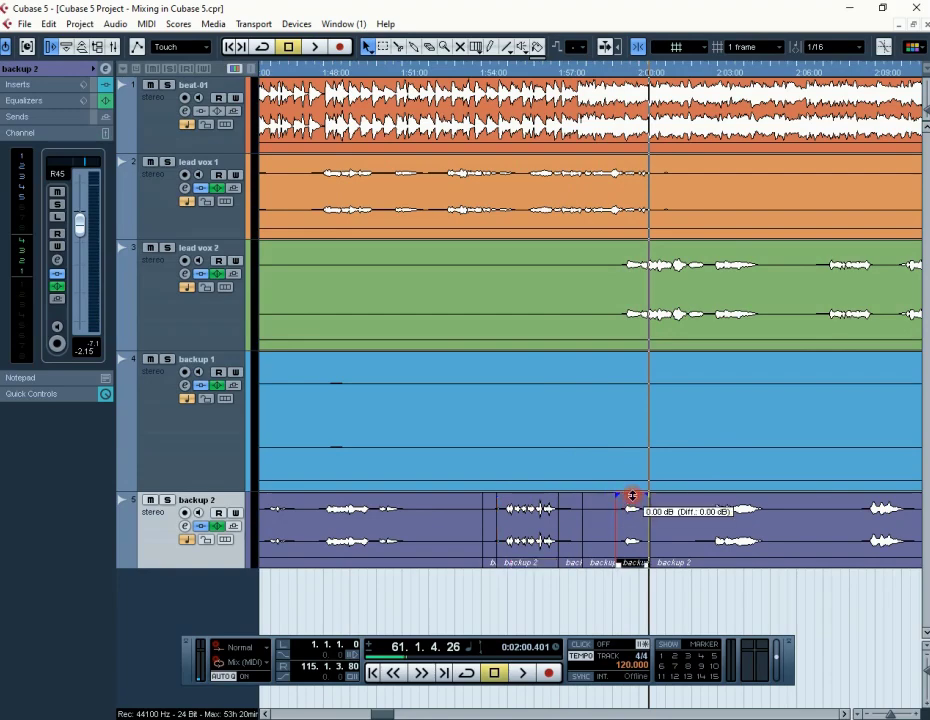
Step: Lower the volume of the short backup 2 phrase near 1:59 in two stages, replaying the mix after each change
drag(634, 503, 636, 518)
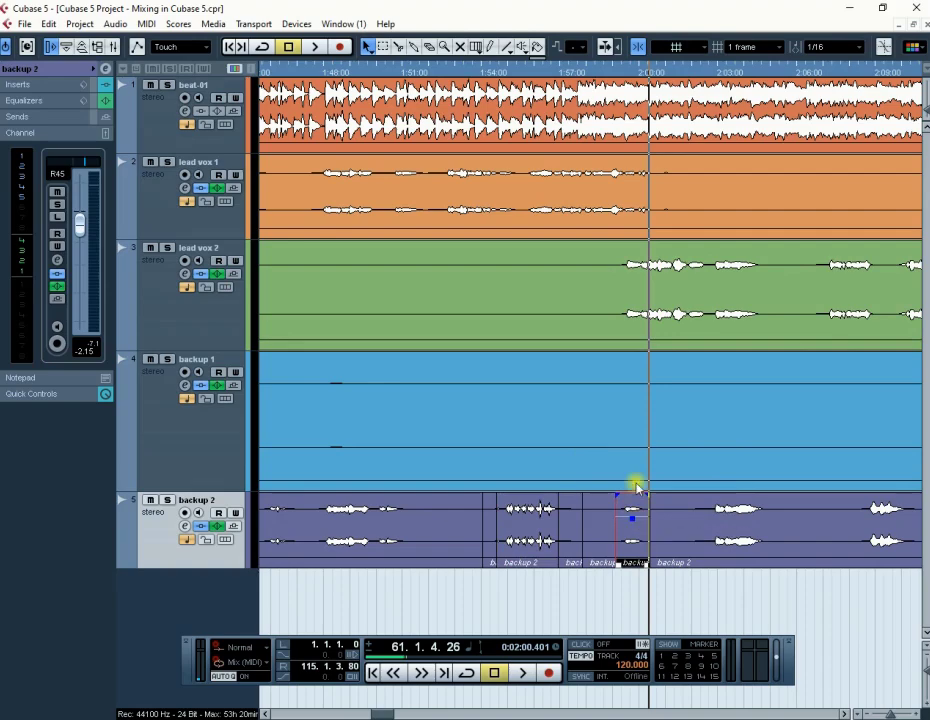
click(598, 70)
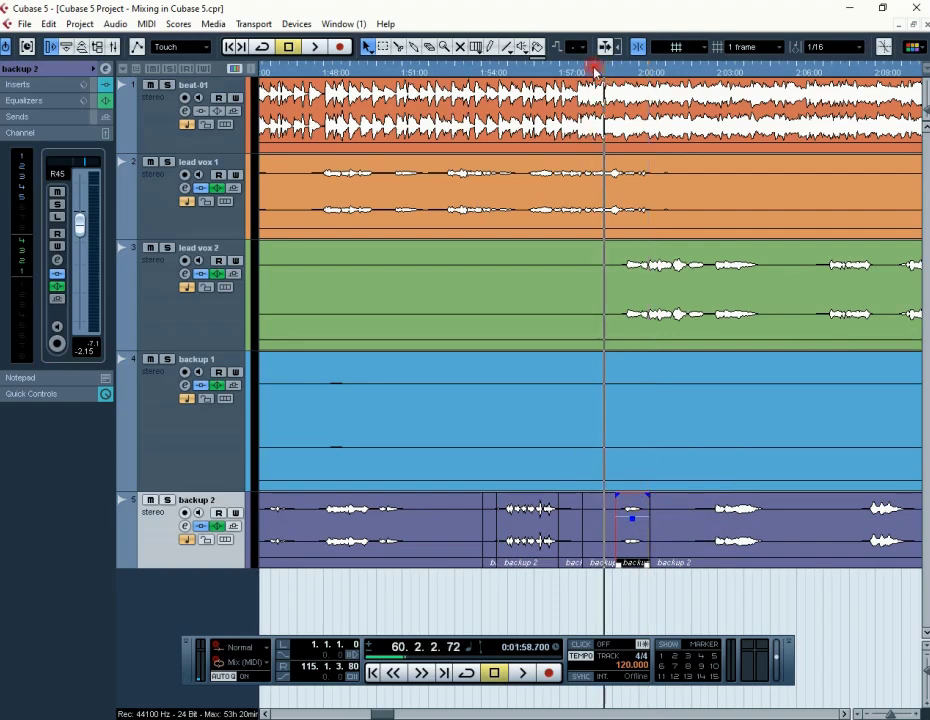
click(309, 47)
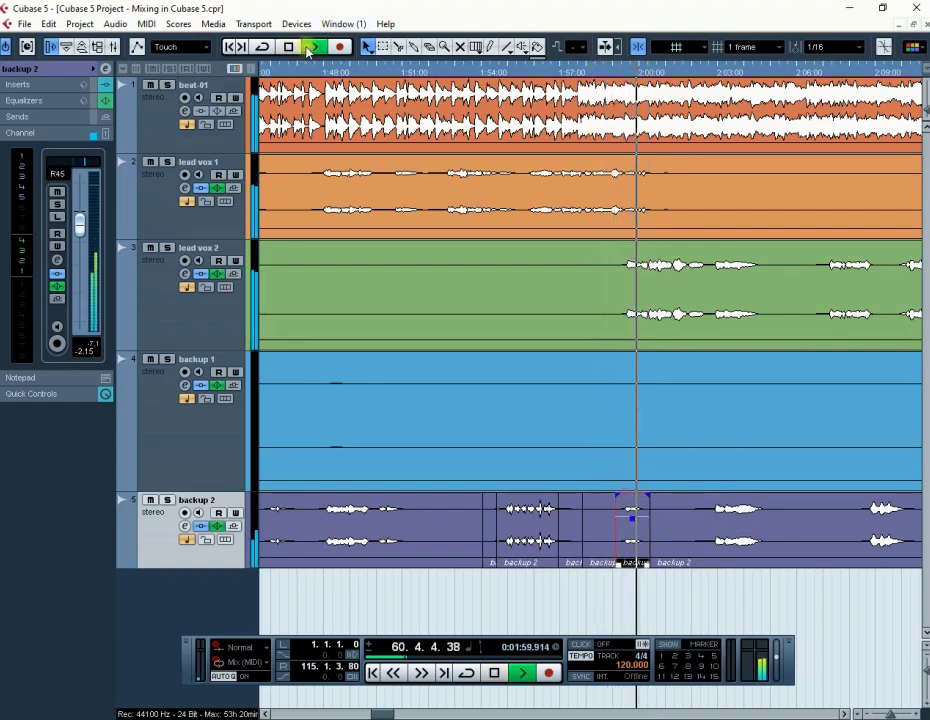
drag(633, 516, 633, 526)
click(607, 72)
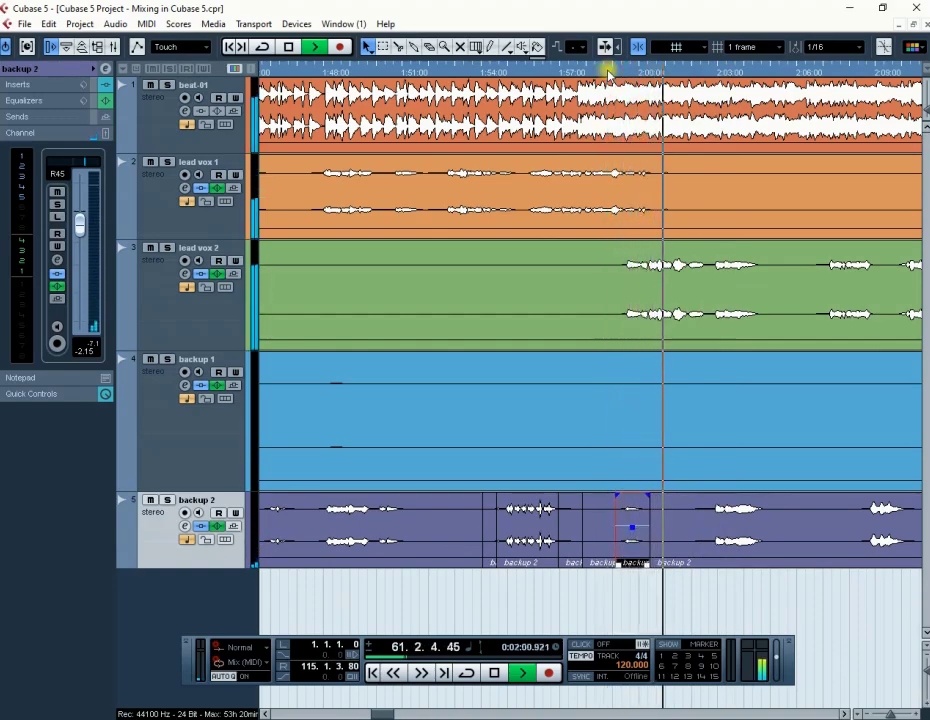
click(607, 72)
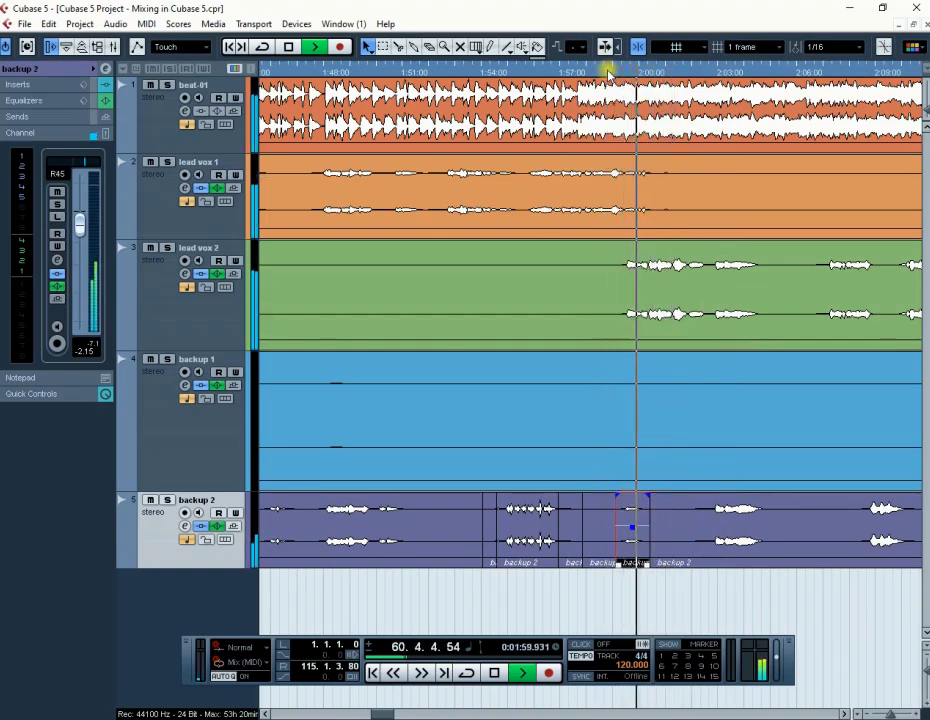
Step: Split the lead vox 2 track at about 1:59.2 and 2:00.4 to isolate its opening phrase
click(398, 47)
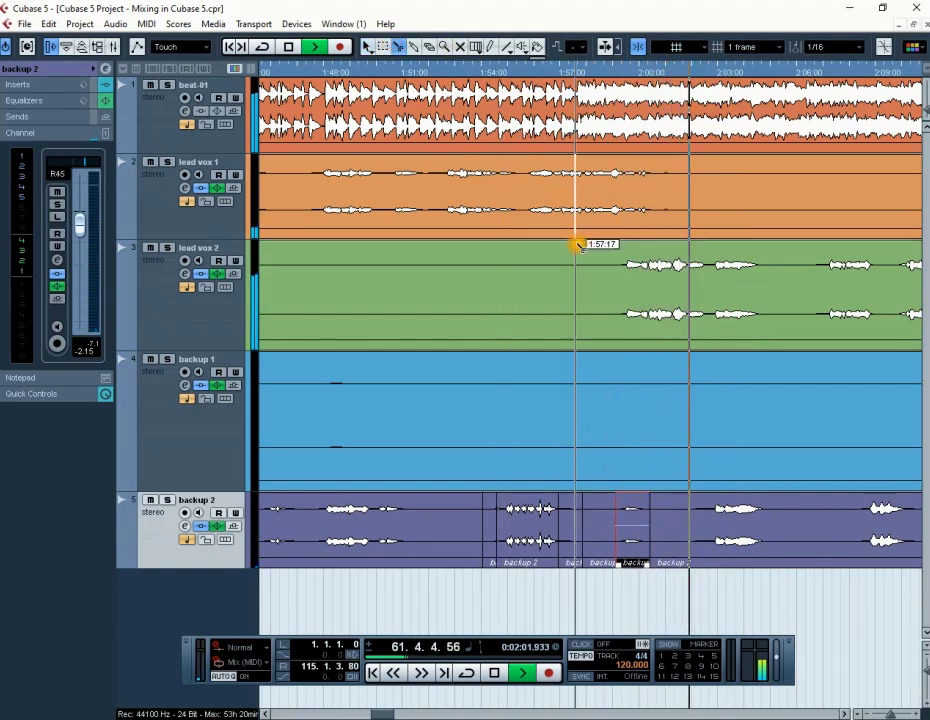
click(618, 330)
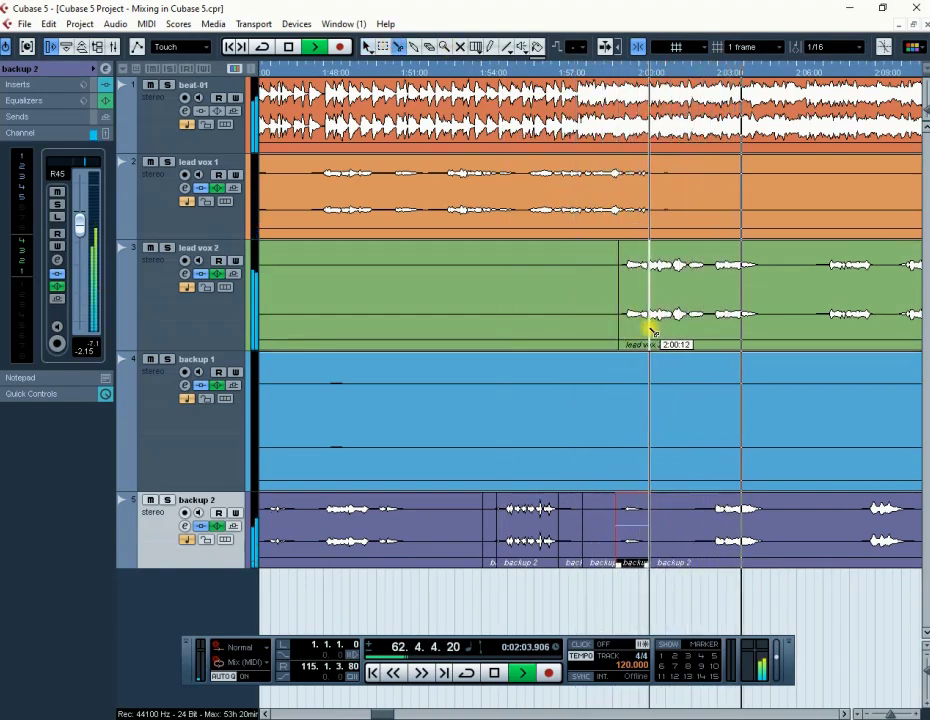
click(649, 332)
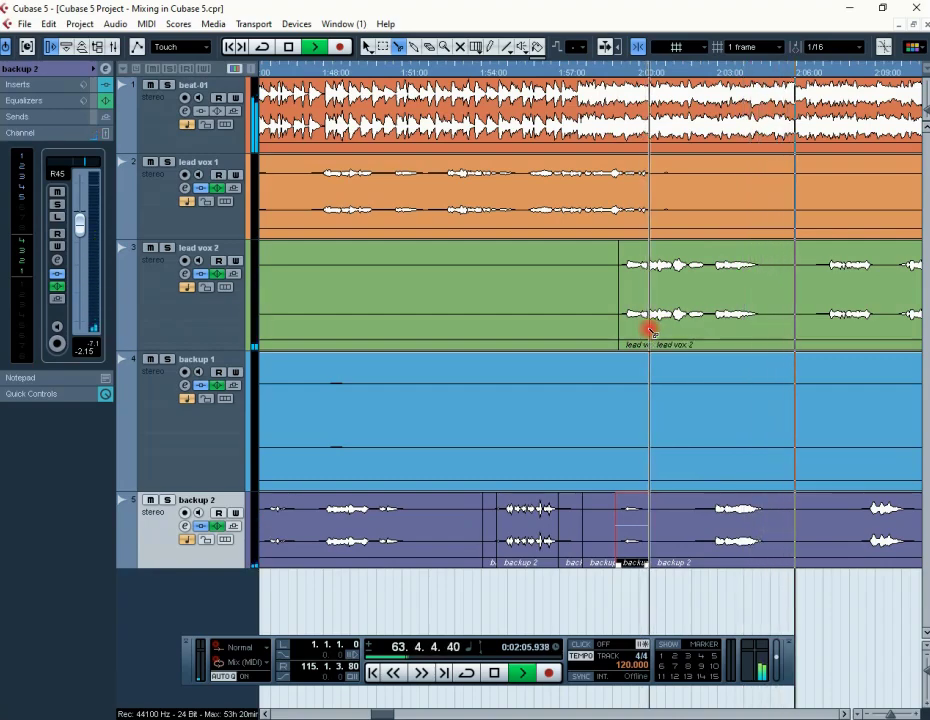
click(368, 47)
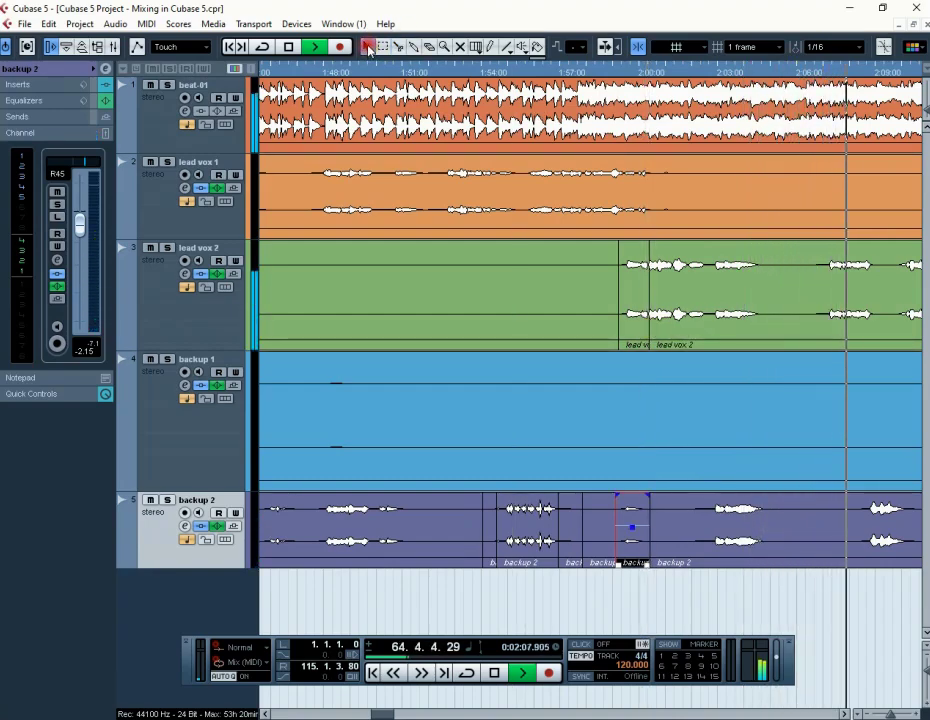
Step: Lower the volume of the isolated lead vox 2 phrase near 1:59 and replay from about 1:58
click(626, 258)
drag(633, 243, 634, 277)
click(594, 76)
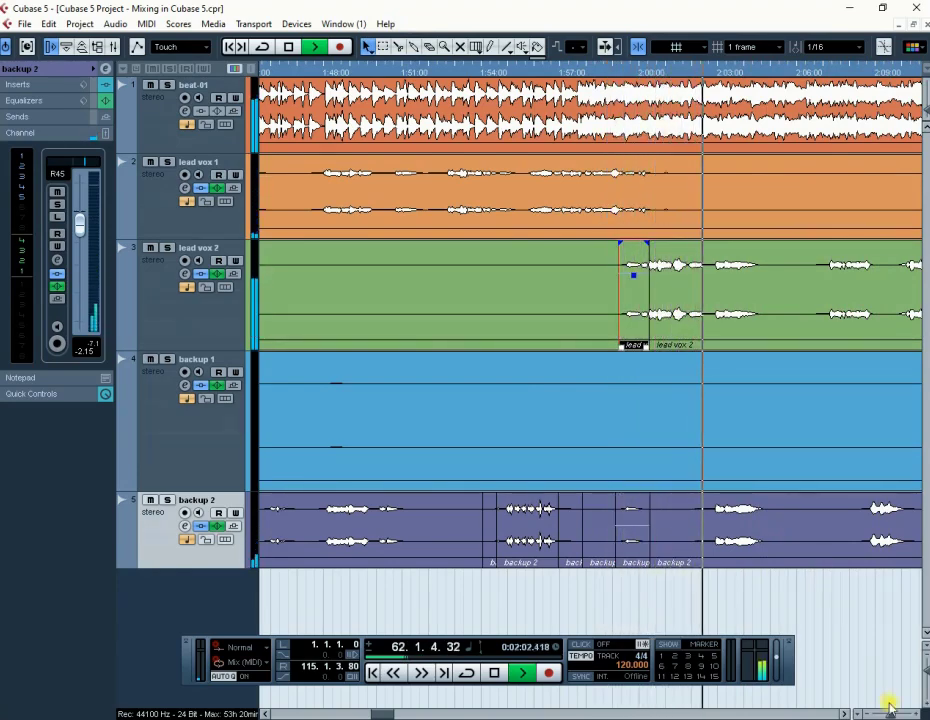
Step: Stop playback and move the playback position to about 0:47
click(887, 714)
click(887, 714)
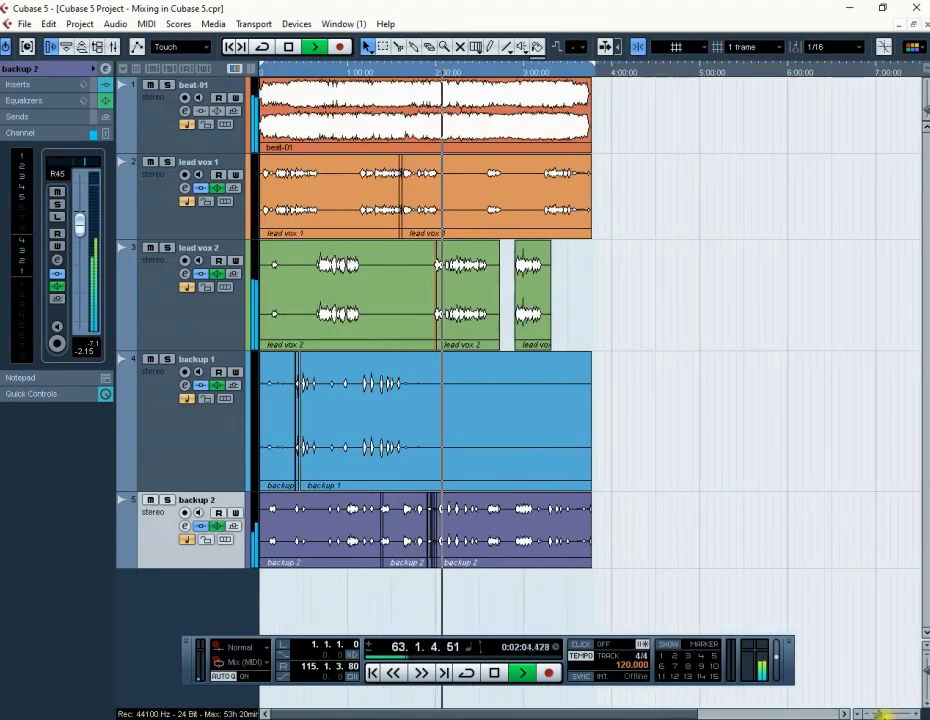
click(290, 47)
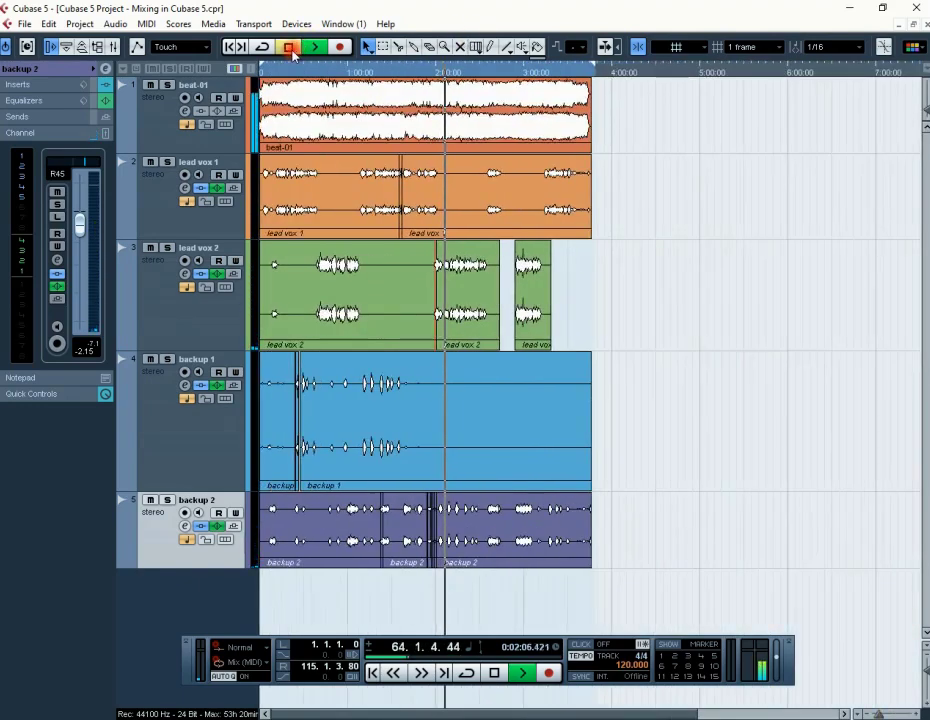
click(330, 70)
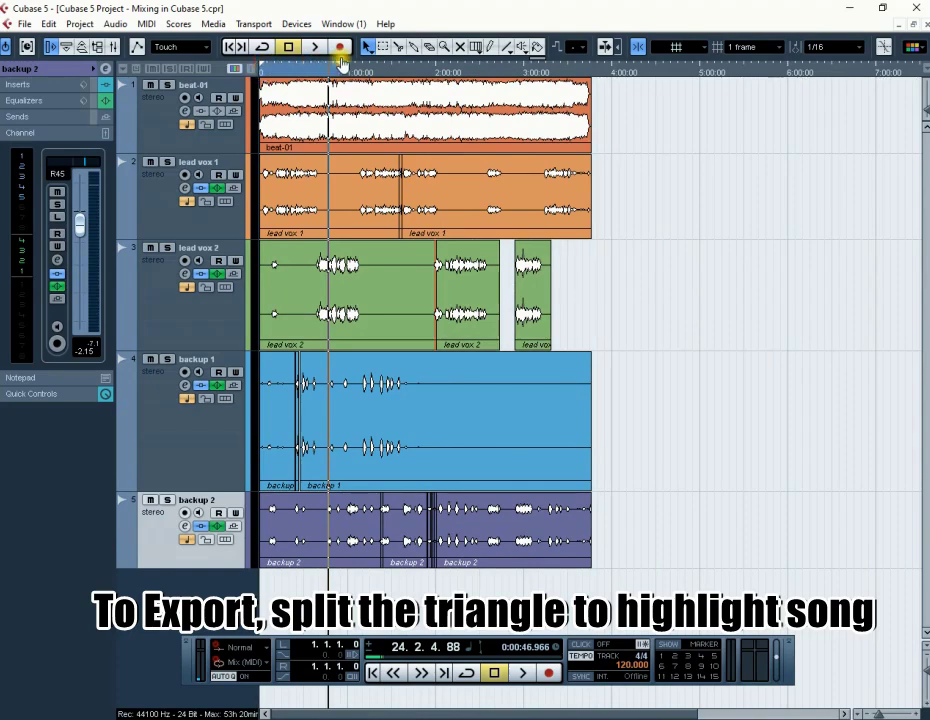
Step: Open the audio mixdown export settings and set the output file to "number 1 mix" on the Desktop
click(25, 26)
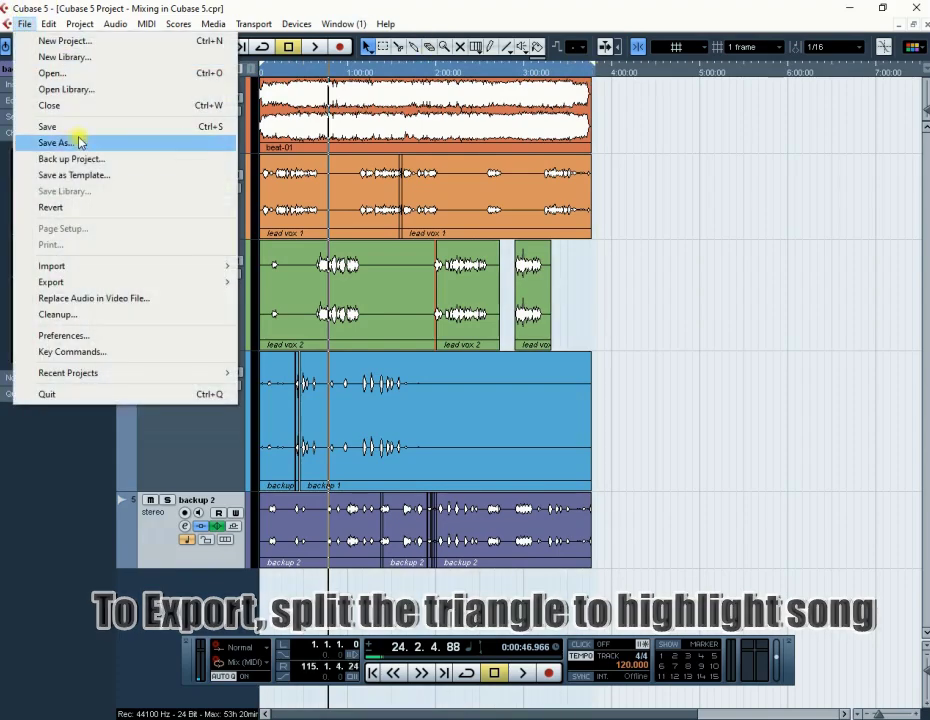
mouse_move(114, 281)
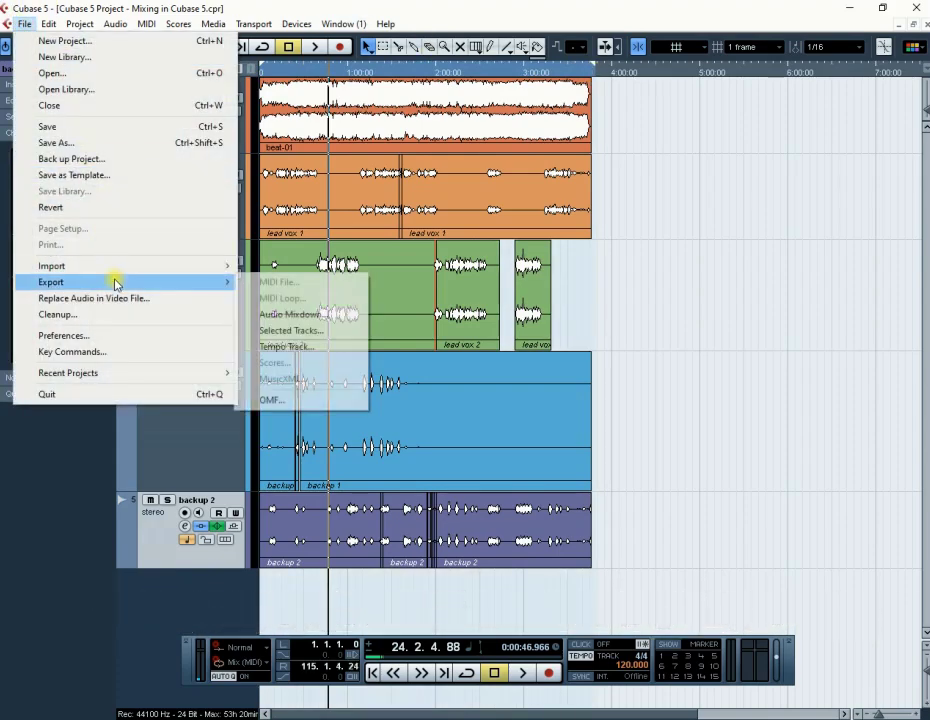
click(265, 316)
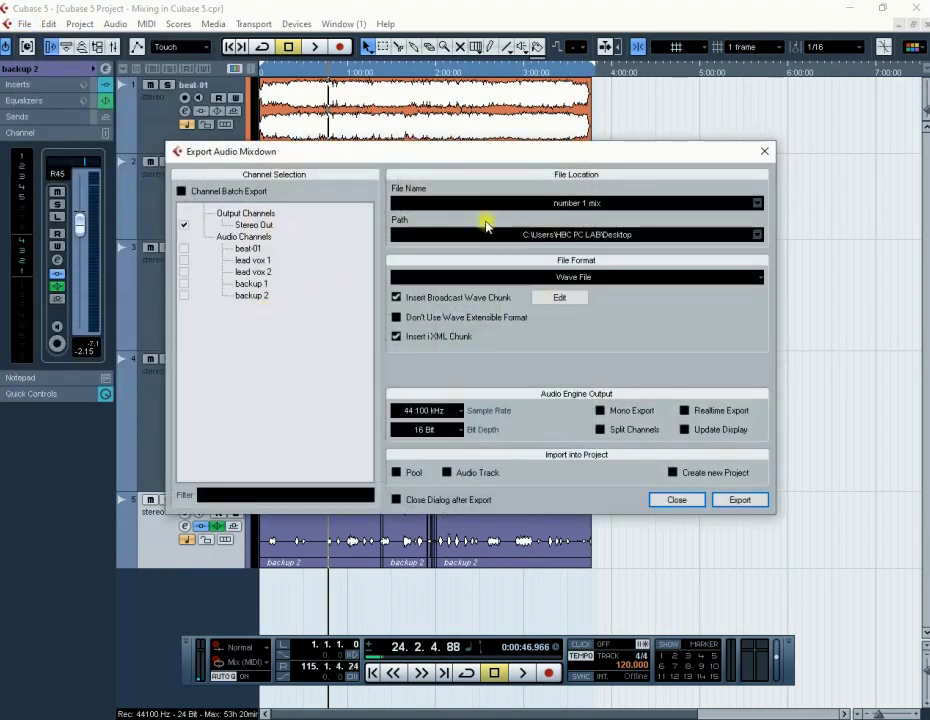
click(626, 220)
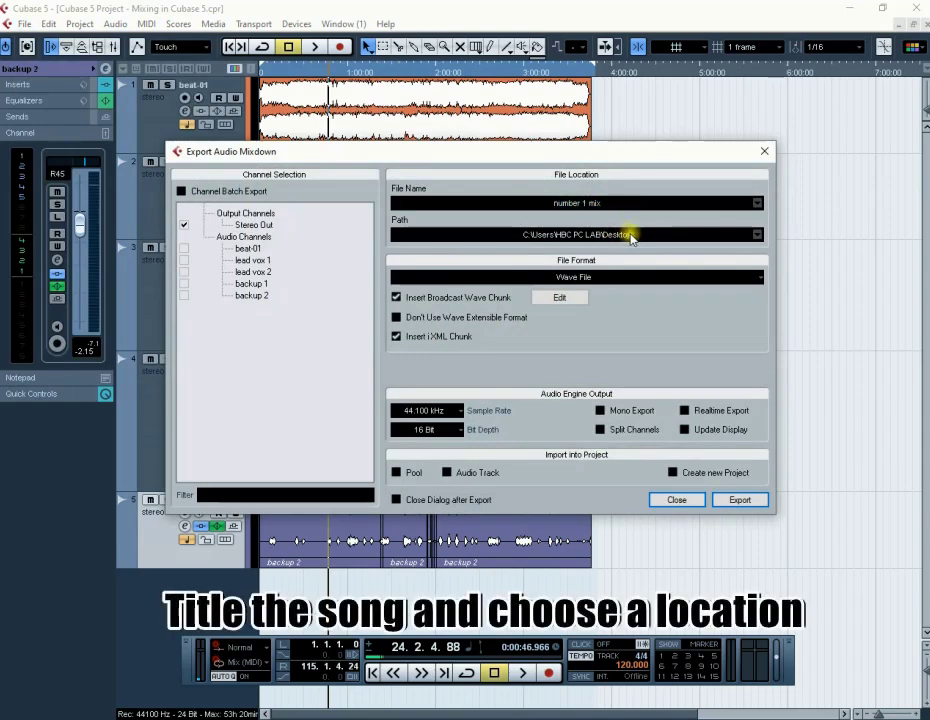
click(632, 236)
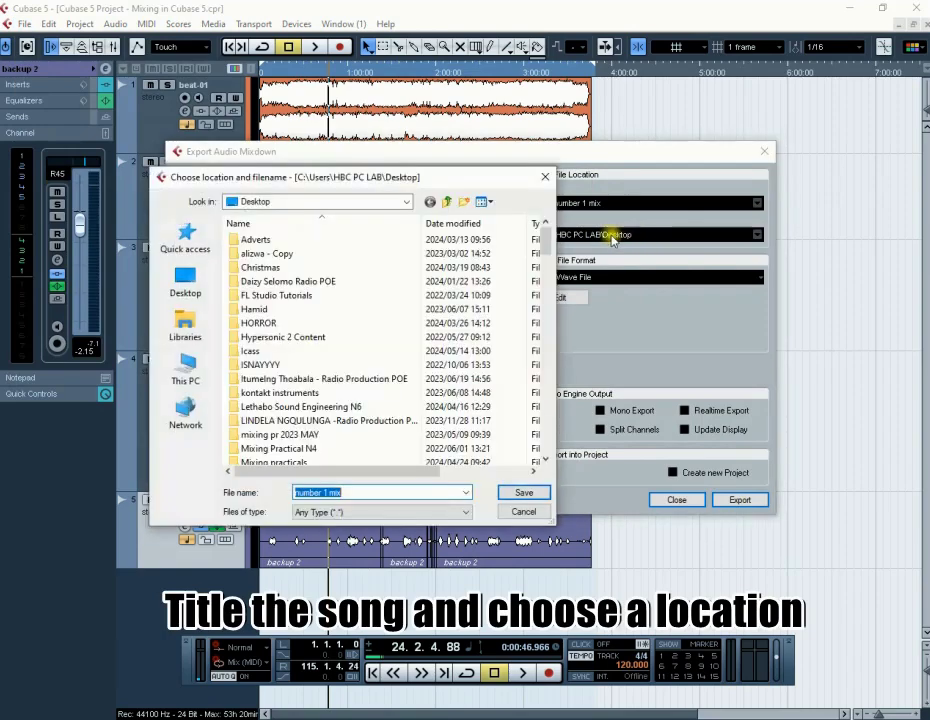
click(183, 284)
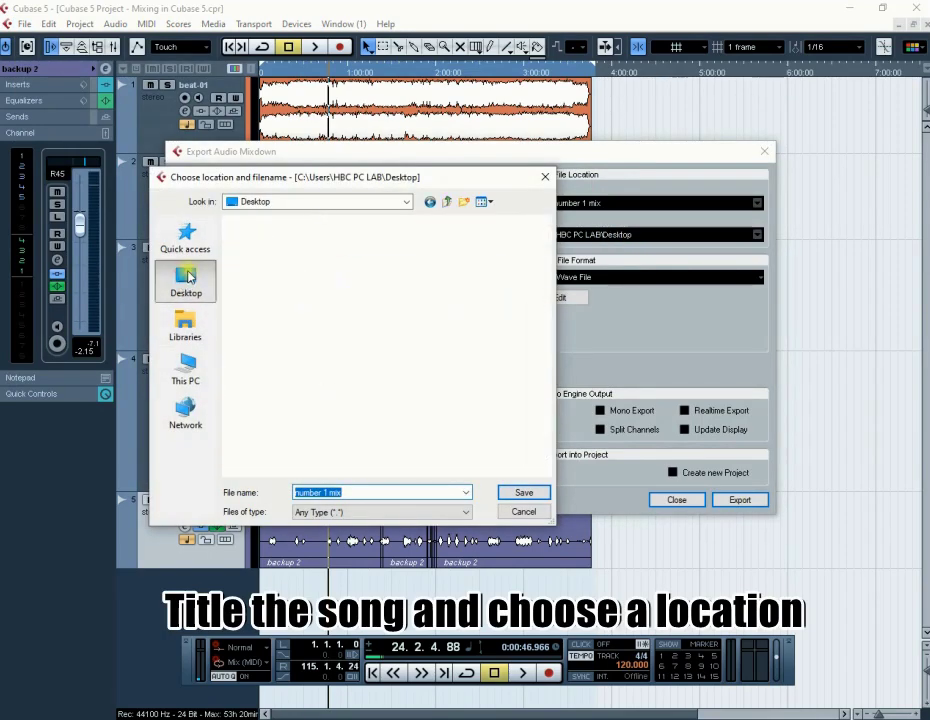
click(522, 494)
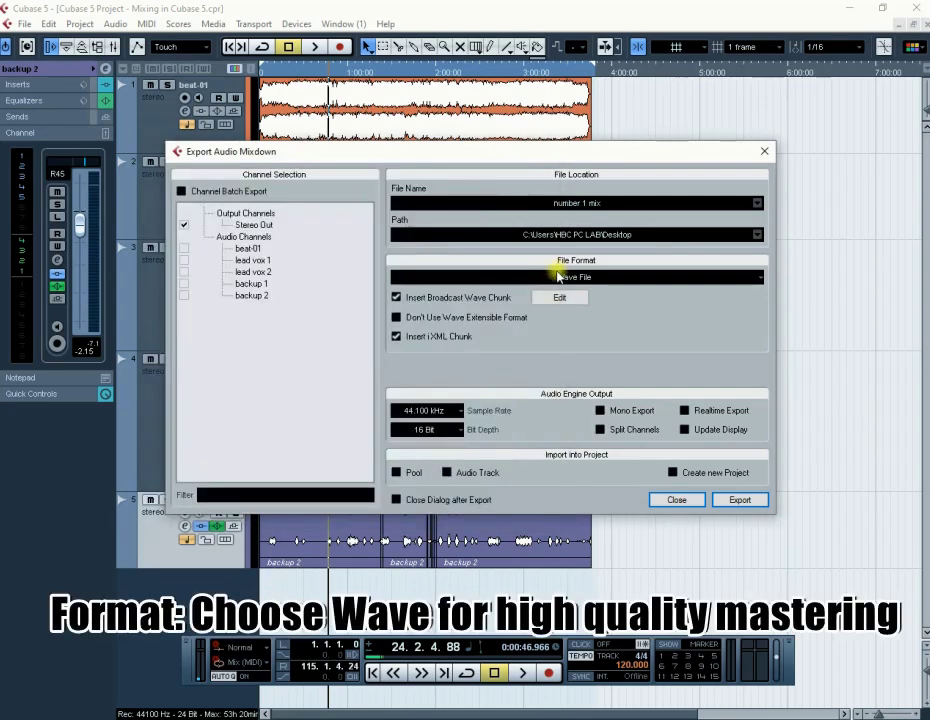
Step: Choose Wave File as the format, start exporting the stereo mixdown, and cancel the running export
click(557, 278)
click(483, 299)
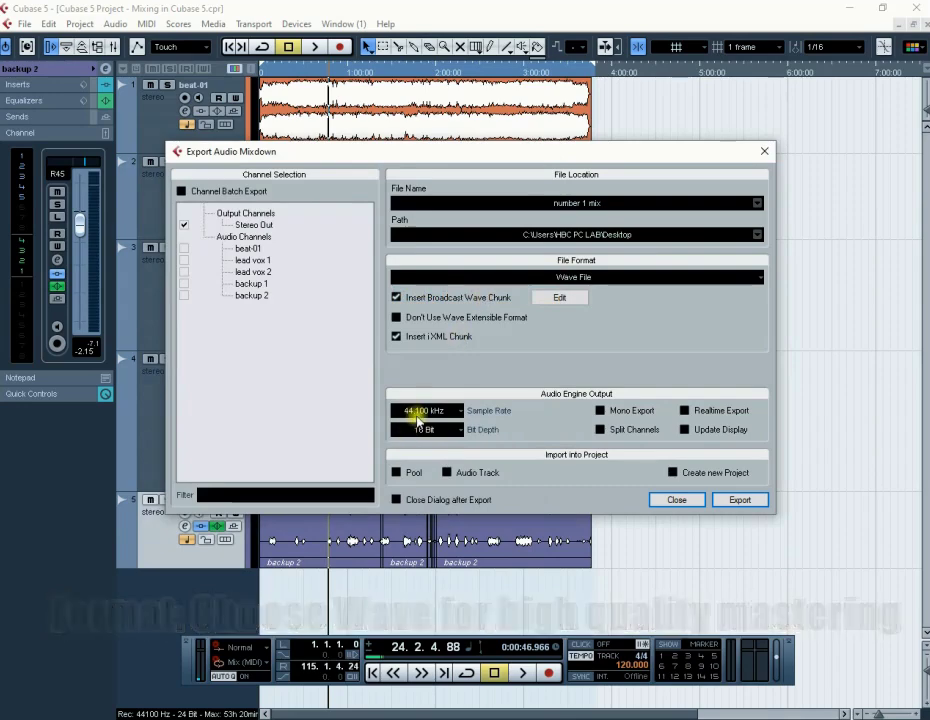
click(738, 500)
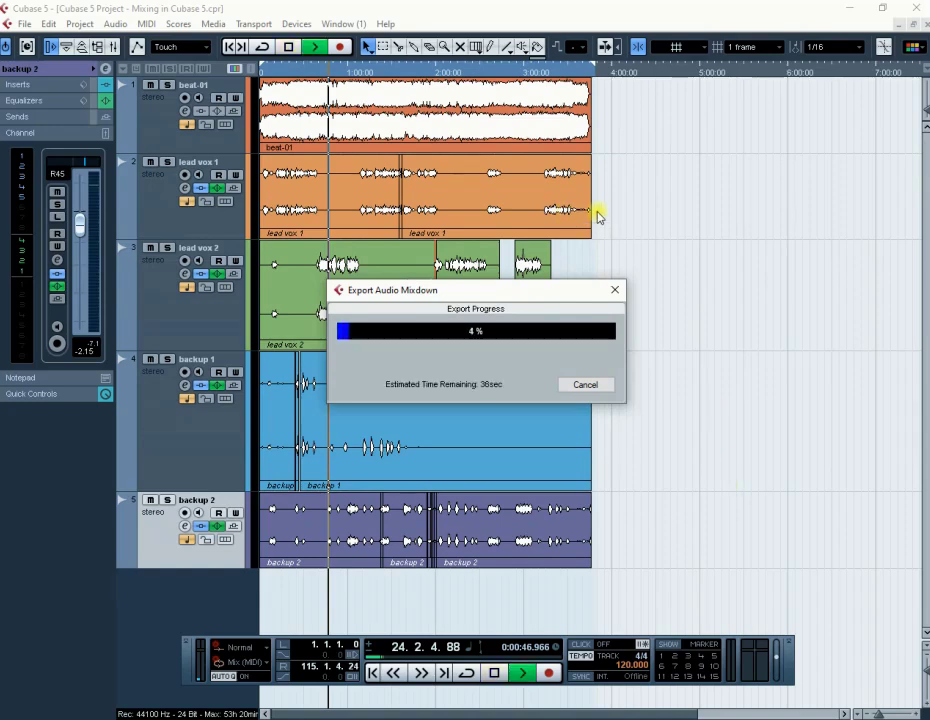
click(584, 385)
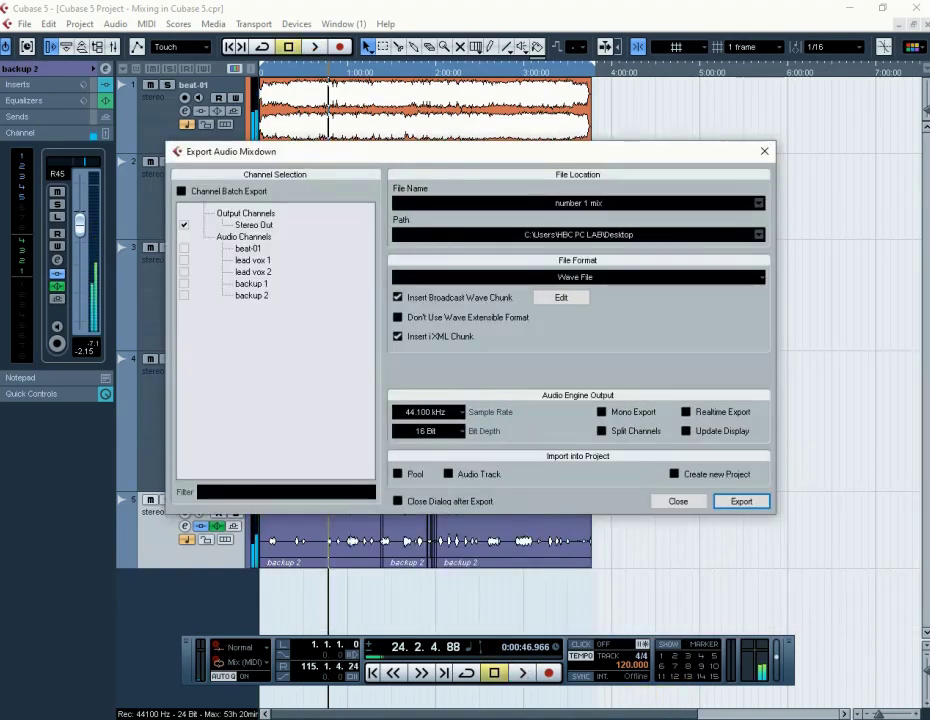
mouse_move(338, 718)
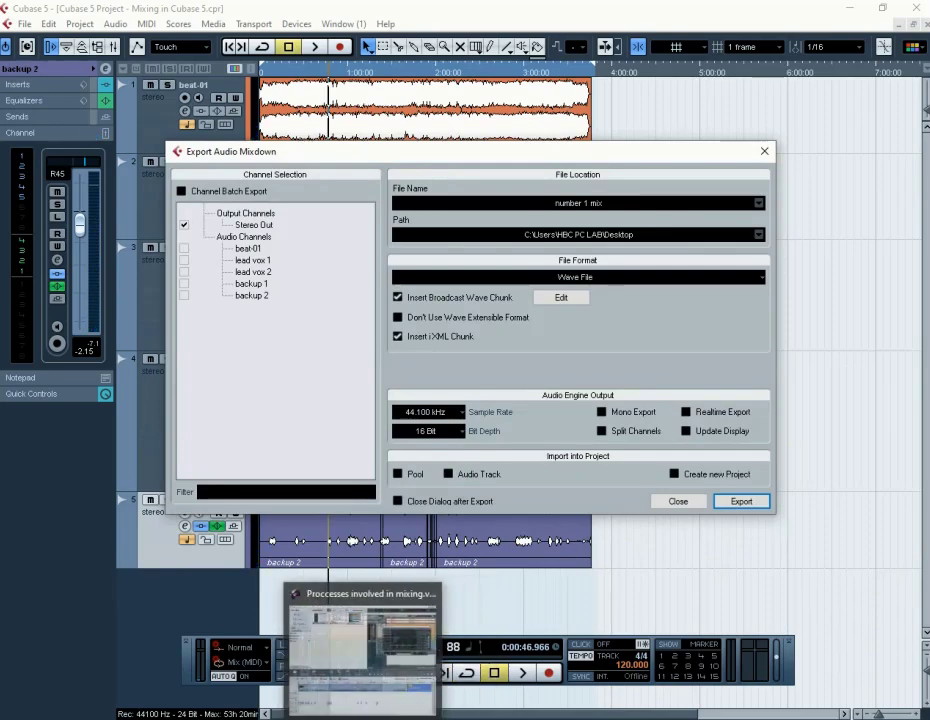